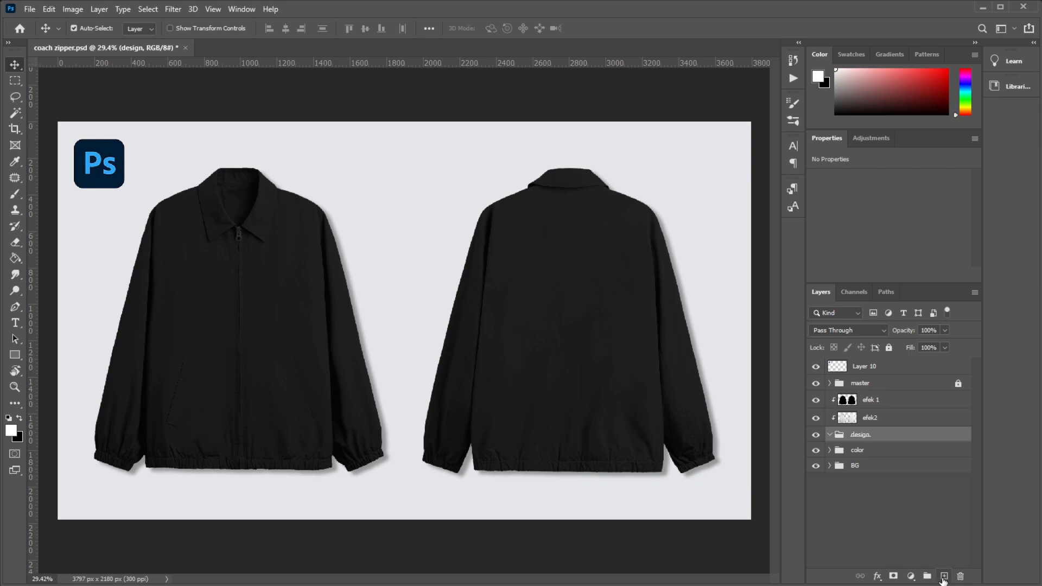
# Step: Add a new layer in the design group and place the Asset 1 motorcycle artwork on the mockup, moved toward the jacket's back view
pyautogui.click(943, 575)
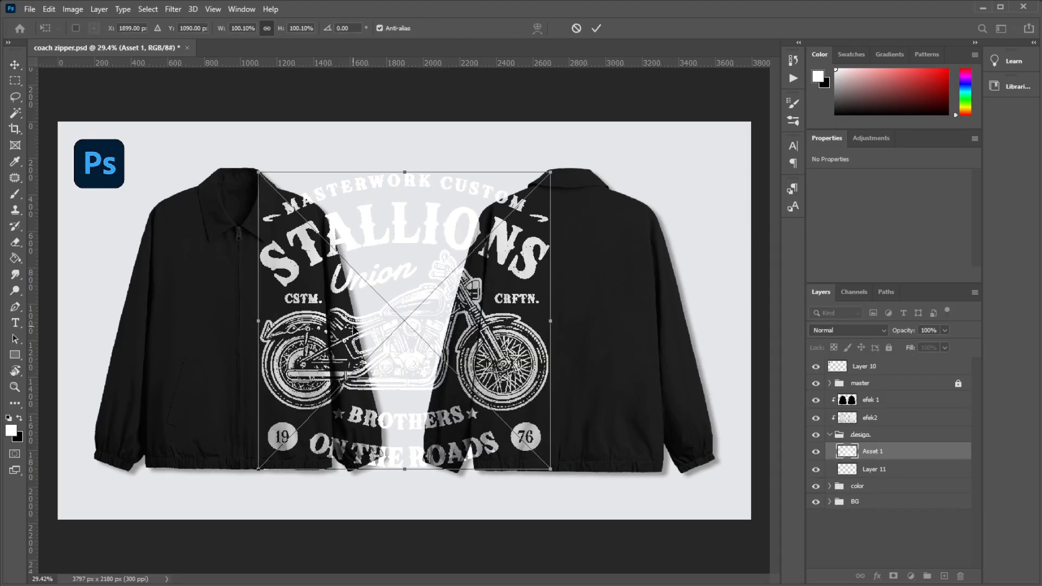
pyautogui.moveTo(352, 329); pyautogui.dragTo(467, 329)
pyautogui.press('Return')
pyautogui.click(876, 468)
pyautogui.hotkey('ctrl', 't')
pyautogui.press('Return')
pyautogui.click(893, 457)
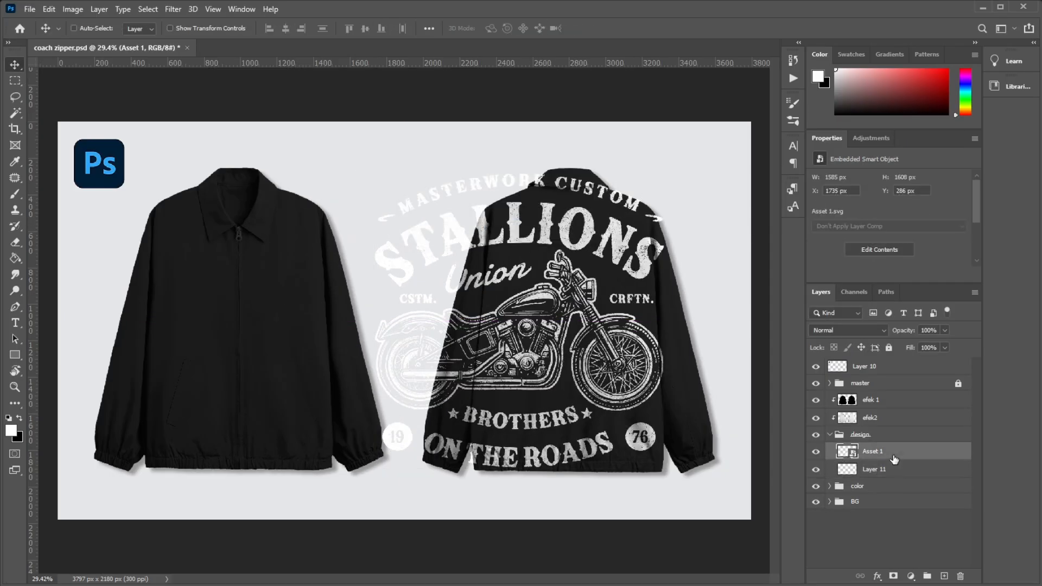
# Step: Scale the Asset 1 artwork to about 45% and center it on the upper back of the back-view jacket
pyautogui.hotkey('ctrl', 't')
pyautogui.moveTo(666, 171); pyautogui.dragTo(537, 296)
pyautogui.moveTo(461, 366); pyautogui.dragTo(575, 285)
pyautogui.moveTo(651, 222); pyautogui.dragTo(616, 255)
pyautogui.moveTo(566, 320); pyautogui.dragTo(585, 284)
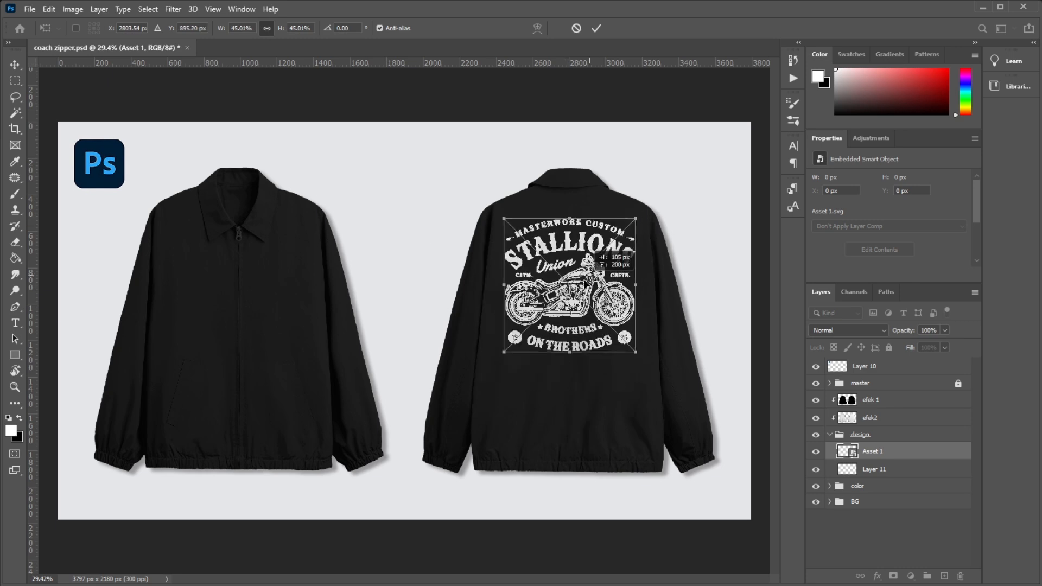
pyautogui.scroll(3, 586, 284)
pyautogui.press('Return')
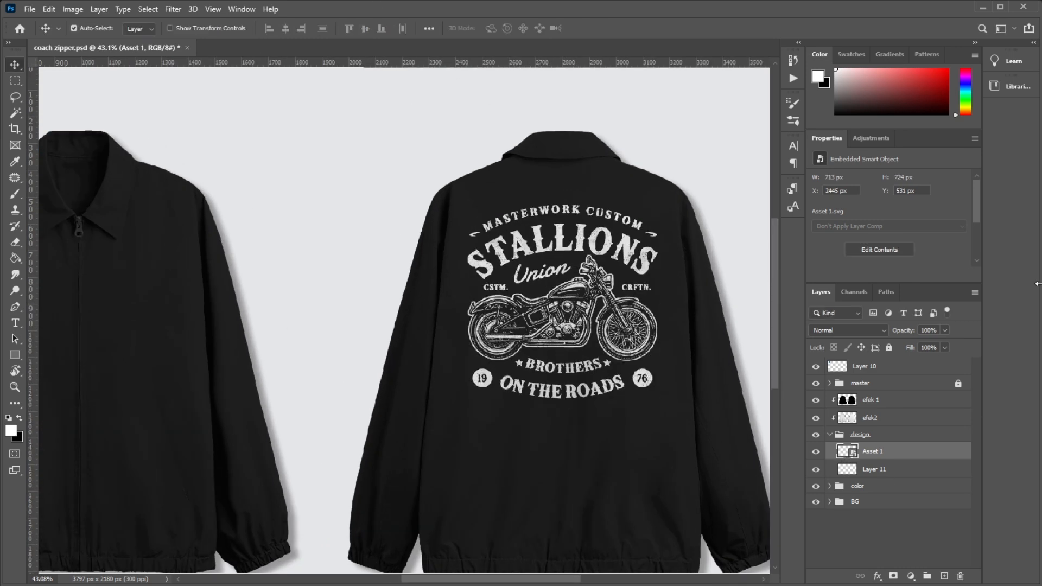
# Step: Turn the rasterized Asset 1 artwork into a smart object and open its contents for editing
pyautogui.rightClick(872, 452)
pyautogui.click(786, 271)
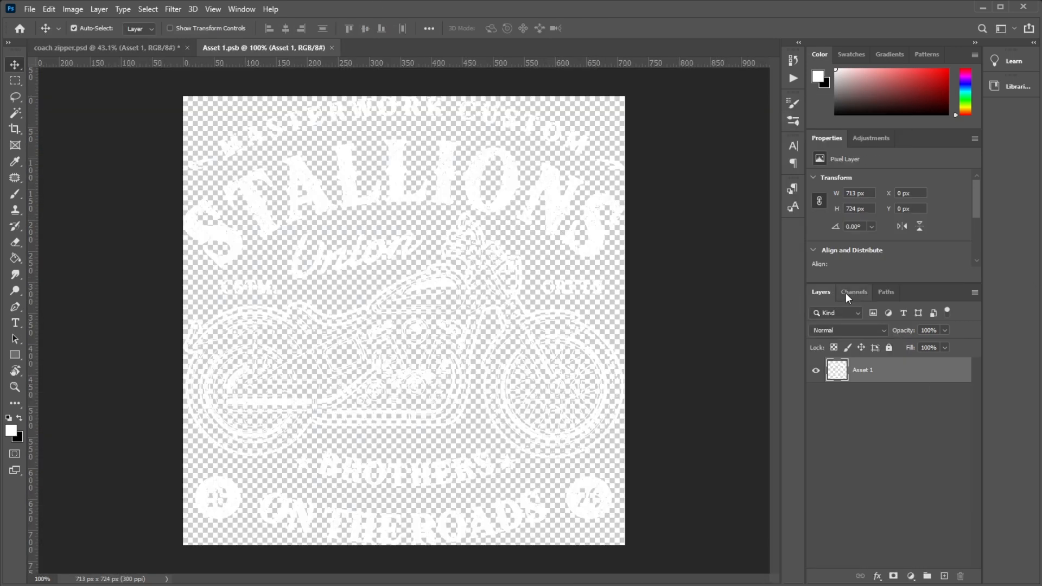
pyautogui.click(114, 49)
pyautogui.click(250, 50)
pyautogui.click(114, 49)
pyautogui.click(247, 51)
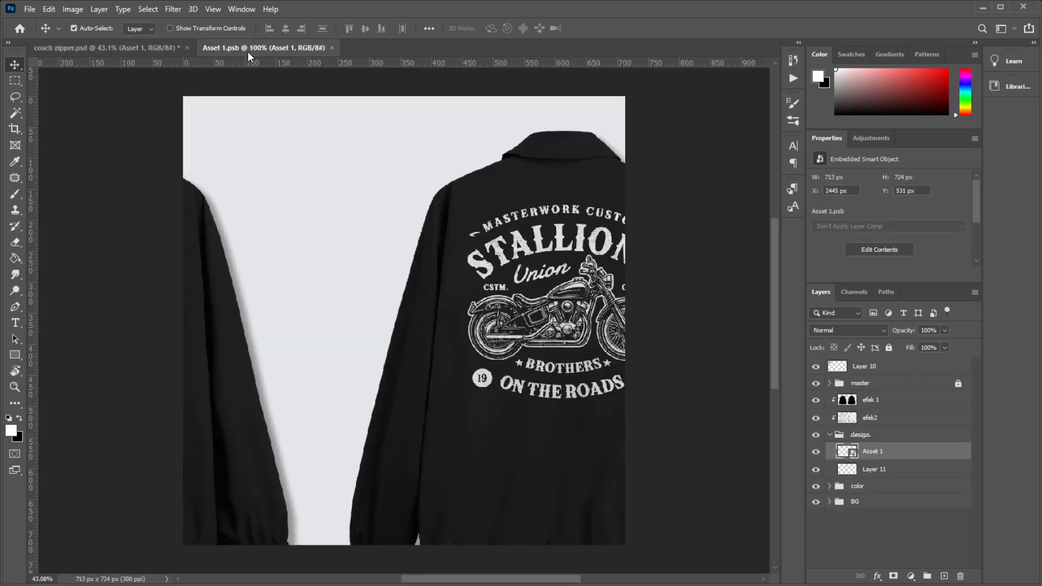
# Step: Recolor the Asset 1 artwork with a beige Solid Color fill masked to its shape, and hide the original layer
pyautogui.keyDown('ctrl'); pyautogui.click(837, 370); pyautogui.keyUp('ctrl')
pyautogui.click(911, 576)
pyautogui.click(935, 360)
pyautogui.click(786, 504)
pyautogui.click(658, 388)
pyautogui.click(785, 512)
pyautogui.click(893, 365)
pyautogui.click(815, 396)
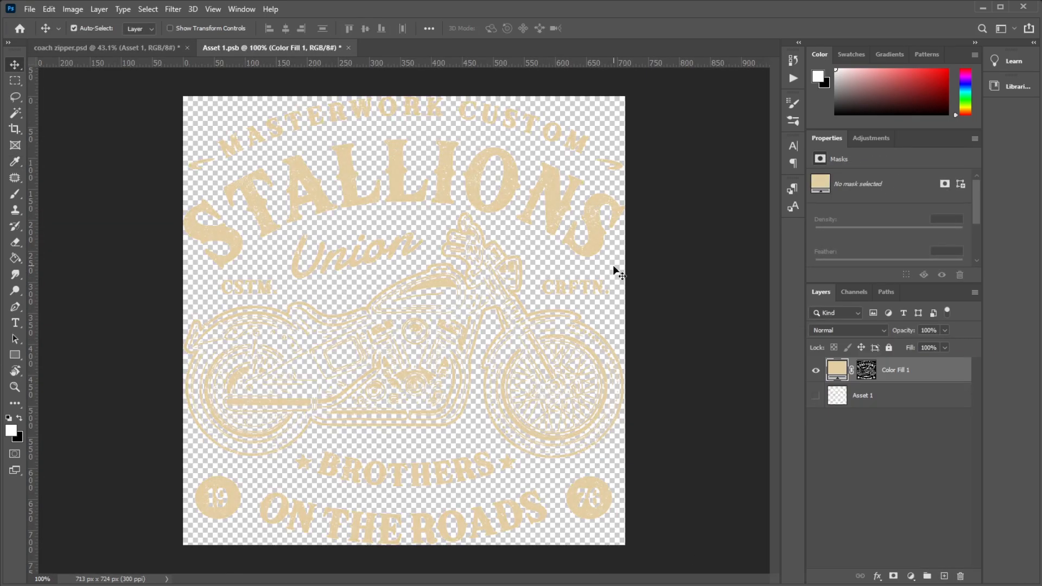
# Step: Save the recolored Asset 1.psb contents and return to the coach zipper.psd document
pyautogui.hotkey('ctrl', 's')
pyautogui.click(143, 44)
pyautogui.click(290, 45)
pyautogui.hotkey('ctrl', 'Tab')
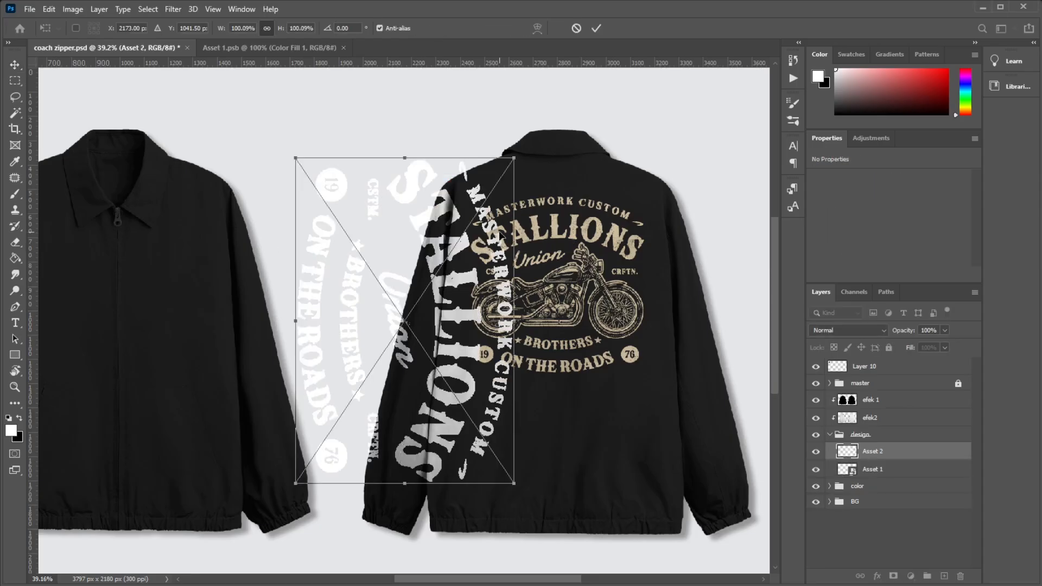
# Step: Rotate the placed Asset 2 artwork -90°, scale it to about 21% and position it on the front jacket's chest beside the zipper
pyautogui.moveTo(535, 128); pyautogui.dragTo(337, 318)
pyautogui.scroll(2, 337, 319)
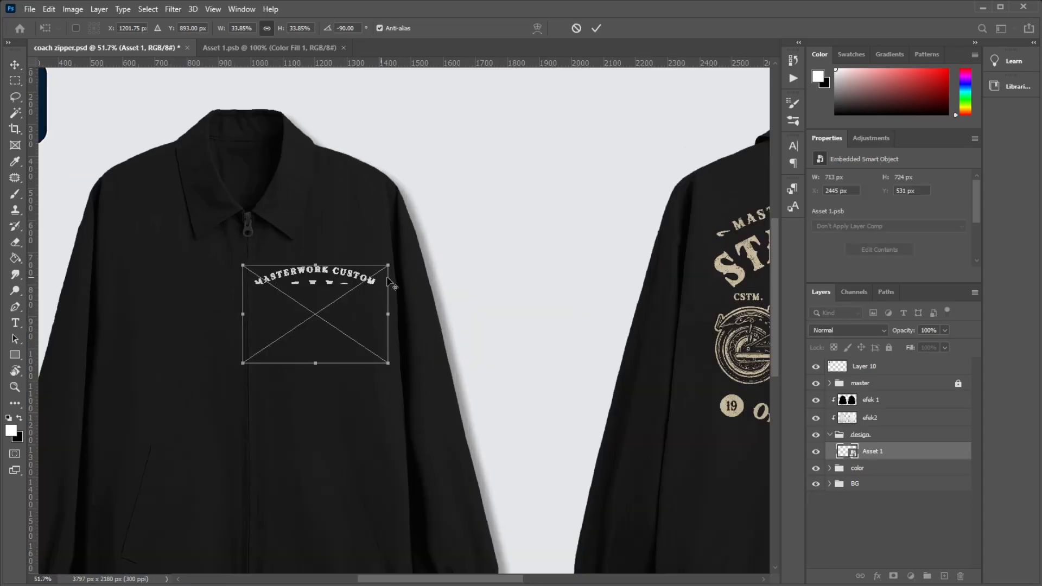
pyautogui.moveTo(388, 363); pyautogui.dragTo(318, 317)
pyautogui.moveTo(305, 275); pyautogui.dragTo(349, 280)
pyautogui.moveTo(362, 321); pyautogui.dragTo(378, 333)
pyautogui.moveTo(339, 289); pyautogui.dragTo(367, 265)
pyautogui.moveTo(345, 298); pyautogui.dragTo(346, 303)
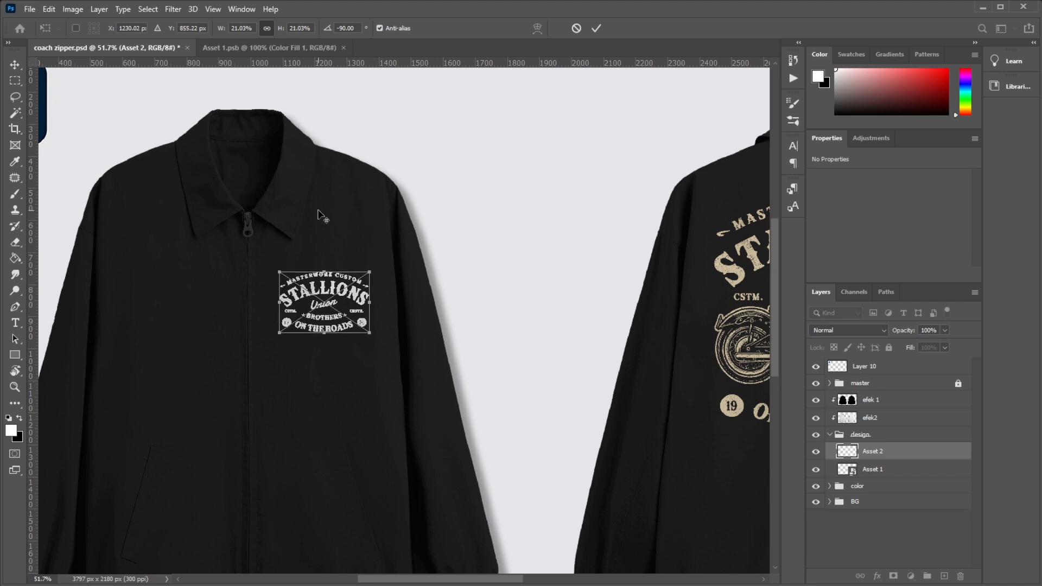
pyautogui.scroll(-2, 337, 262)
pyautogui.press('Return')
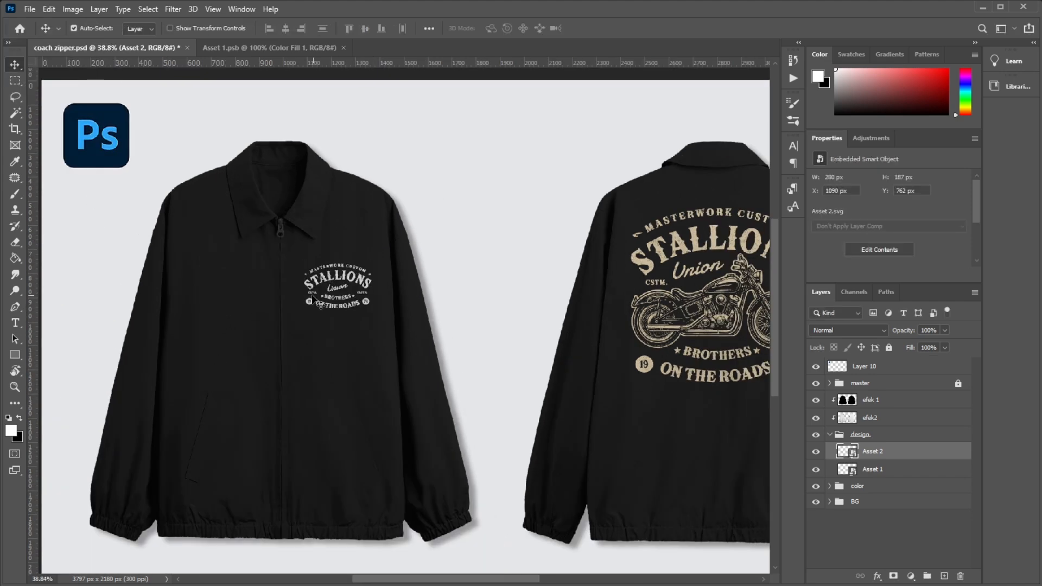
# Step: Move the Asset 2 chest artwork slightly upward
pyautogui.scroll(3, 280, 321)
pyautogui.scroll(-2, 279, 321)
pyautogui.hotkey('ctrl', 't')
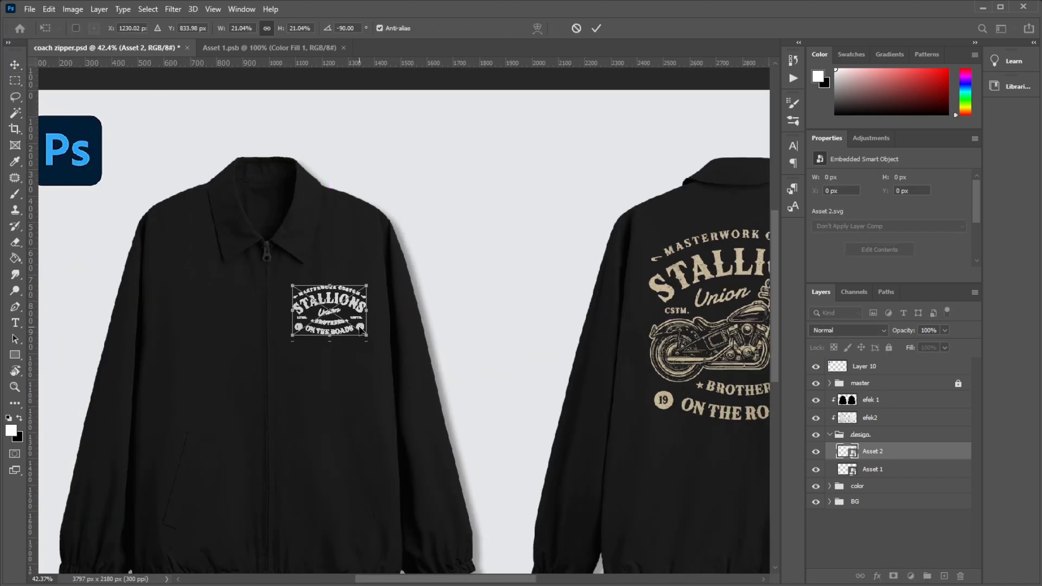
pyautogui.press('Return')
# Step: Turn the rasterized Asset 2 artwork into a smart object and open its contents for editing
pyautogui.rightClick(912, 452)
pyautogui.click(756, 320)
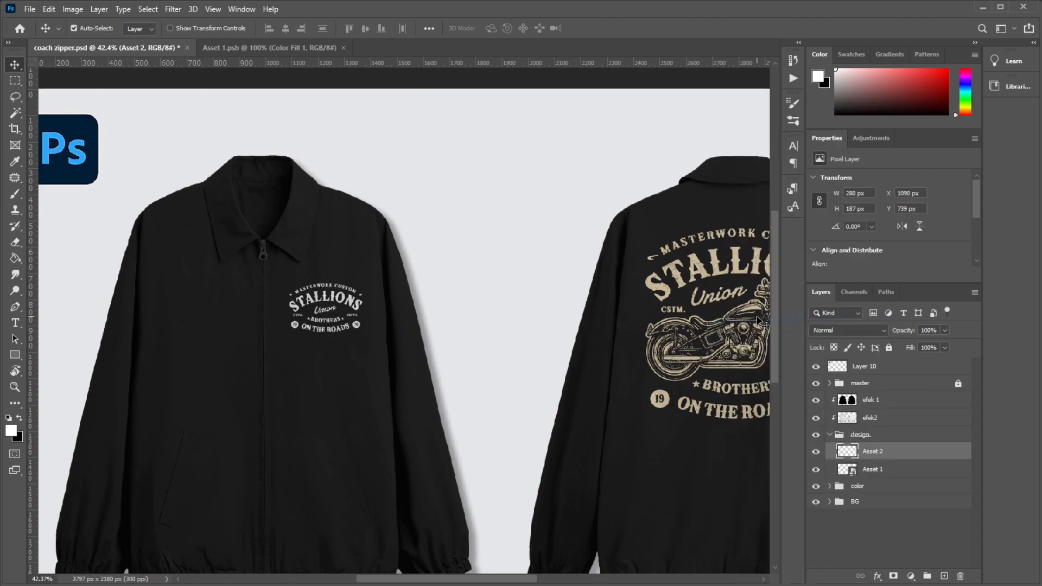
pyautogui.doubleClick(846, 451)
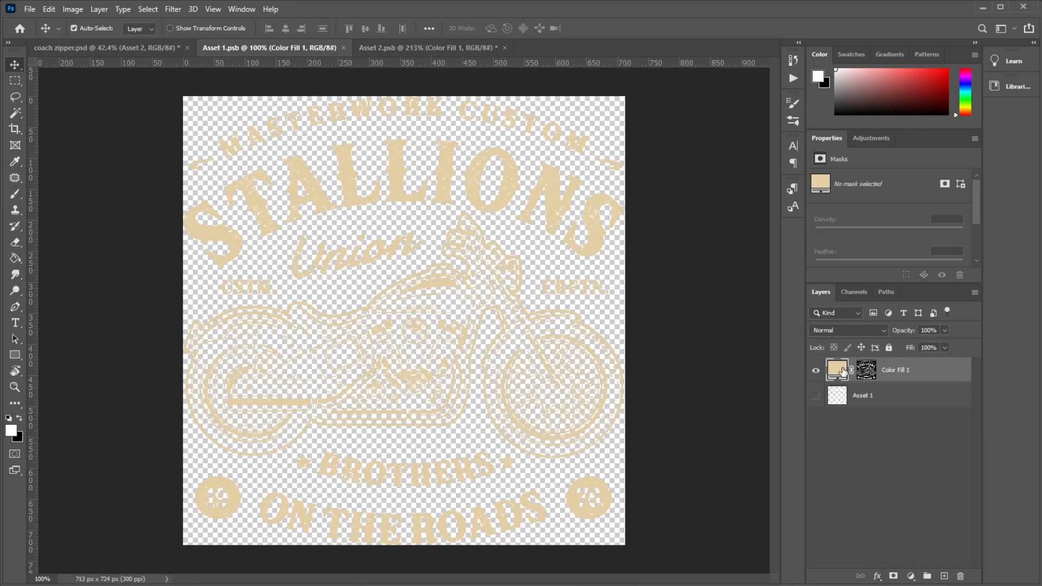
# Step: Copy the beige fill color from Asset 1.psb and apply it to the Color Fill 1 layer in Asset 2.psb
pyautogui.doubleClick(842, 371)
pyautogui.hotkey('ctrl', 'c')
pyautogui.click(893, 365)
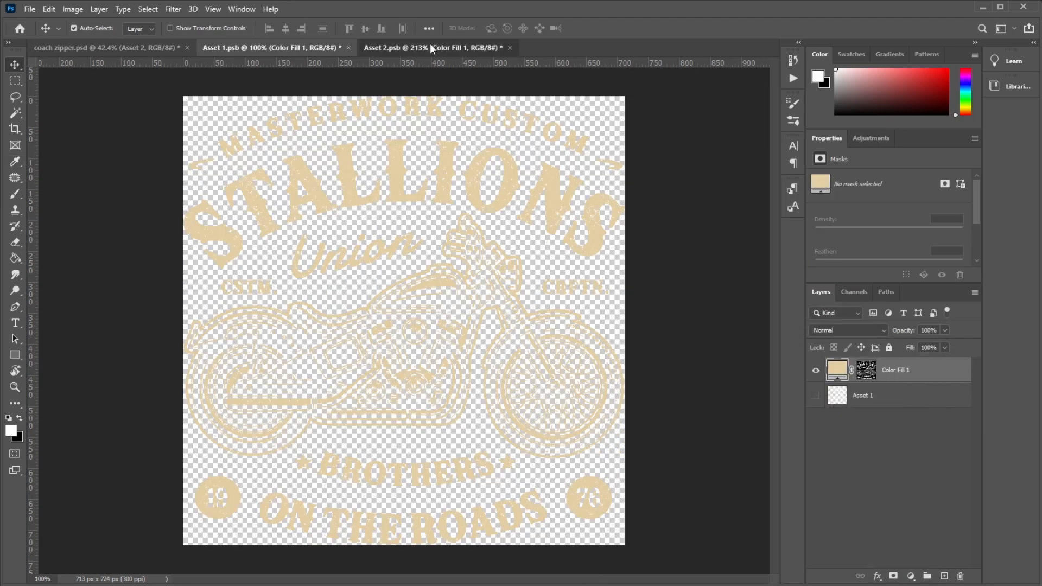
pyautogui.click(432, 48)
pyautogui.doubleClick(837, 369)
pyautogui.hotkey('ctrl', 'v')
pyautogui.click(892, 365)
# Step: Close Asset 2.psb and Asset 1.psb with their changes saved, and save coach zipper.psd
pyautogui.click(505, 48)
pyautogui.click(349, 47)
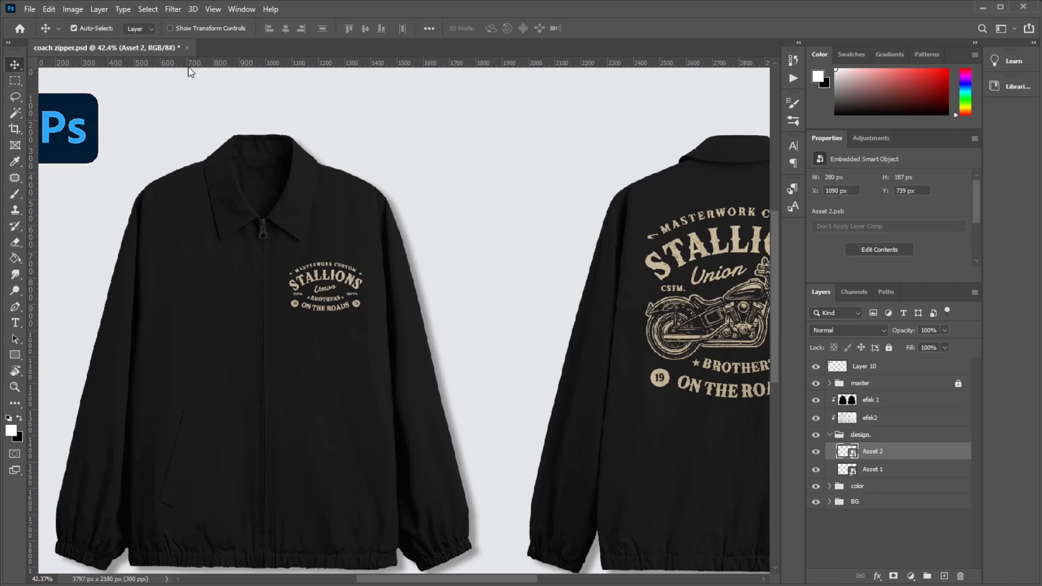
pyautogui.hotkey('ctrl', 's')
# Step: Duplicate the Asset 2 layer and rasterize the copy
pyautogui.click(849, 468)
pyautogui.click(907, 455)
pyautogui.hotkey('ctrl', 'j')
pyautogui.rightClick(922, 454)
pyautogui.click(863, 420)
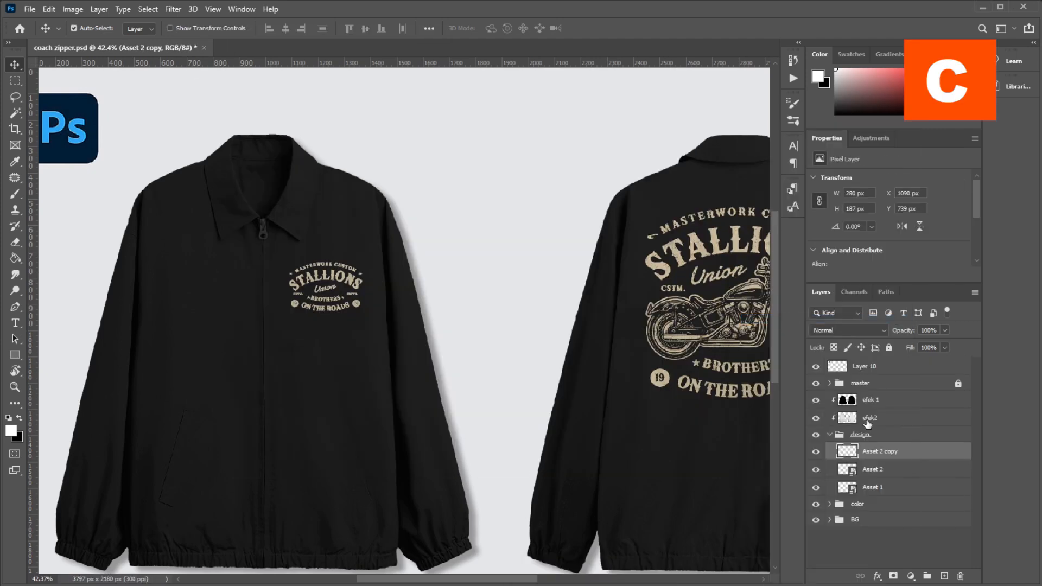
# Step: Move the Asset 2 copy, slightly tilted, over the opposite sleeve's outer edge and convert it to a smart object
pyautogui.hotkey('ctrl', 't')
pyautogui.moveTo(342, 279); pyautogui.dragTo(163, 288)
pyautogui.press('Return')
pyautogui.rightClick(900, 457)
pyautogui.click(846, 276)
pyautogui.hotkey('ctrl', 't')
pyautogui.moveTo(137, 294); pyautogui.dragTo(127, 294)
pyautogui.press('Return')
# Step: Mask the Asset 2 copy to the jacket outline using a selection loaded from the efek 1 layer
pyautogui.scroll(1, 141, 296)
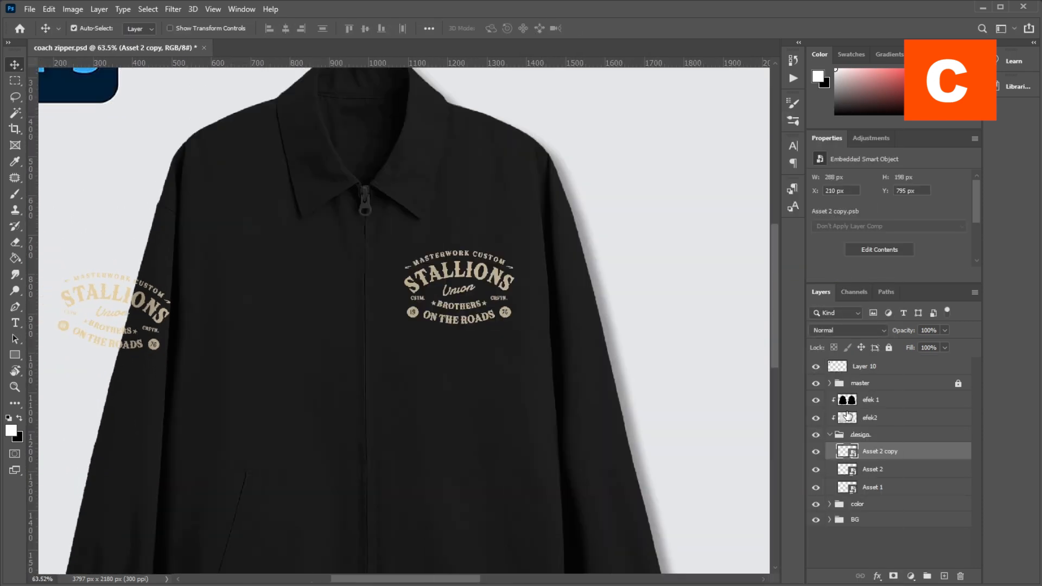
pyautogui.keyDown('ctrl'); pyautogui.click(846, 400); pyautogui.keyUp('ctrl')
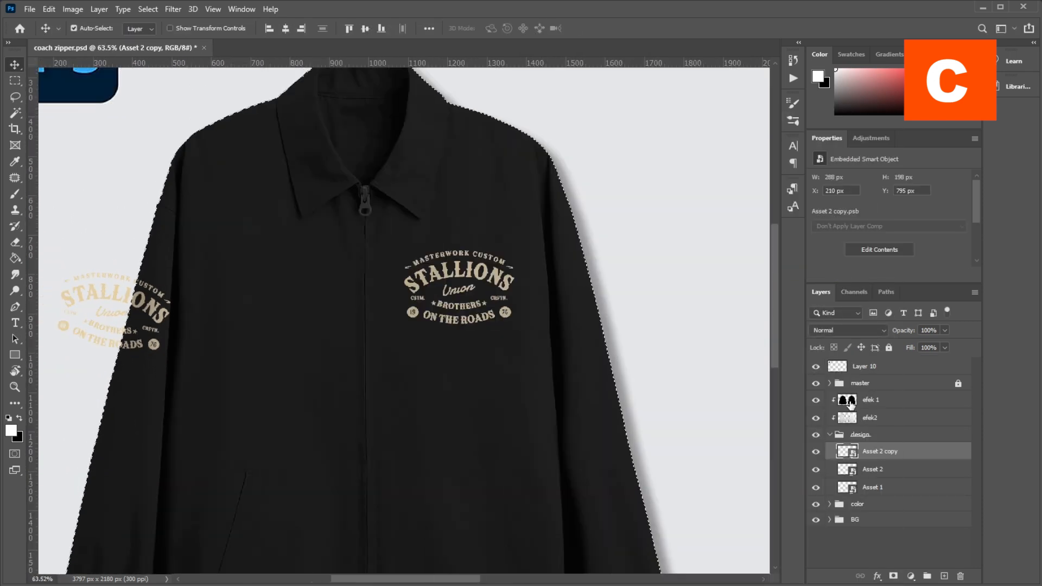
pyautogui.click(893, 575)
# Step: Delete the Asset 2 copy layer from the design group
pyautogui.scroll(-1, 246, 277)
pyautogui.scroll(-2, 243, 273)
pyautogui.click(918, 452)
pyautogui.press('Delete')
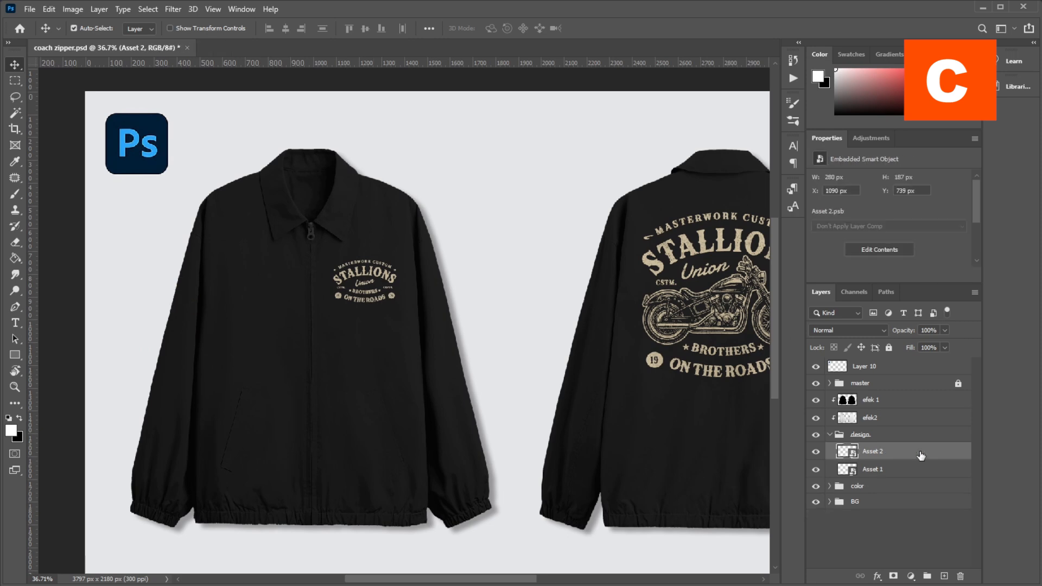
pyautogui.scroll(-2, 282, 244)
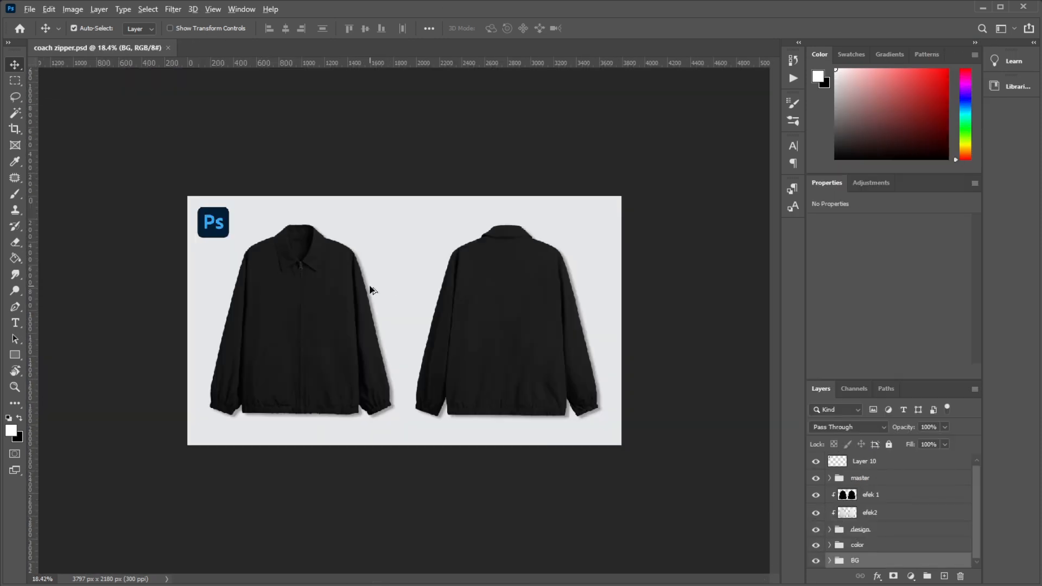
# Step: Examine the blank coach jacket mockup's front and back views, including the collar and zipper details
pyautogui.scroll(2, 369, 284)
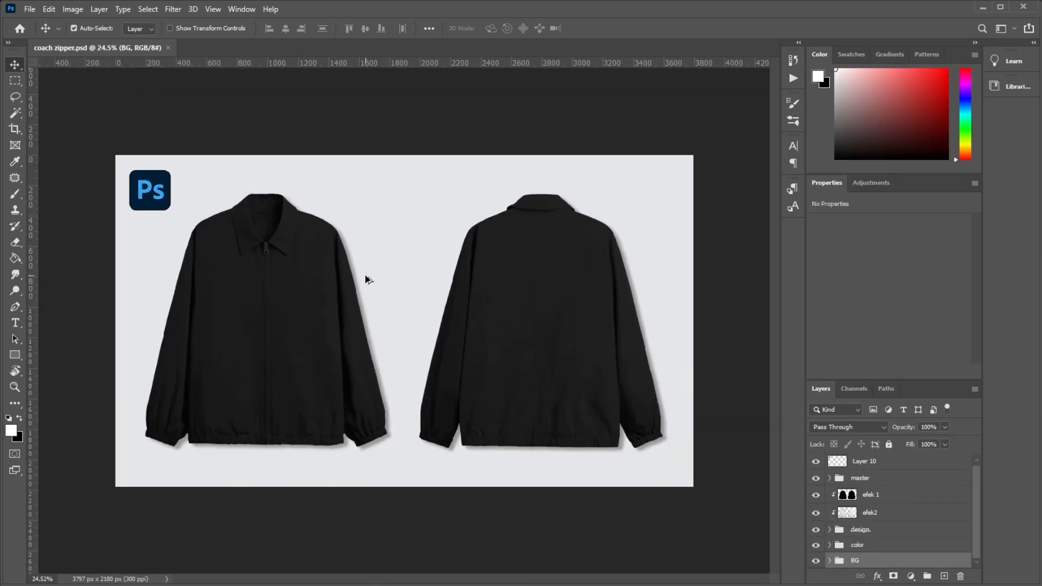
pyautogui.scroll(-1, 365, 277)
pyautogui.scroll(-1, 387, 289)
pyautogui.scroll(4, 358, 293)
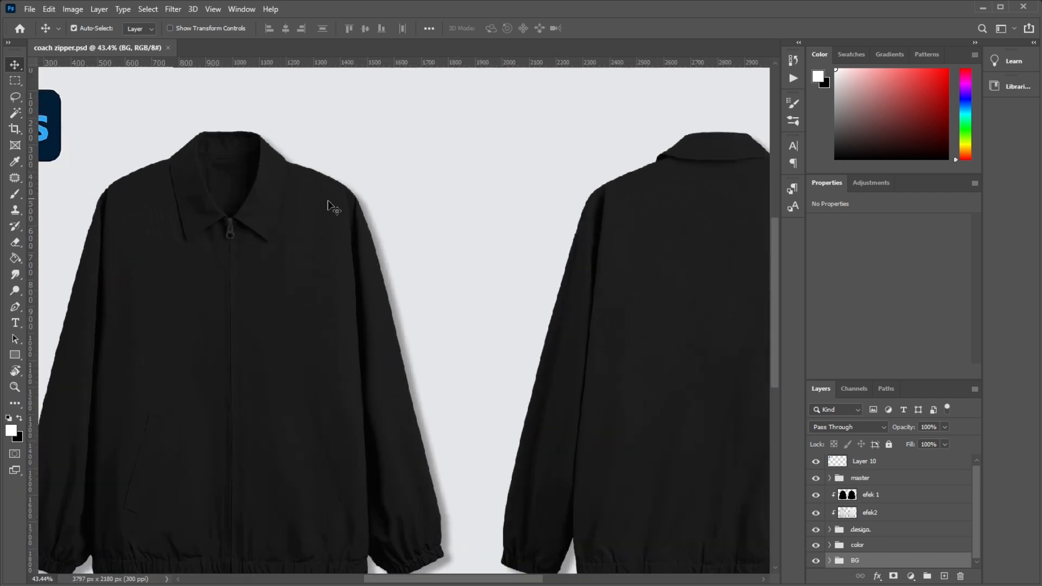
pyautogui.scroll(-1, 596, 234)
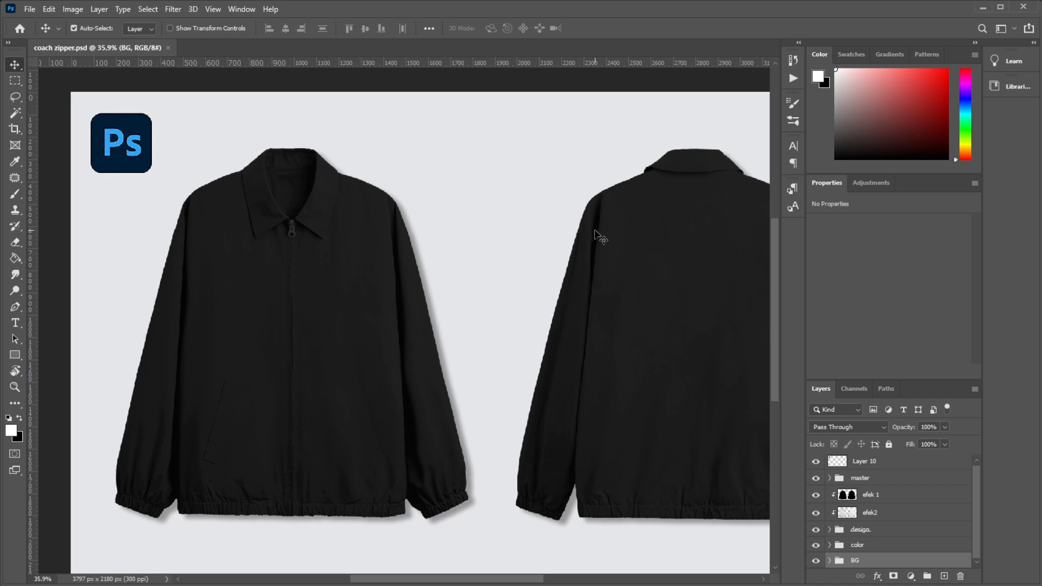
pyautogui.scroll(3, 283, 234)
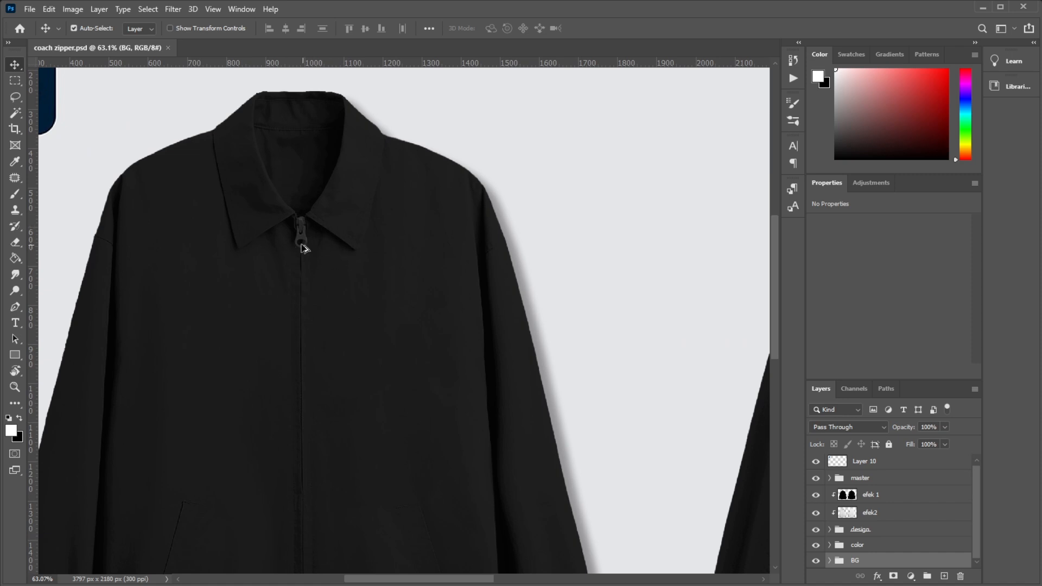
pyautogui.scroll(-4, 303, 247)
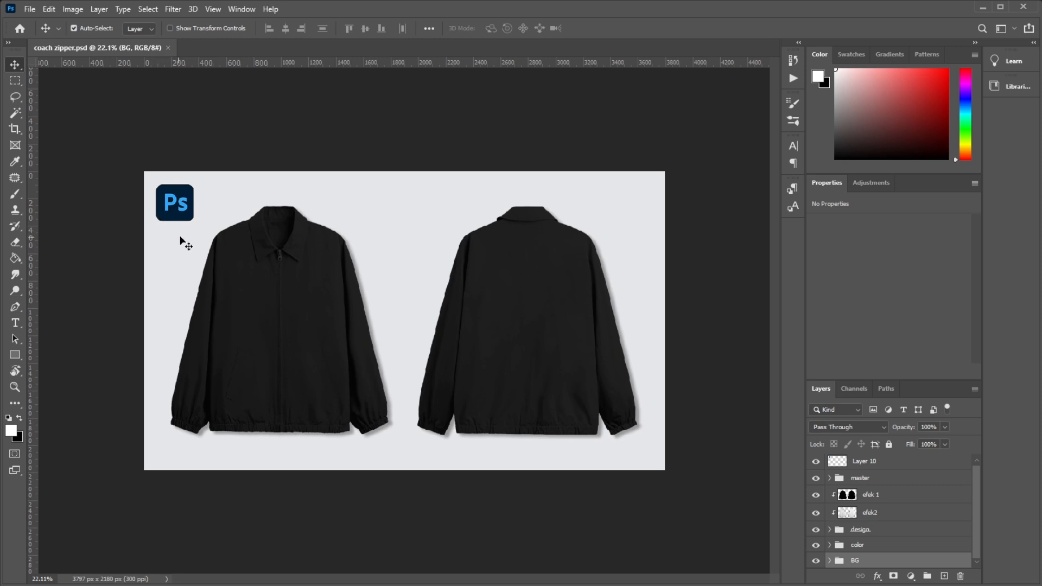
pyautogui.scroll(2, 255, 233)
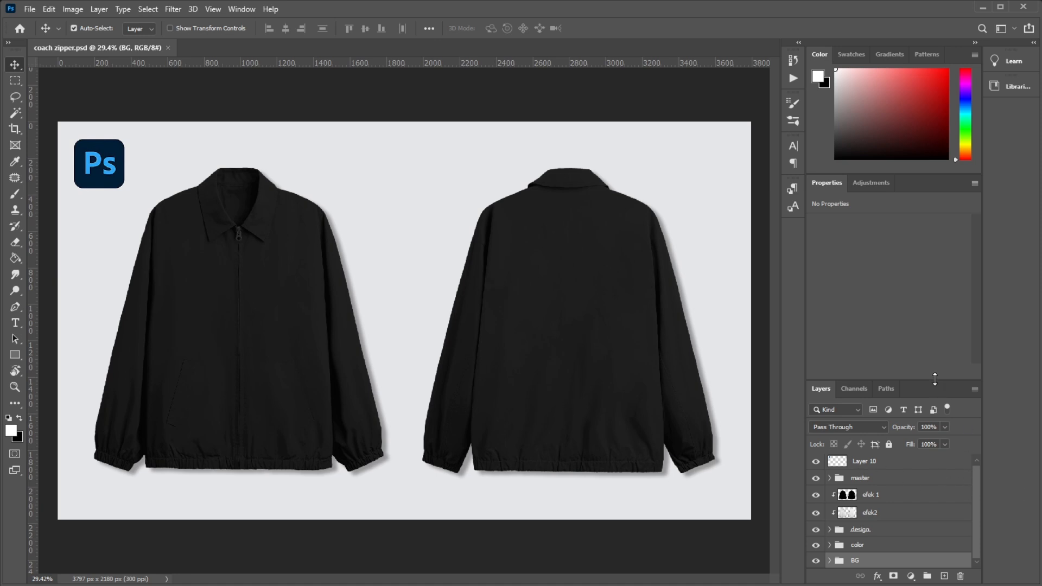
# Step: Enlarge the layer list and expand the master group to inspect the Group 1 copy 4 layer
pyautogui.moveTo(935, 378); pyautogui.dragTo(940, 223)
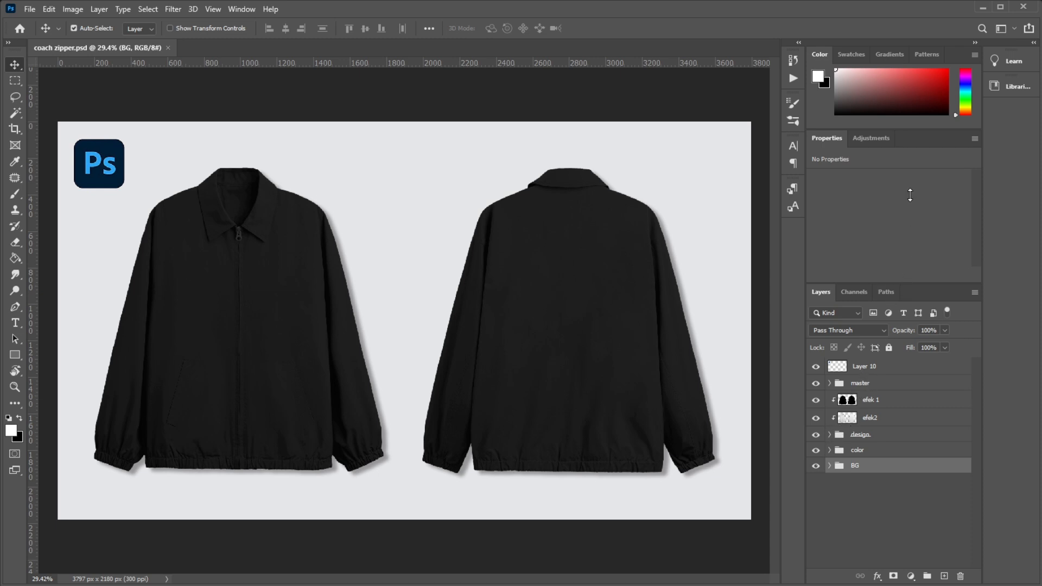
pyautogui.click(880, 387)
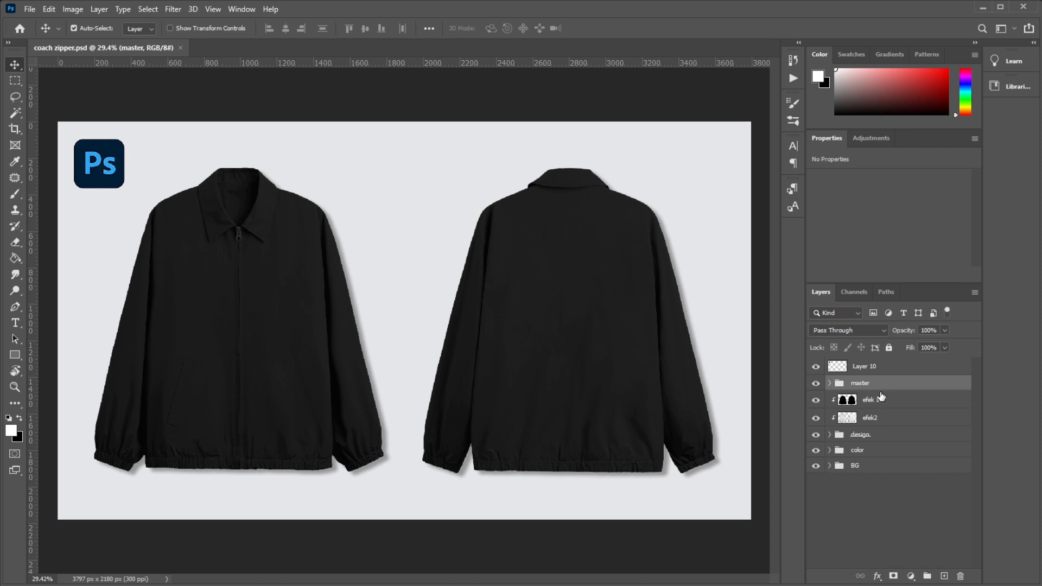
pyautogui.click(829, 383)
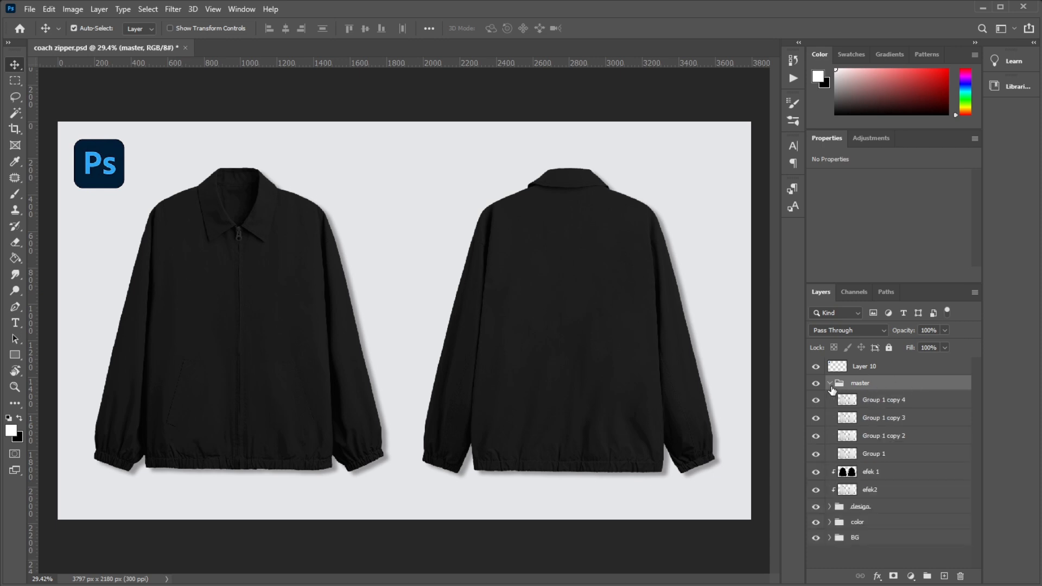
pyautogui.click(895, 407)
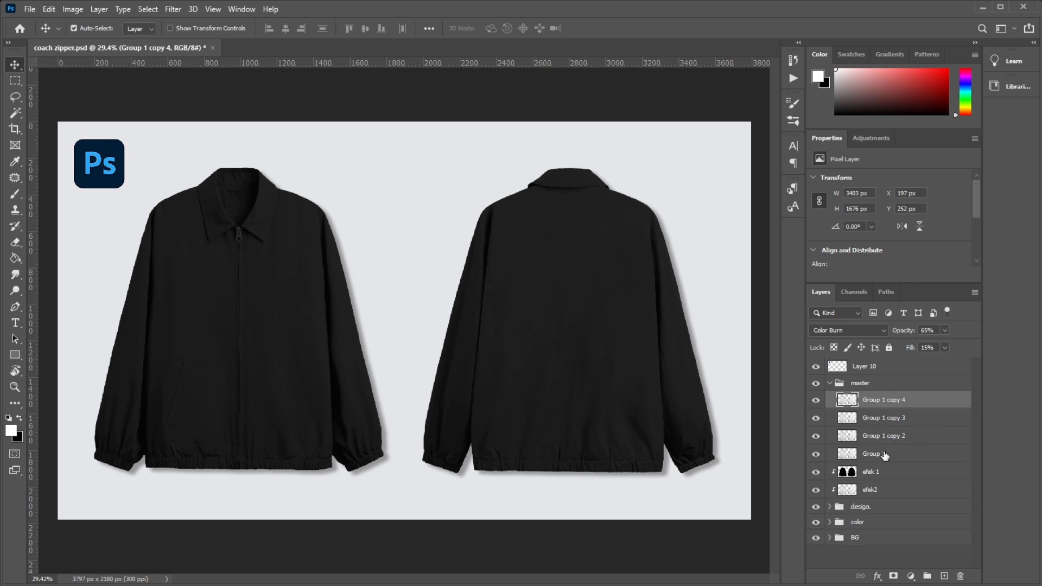
# Step: Collapse the master group and lock it completely
pyautogui.click(890, 383)
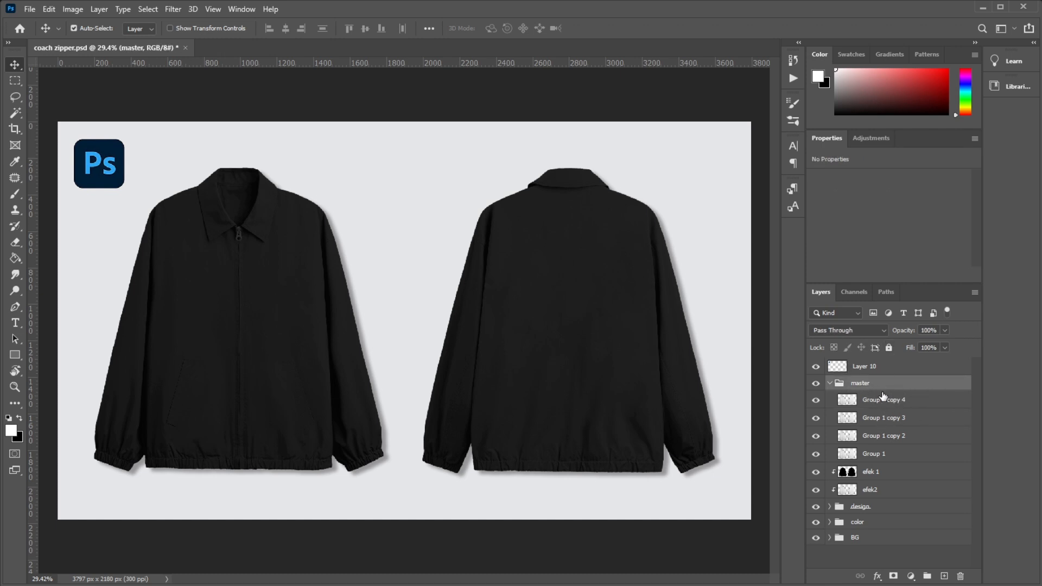
pyautogui.click(829, 383)
pyautogui.click(889, 348)
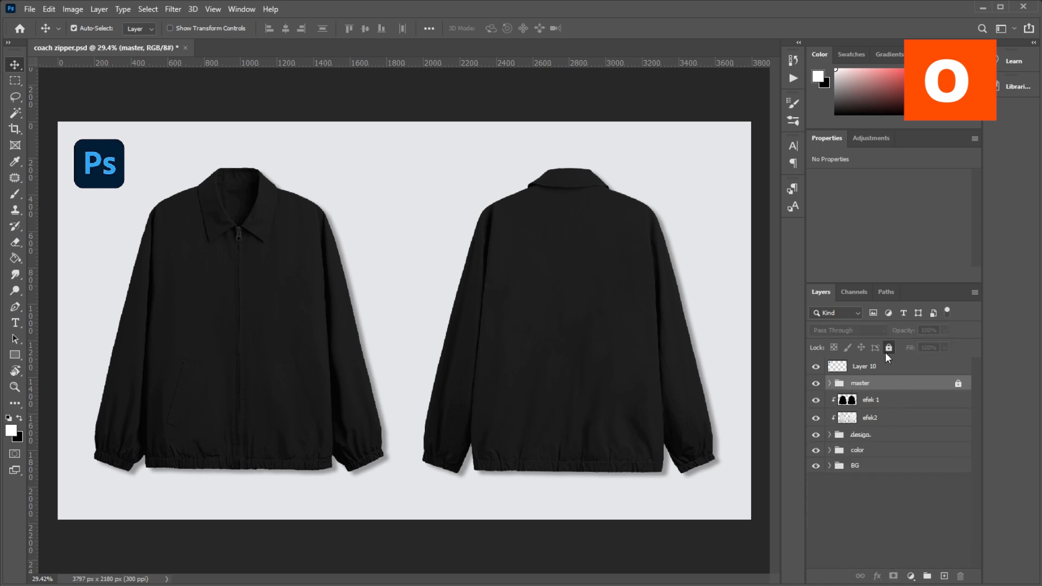
# Step: Expand the locked master group and check the Group 1 copy 4 and Group 1 copy 3 layers
pyautogui.click(829, 383)
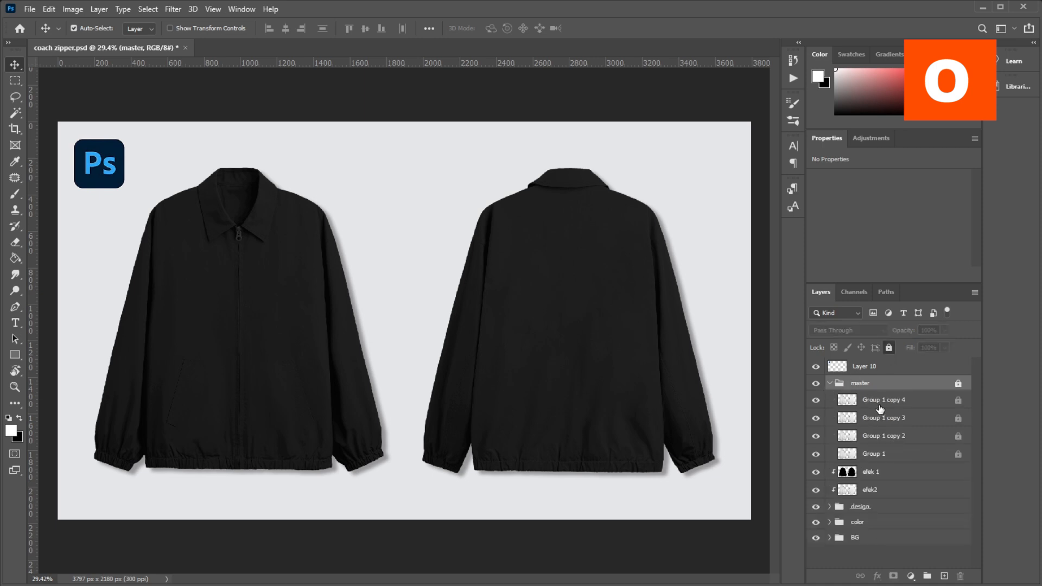
pyautogui.click(862, 400)
pyautogui.click(891, 422)
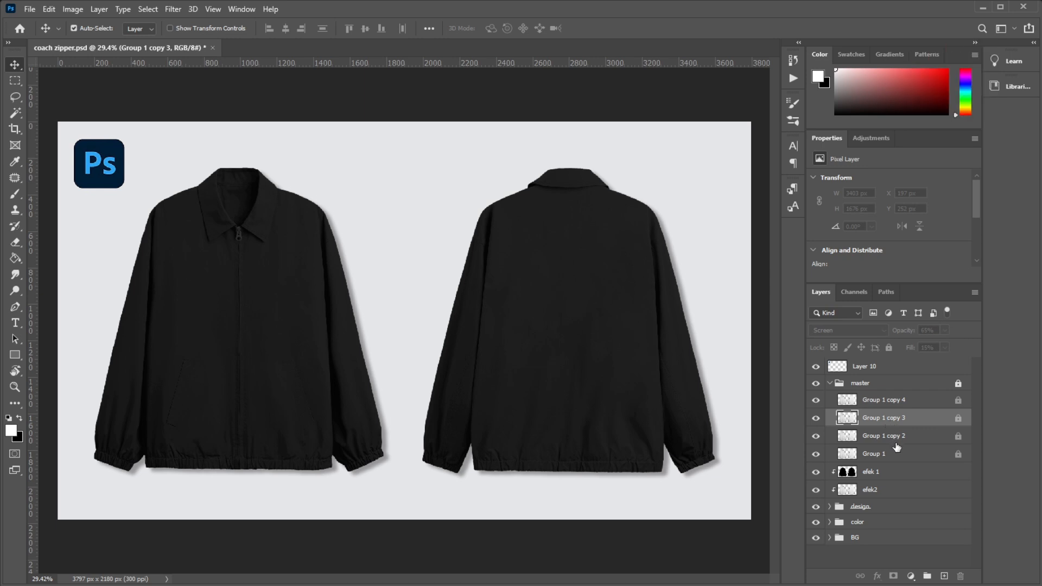
# Step: Check the master group's Group 1 copy 2 and Group 1 layers, and the efek 1 and efek2 layers beneath the collapsed group
pyautogui.click(894, 439)
pyautogui.click(882, 456)
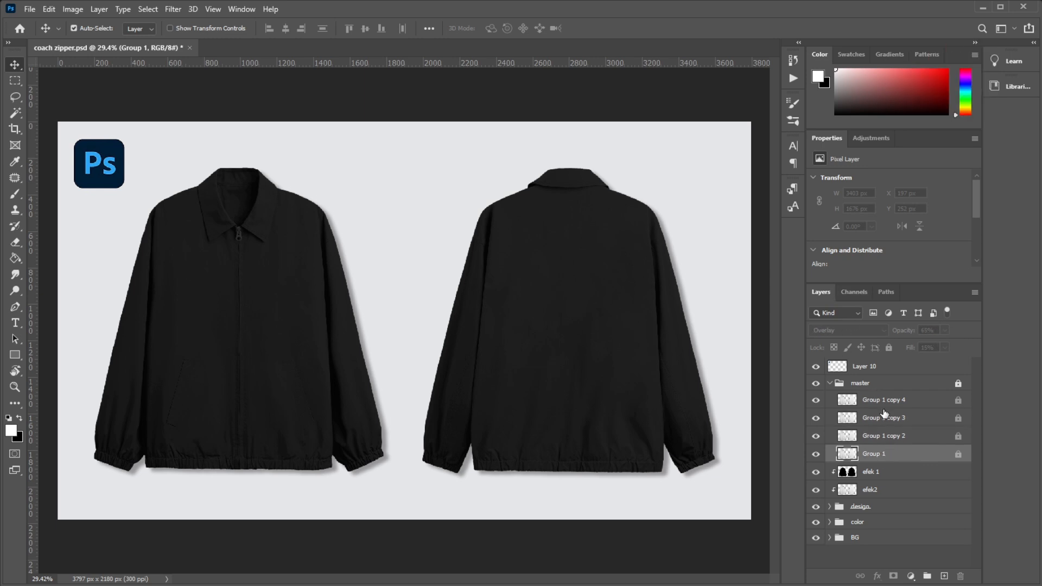
pyautogui.click(828, 383)
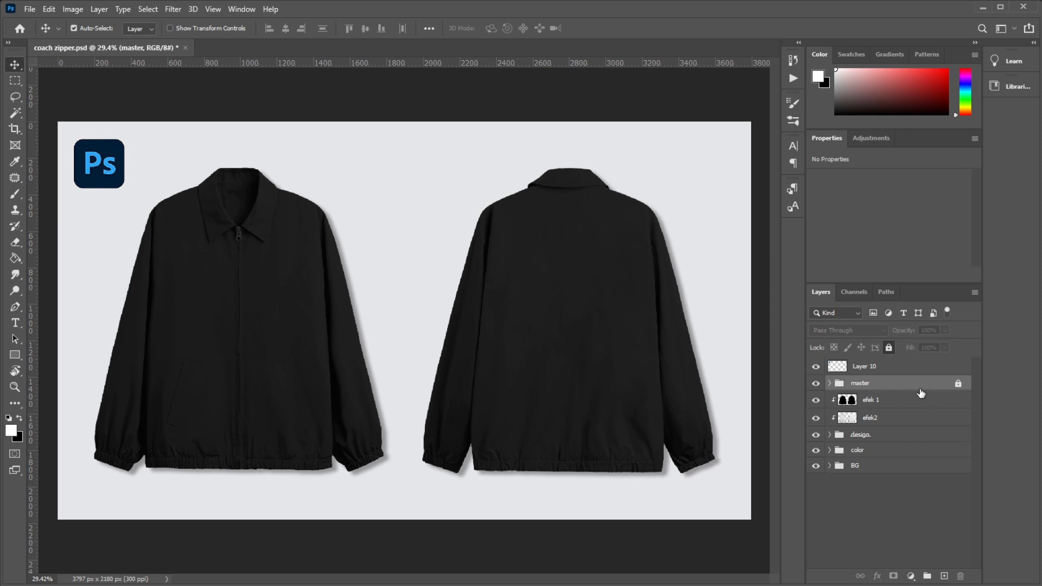
pyautogui.click(868, 405)
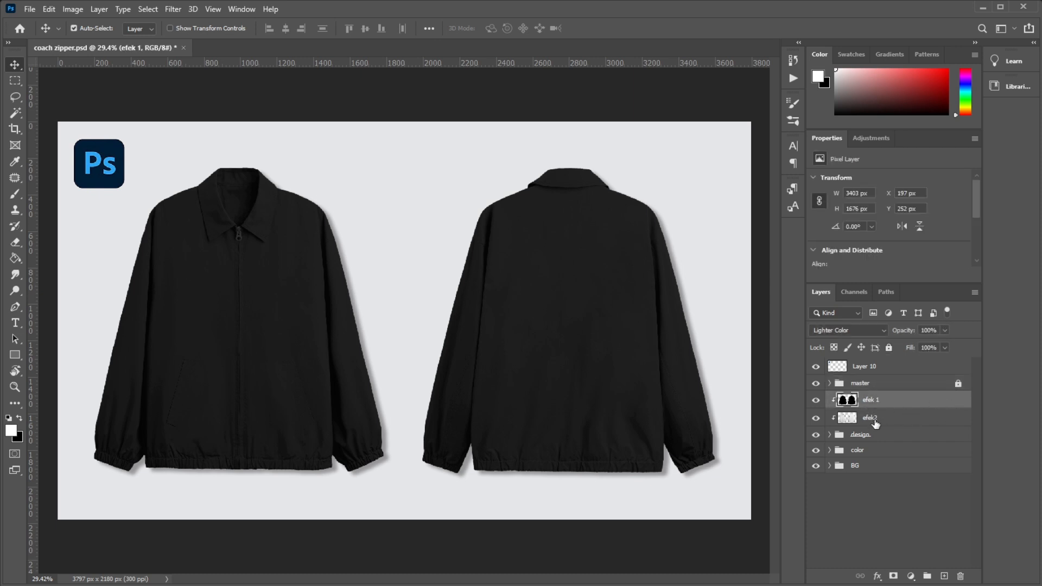
pyautogui.click(873, 419)
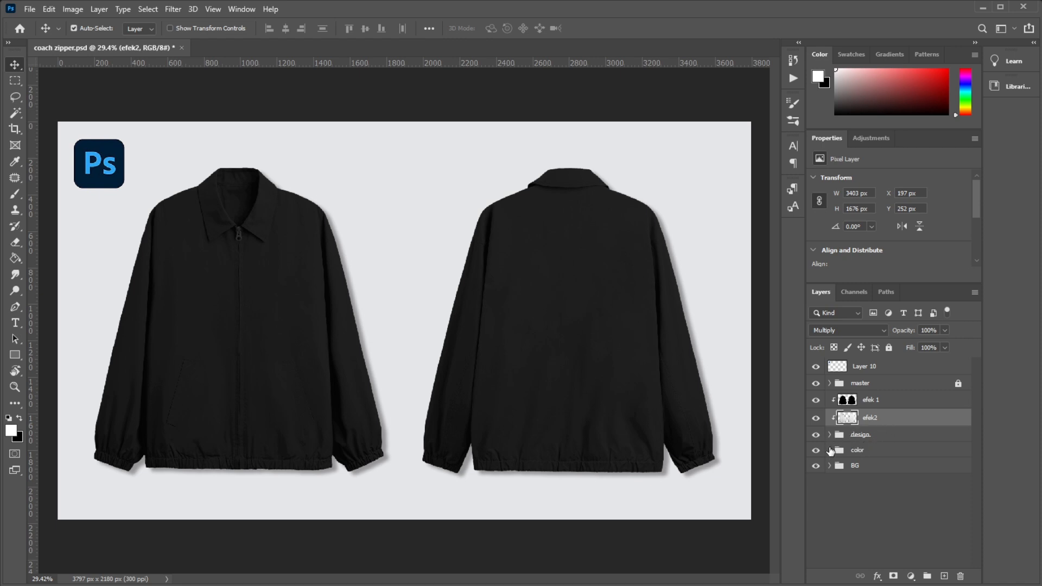
# Step: Expand the design group and add a new empty layer inside it
pyautogui.click(829, 435)
pyautogui.click(854, 437)
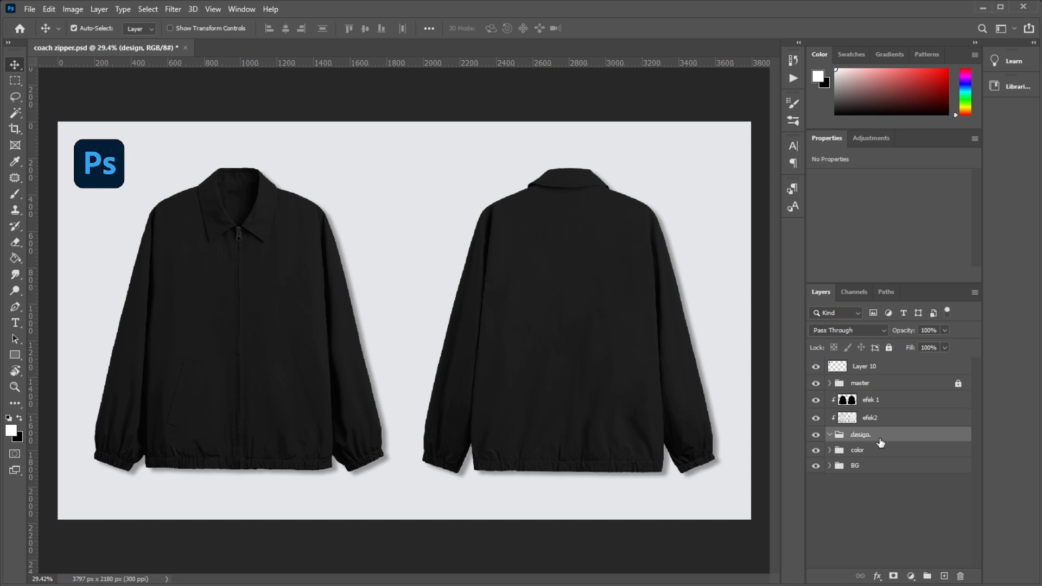
pyautogui.click(943, 577)
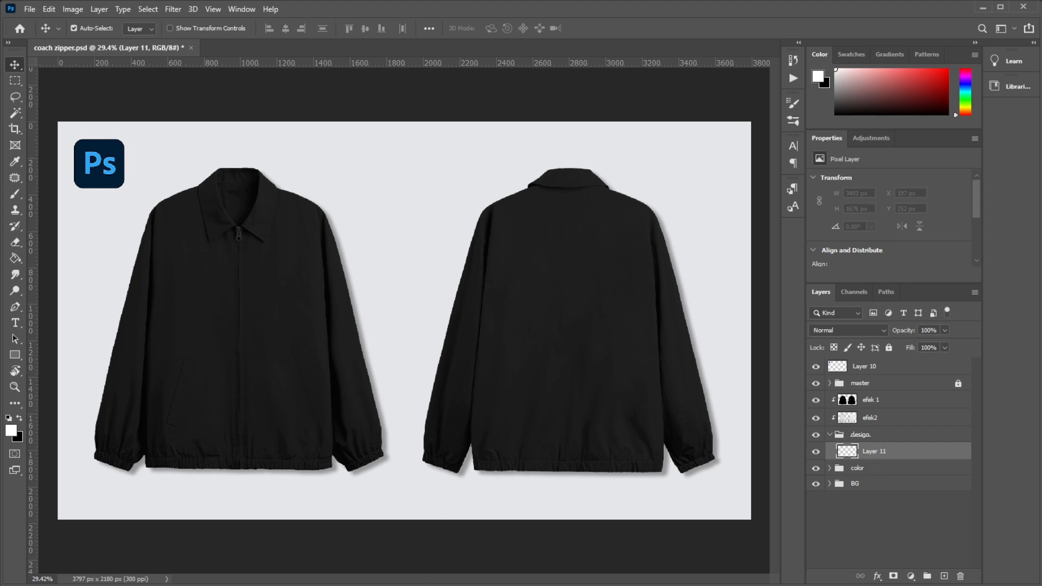
# Step: Place Asset 1.svg from the coach zipper folder into the mockup and move it over the jacket's back view
pyautogui.hotkey('alt', 'Tab')
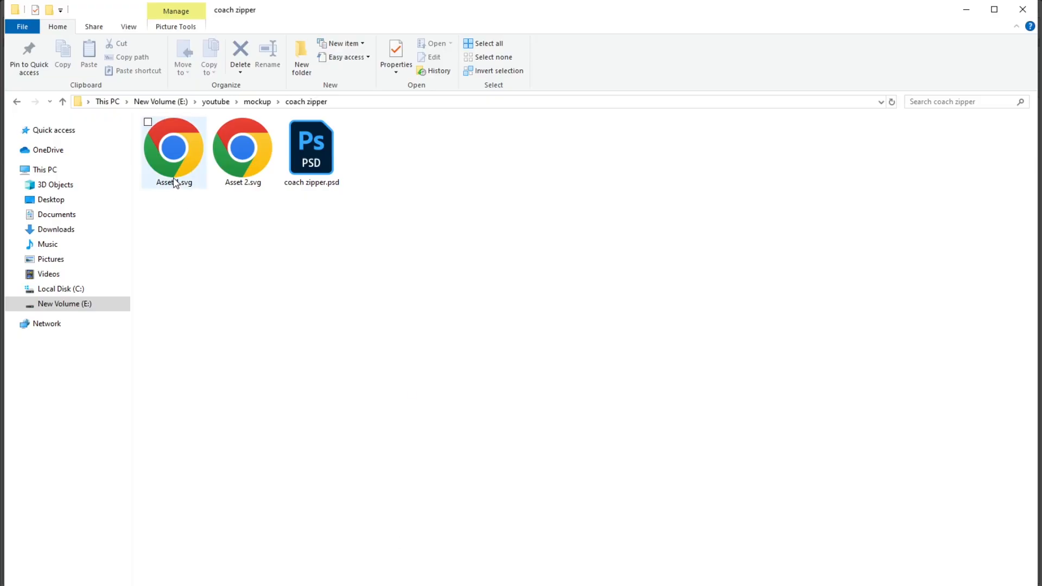
pyautogui.click(174, 183)
pyautogui.moveTo(175, 143); pyautogui.dragTo(455, 251)
pyautogui.hotkey('alt', 'Tab')
pyautogui.moveTo(557, 283); pyautogui.dragTo(536, 284)
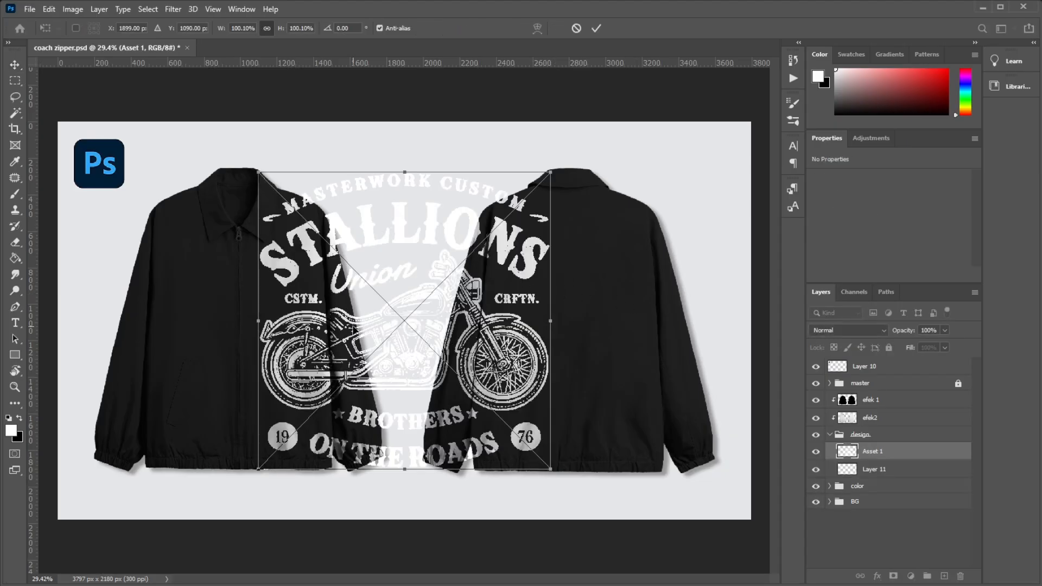
pyautogui.moveTo(378, 230); pyautogui.dragTo(493, 237)
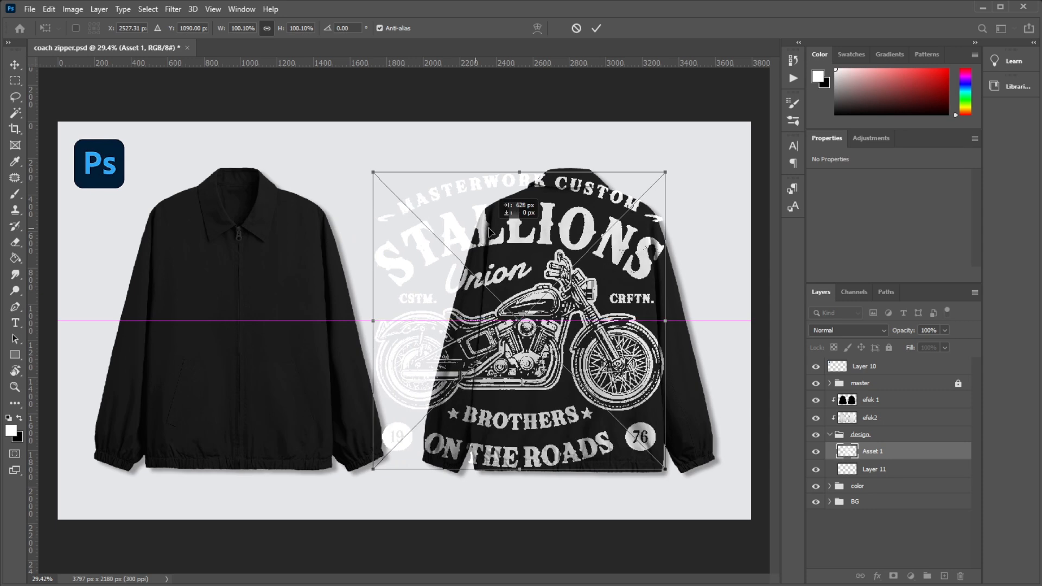
pyautogui.click(877, 467)
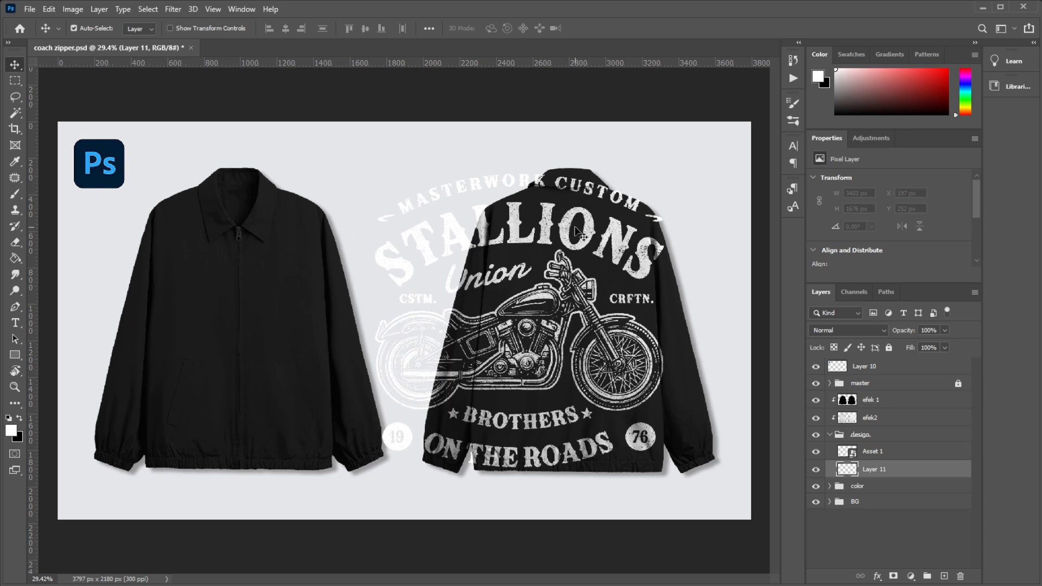
pyautogui.hotkey('ctrl', 't')
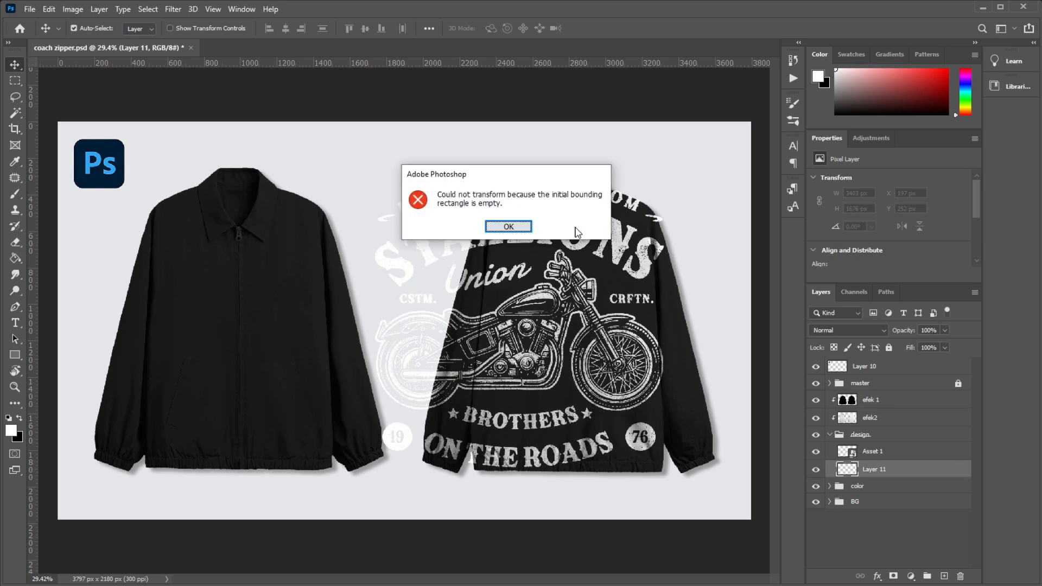
pyautogui.click(521, 227)
# Step: Scale the Asset 1 artwork to about 45% and position it on the upper part of the jacket's back view
pyautogui.click(893, 455)
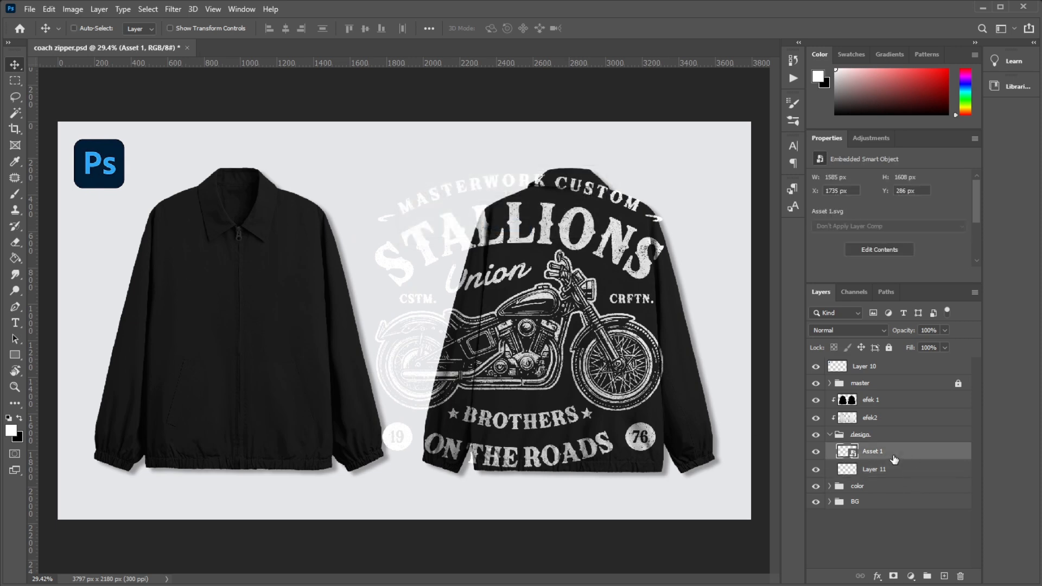
pyautogui.hotkey('ctrl', 't')
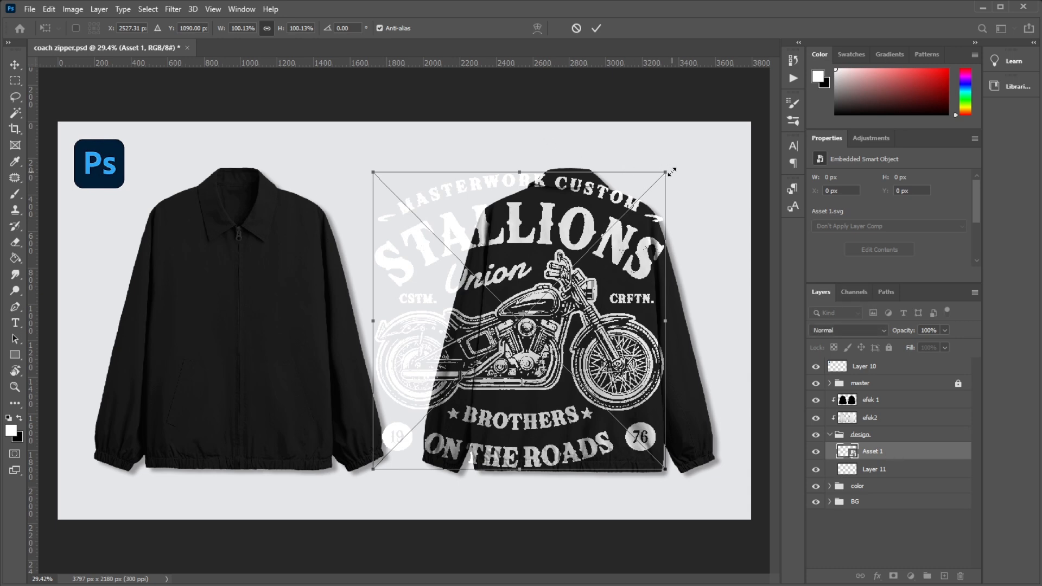
pyautogui.moveTo(668, 173); pyautogui.dragTo(541, 300)
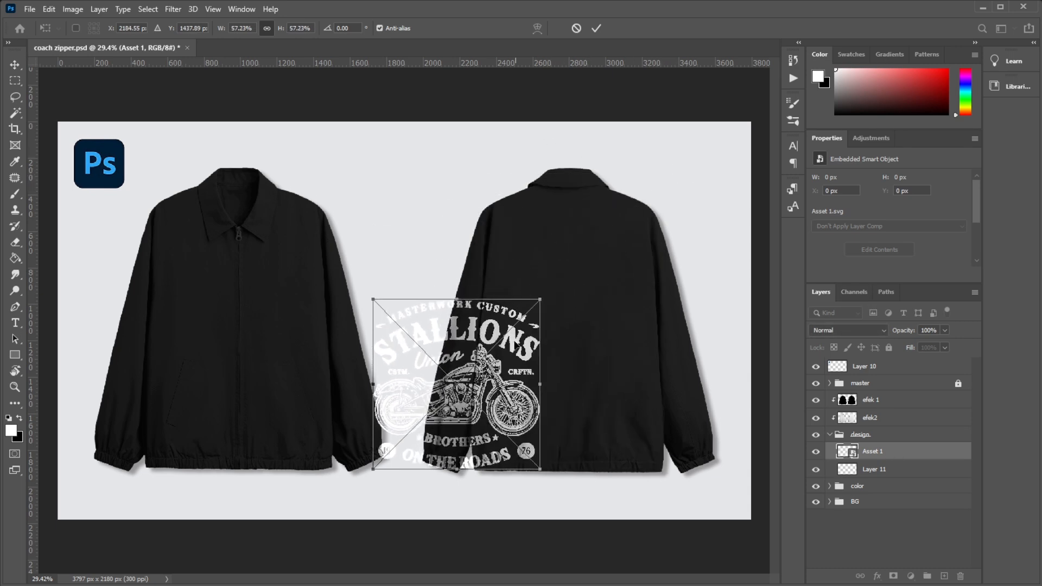
pyautogui.moveTo(505, 349); pyautogui.dragTo(617, 268)
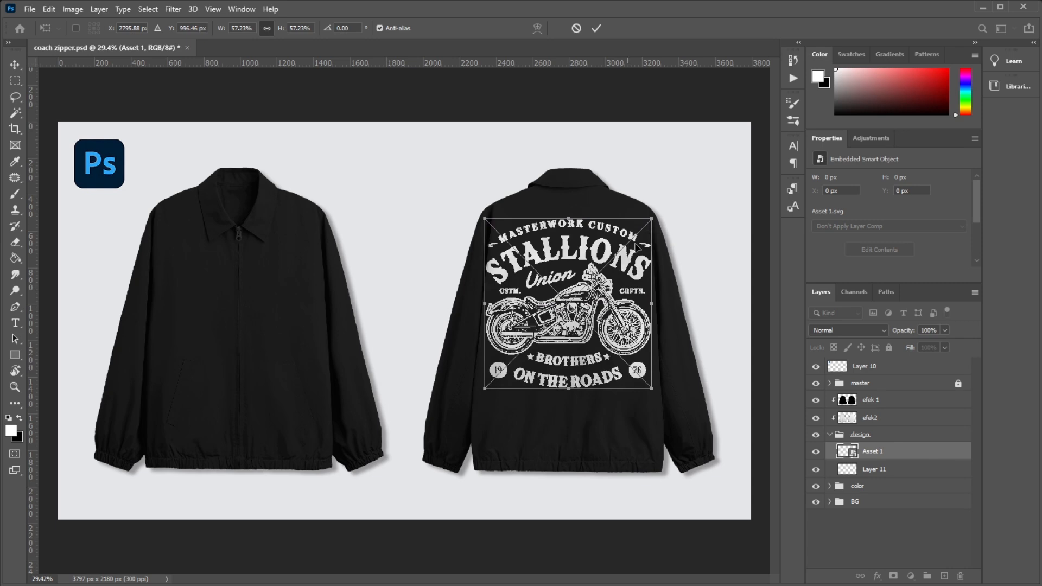
pyautogui.moveTo(656, 216); pyautogui.dragTo(603, 263)
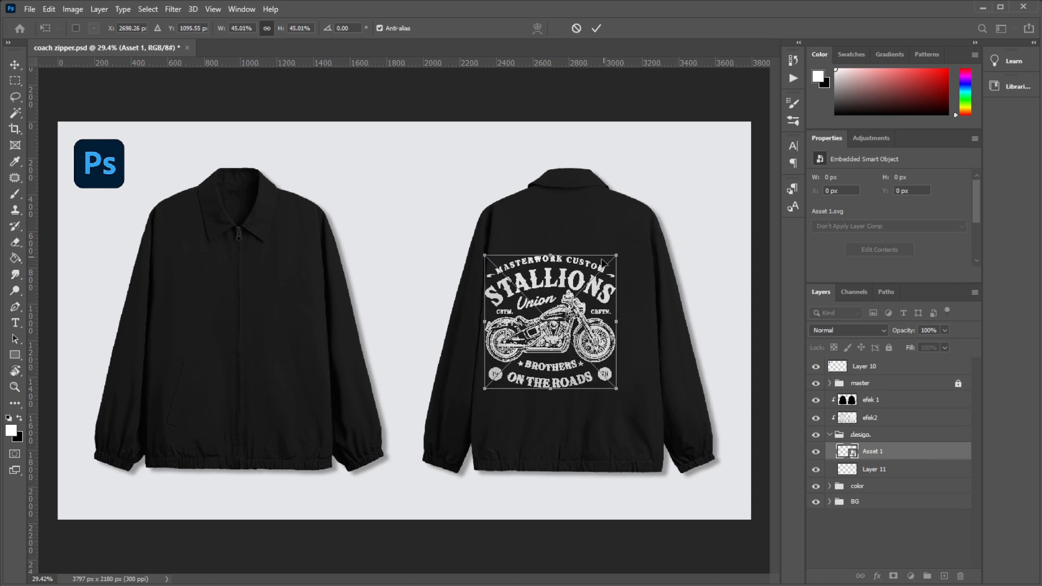
pyautogui.moveTo(565, 321); pyautogui.dragTo(564, 299)
pyautogui.scroll(2, 586, 284)
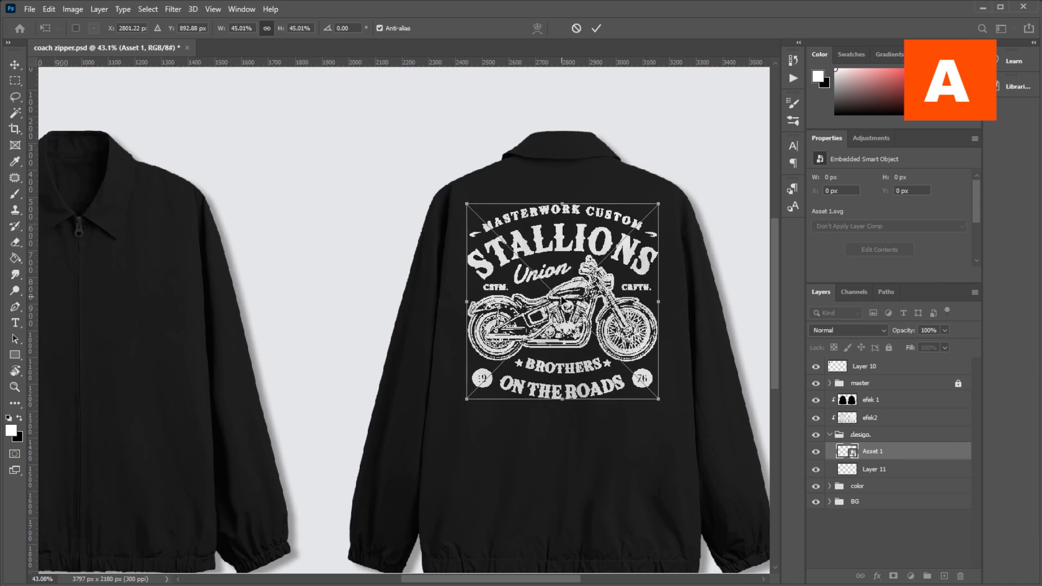
pyautogui.press('Return')
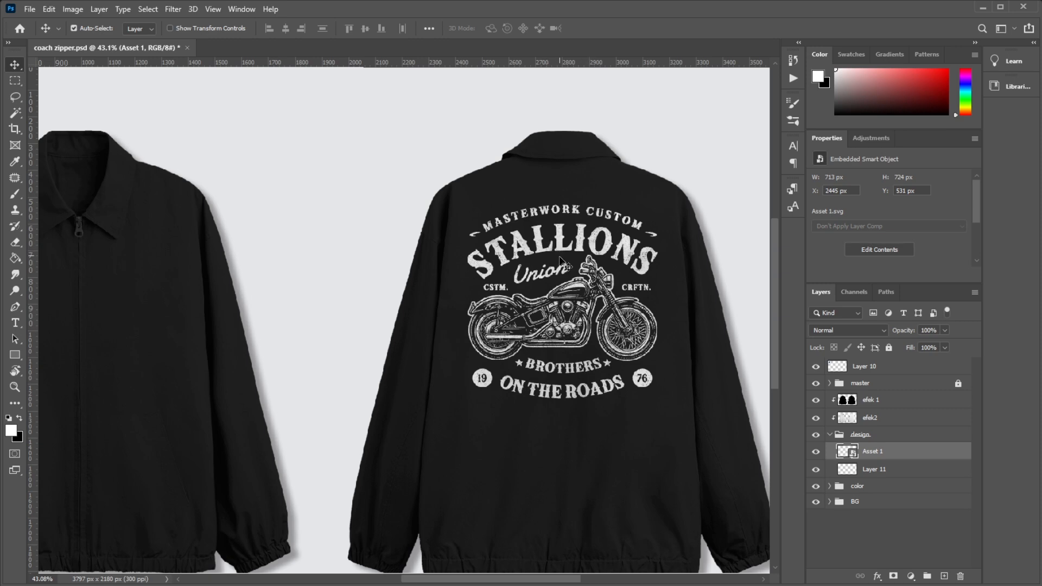
# Step: Rasterize the Asset 1 layer and convert it back to a smart object
pyautogui.rightClick(874, 452)
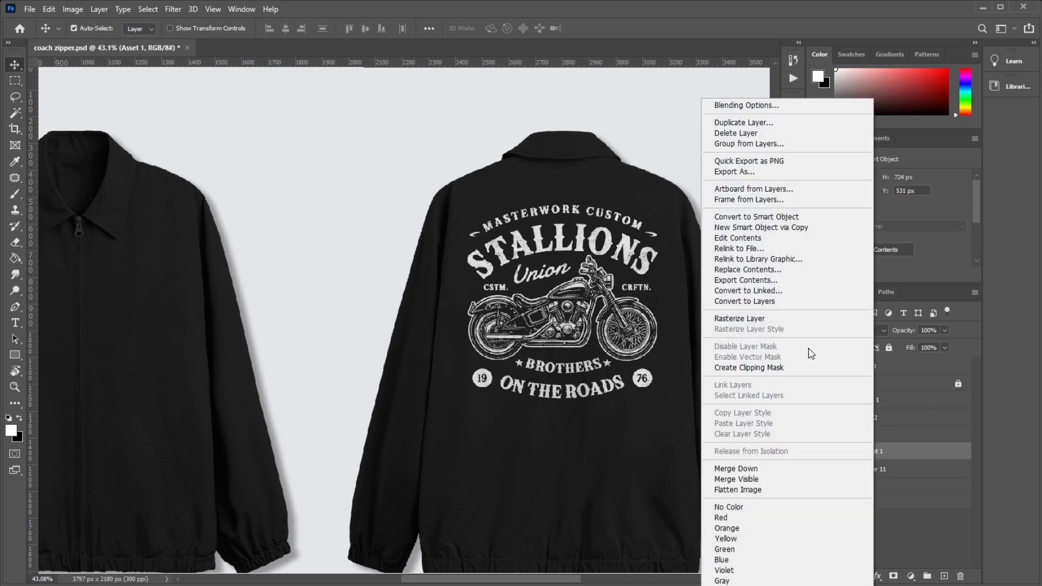
pyautogui.click(748, 318)
pyautogui.rightClick(907, 452)
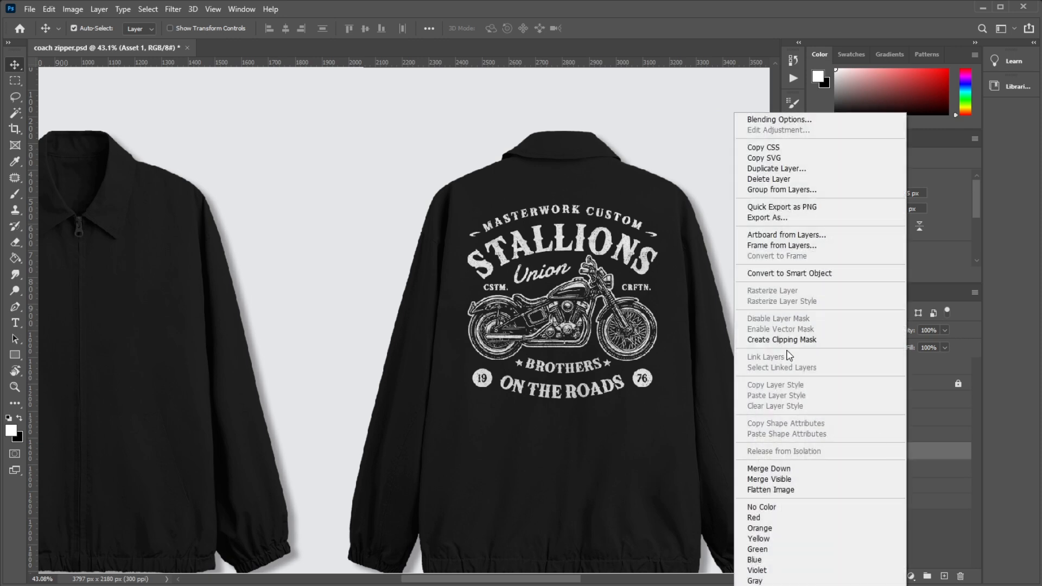
pyautogui.click(789, 274)
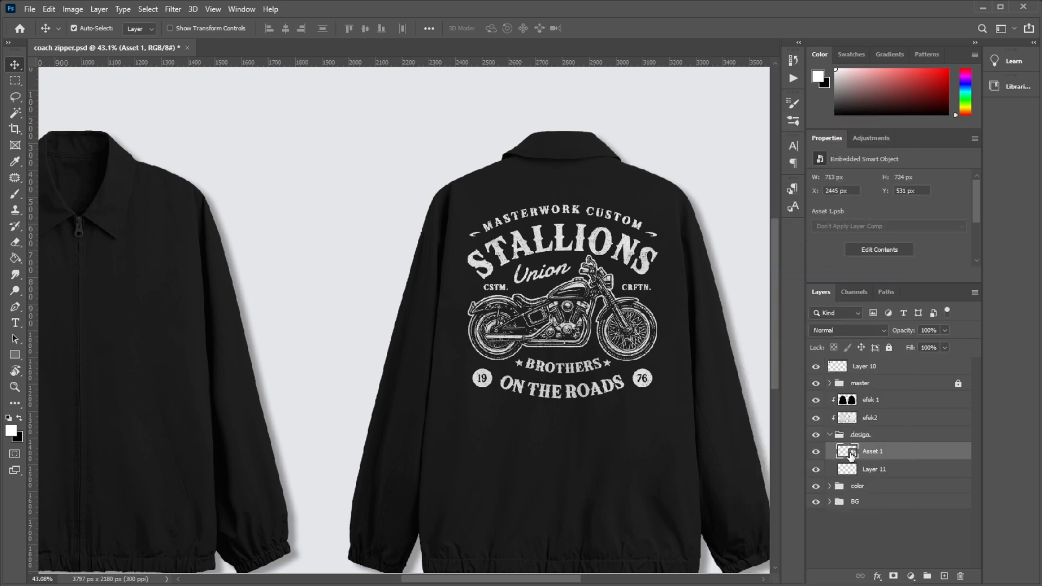
# Step: Open the contents of the Asset 1 smart object for editing, checking it against the coach zipper mockup document
pyautogui.doubleClick(848, 453)
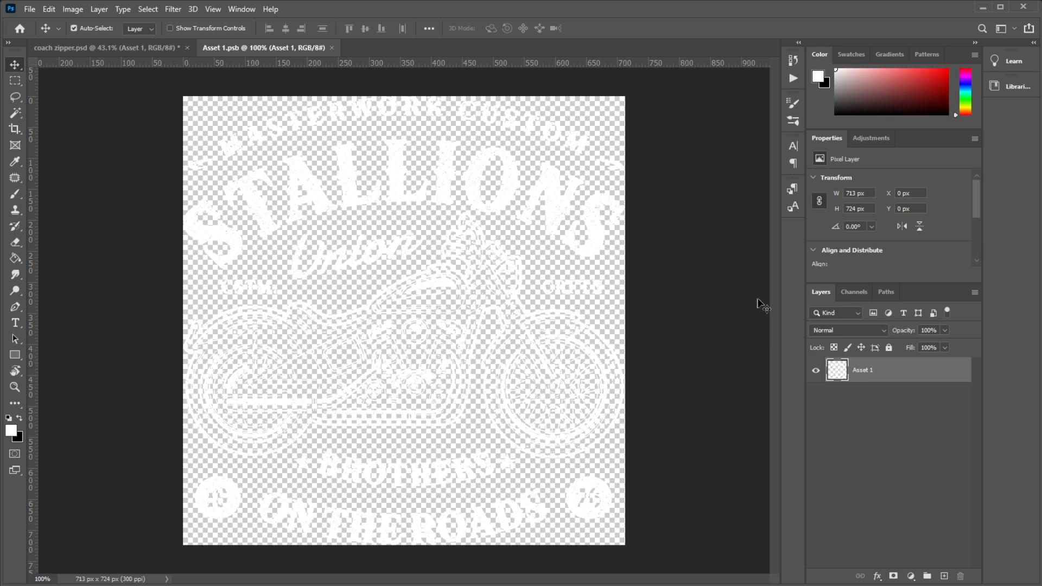
pyautogui.click(142, 47)
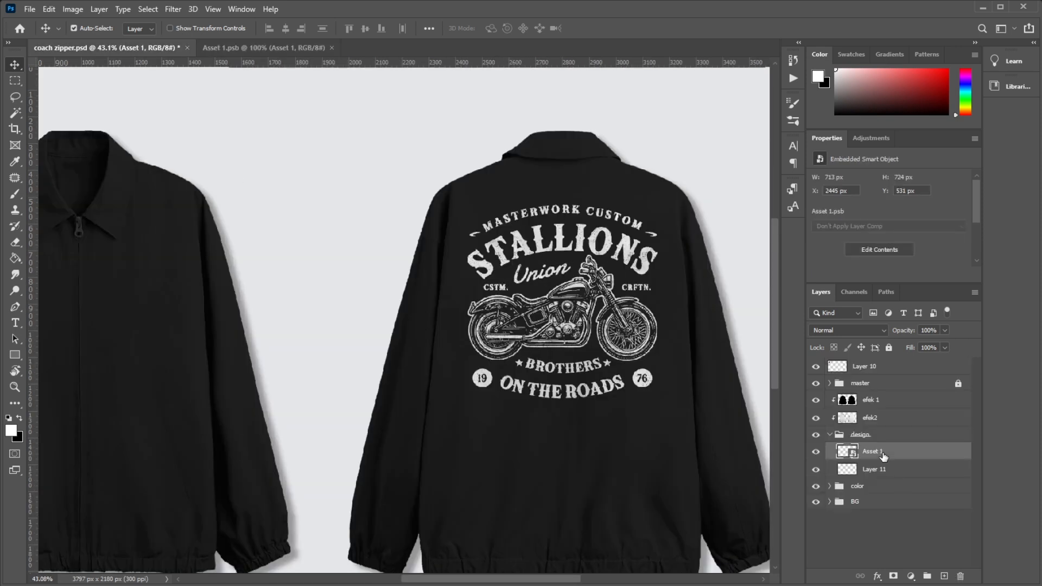
pyautogui.doubleClick(839, 450)
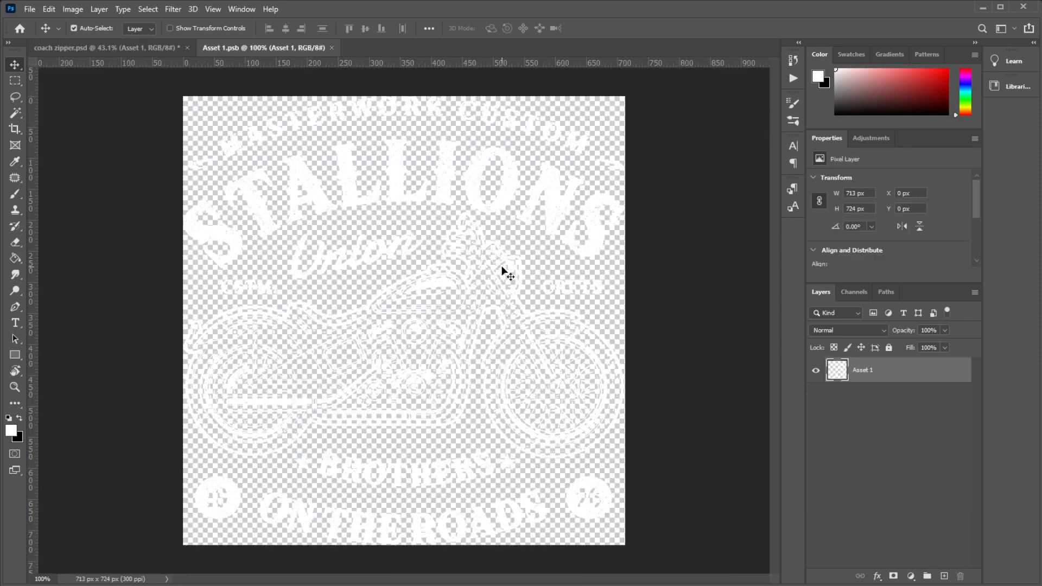
pyautogui.click(161, 48)
pyautogui.click(246, 47)
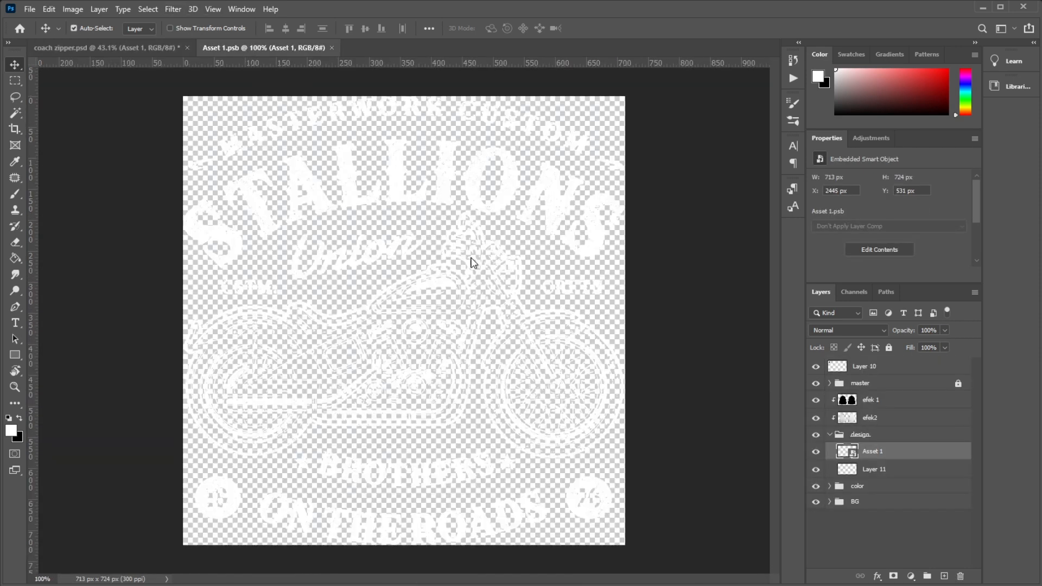
# Step: Recolor the artwork with a Solid Color fill layer of #e3cea2 masked to the Asset 1 pixels, and hide the original Asset 1 layer
pyautogui.keyDown('ctrl'); pyautogui.click(837, 371); pyautogui.keyUp('ctrl')
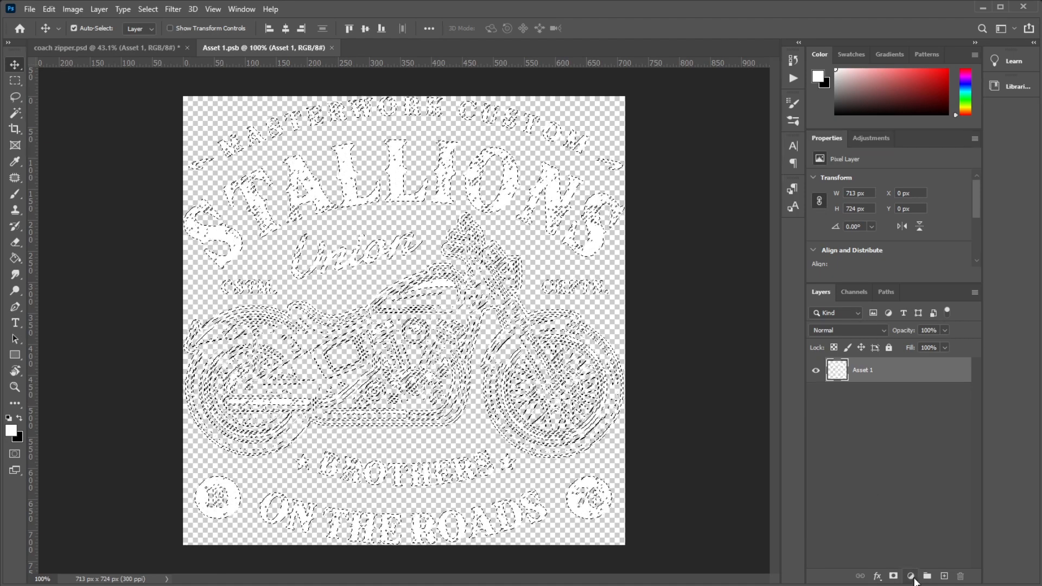
pyautogui.click(911, 576)
pyautogui.click(928, 360)
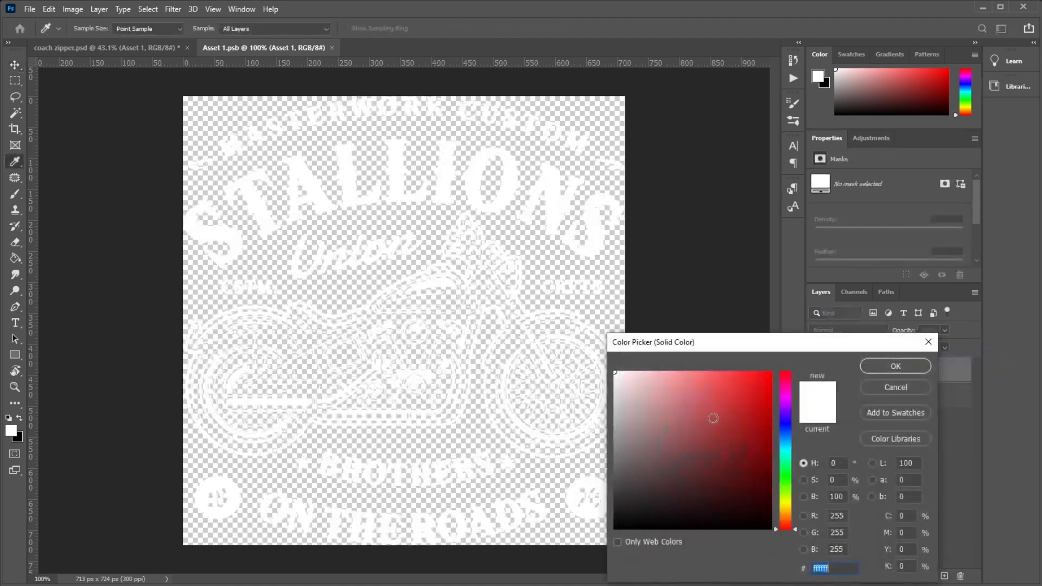
pyautogui.click(786, 505)
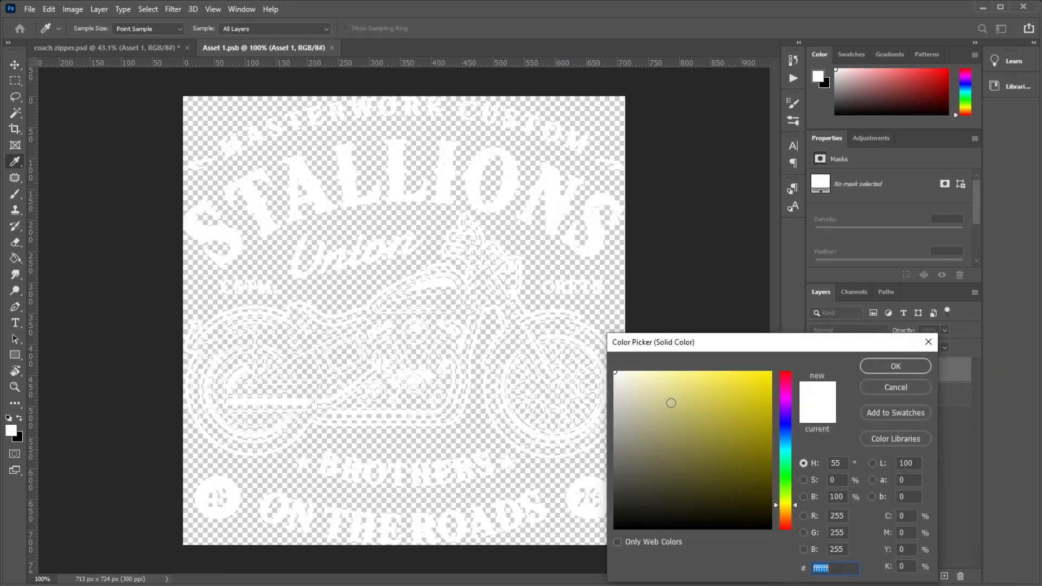
pyautogui.click(677, 372)
pyautogui.click(659, 389)
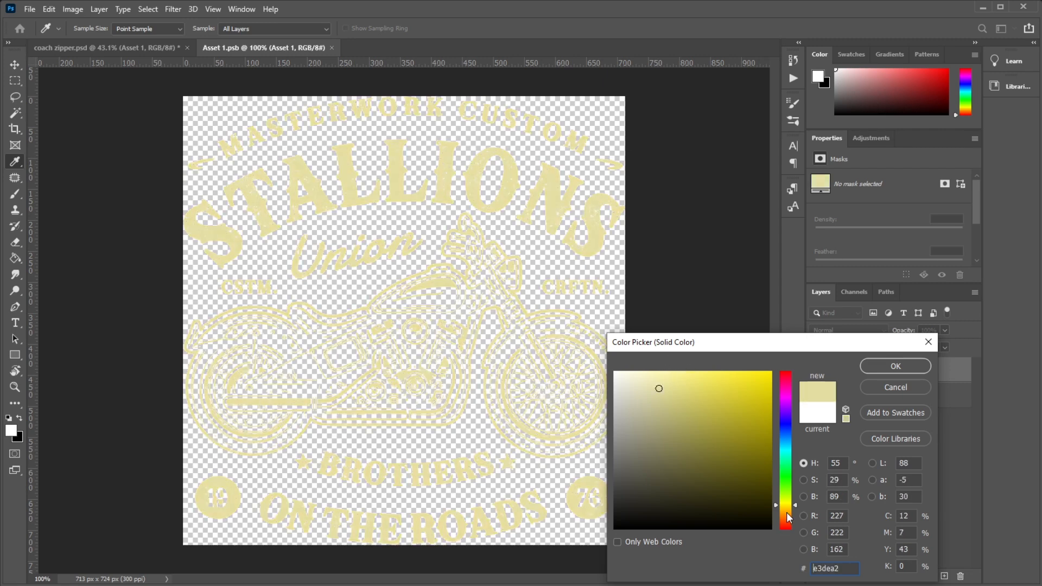
pyautogui.click(786, 512)
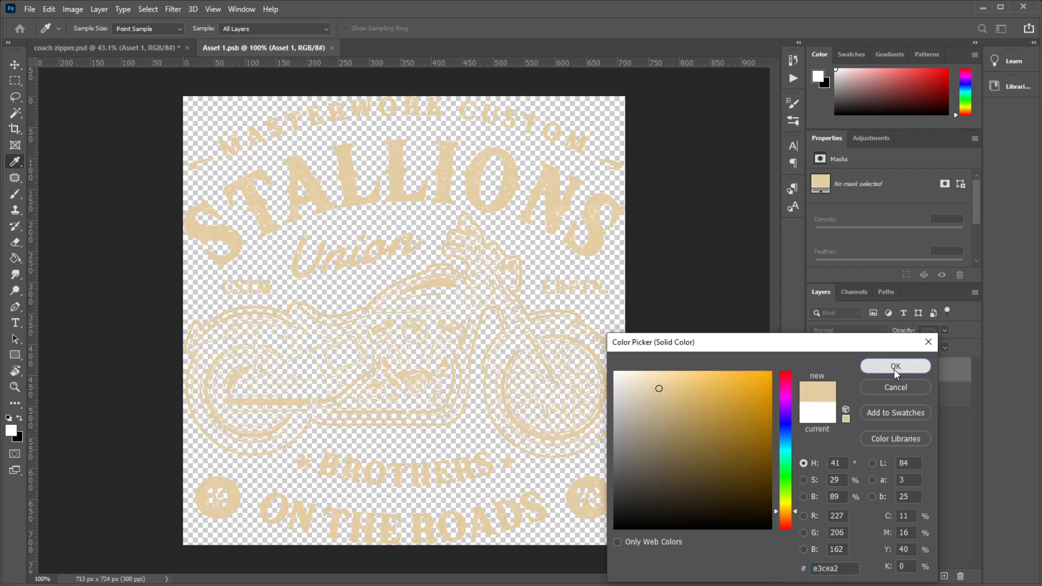
pyautogui.click(895, 366)
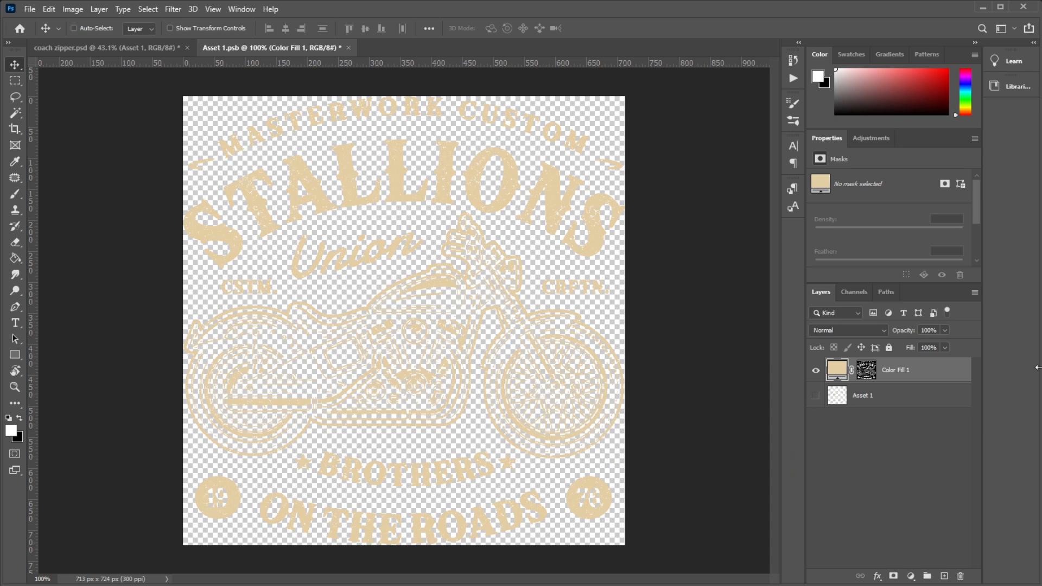
# Step: Save the smart object's contents, check the recolored artwork on the jacket's back, and return to the Asset 1.psb document
pyautogui.hotkey('ctrl', 's')
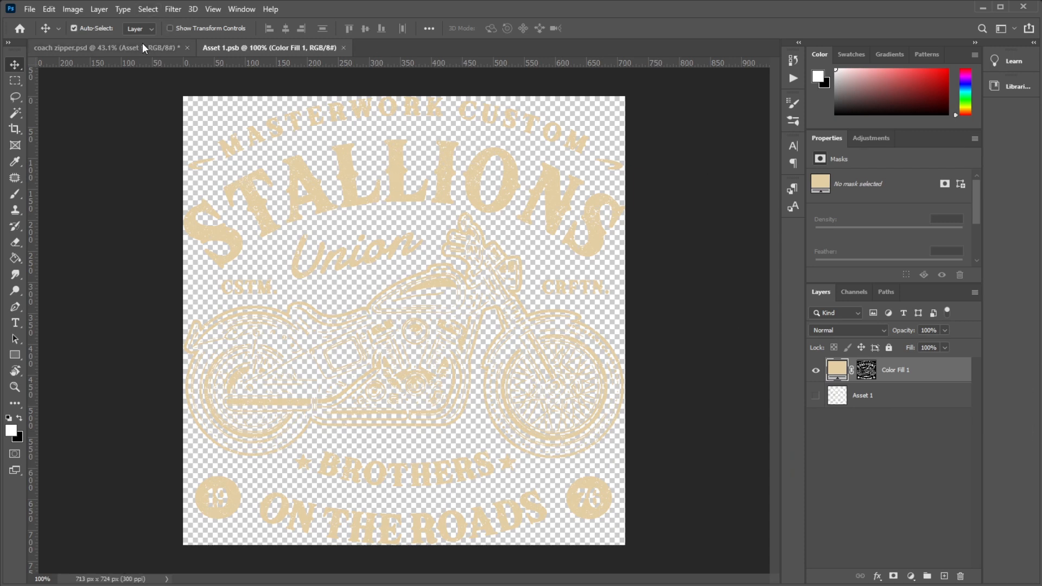
pyautogui.click(142, 43)
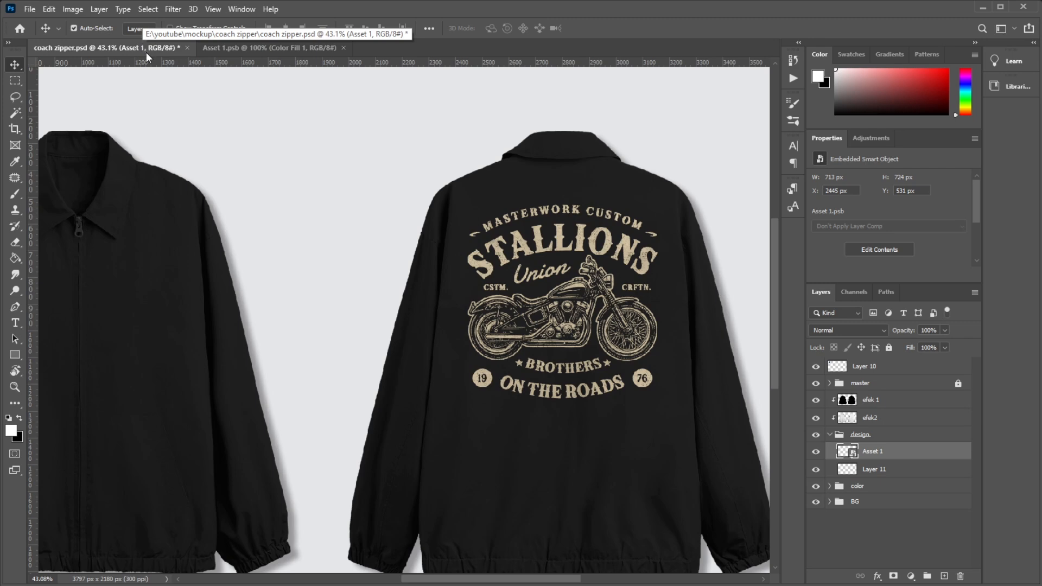
pyautogui.scroll(-1, 507, 298)
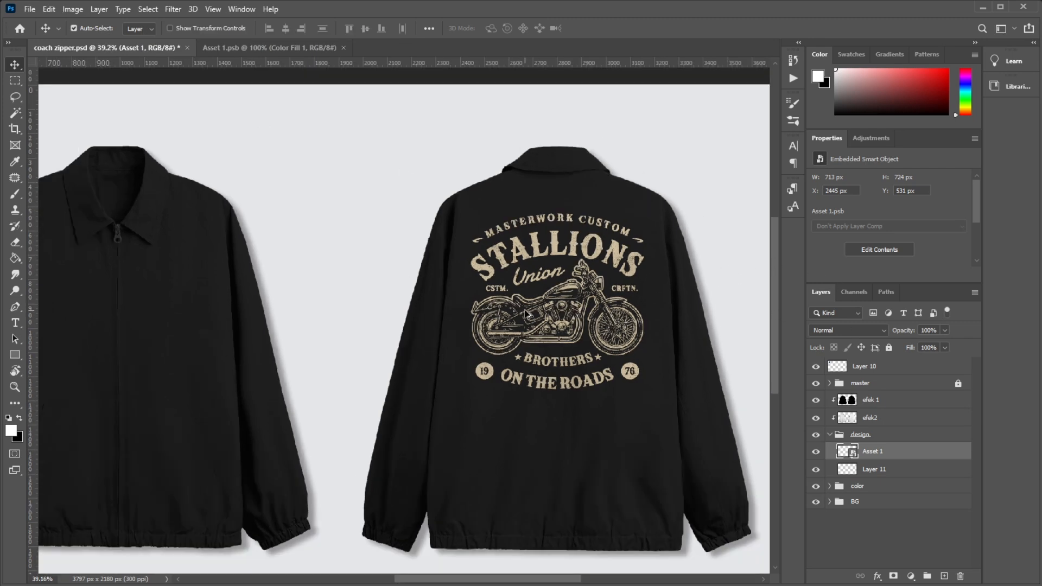
pyautogui.click(293, 48)
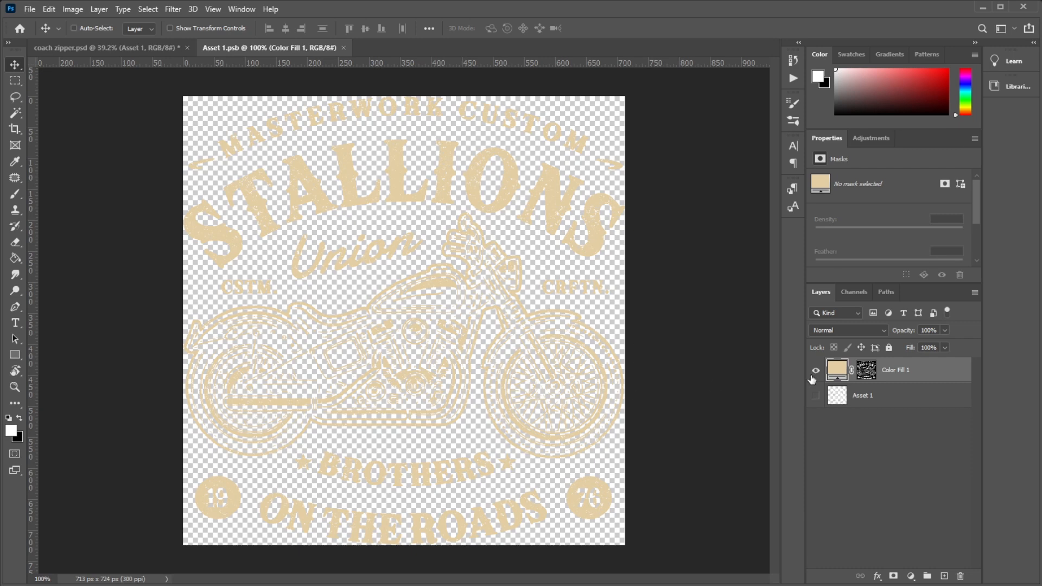
# Step: Return to the coach zipper.psd document and delete Layer 11 from the design group
pyautogui.click(166, 47)
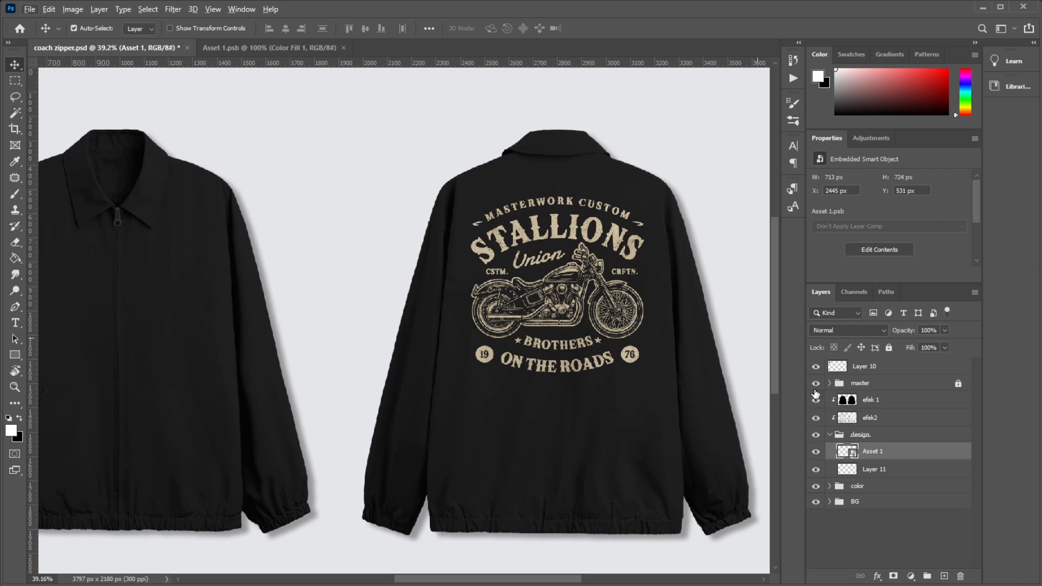
pyautogui.click(896, 470)
pyautogui.press('Delete')
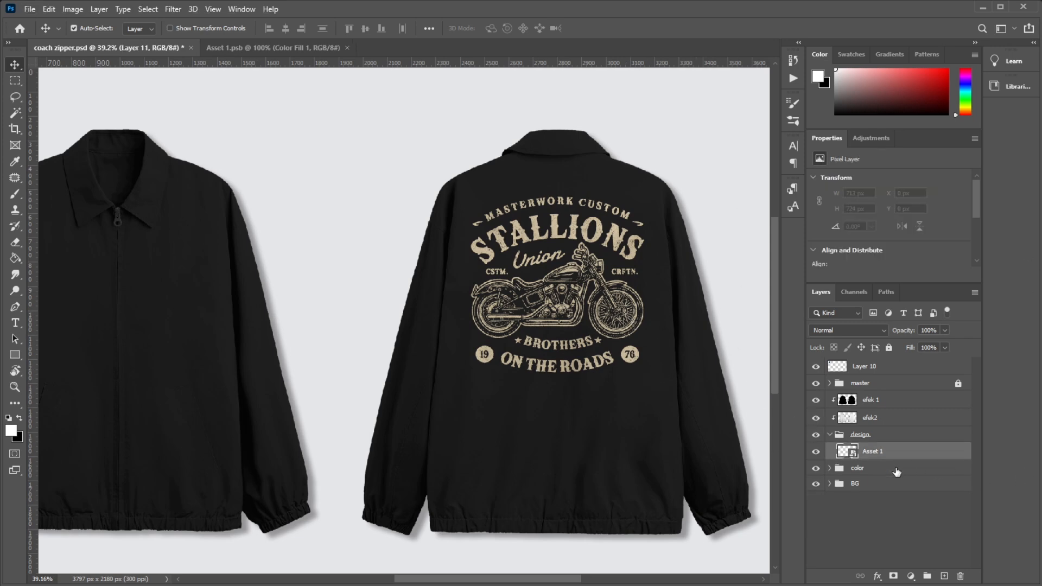
# Step: Place Asset 2.svg from the coach zipper folder into the mockup and scale it to about 34% on the jacket's front
pyautogui.hotkey('alt', 'Tab')
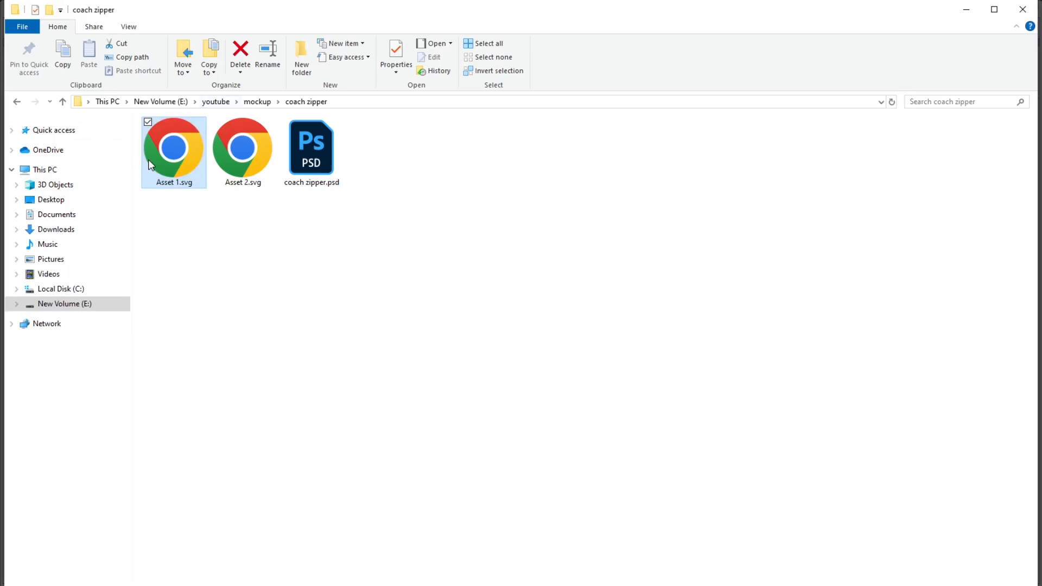
pyautogui.click(223, 163)
pyautogui.hotkey('alt', 'Tab')
pyautogui.moveTo(239, 165); pyautogui.dragTo(448, 227)
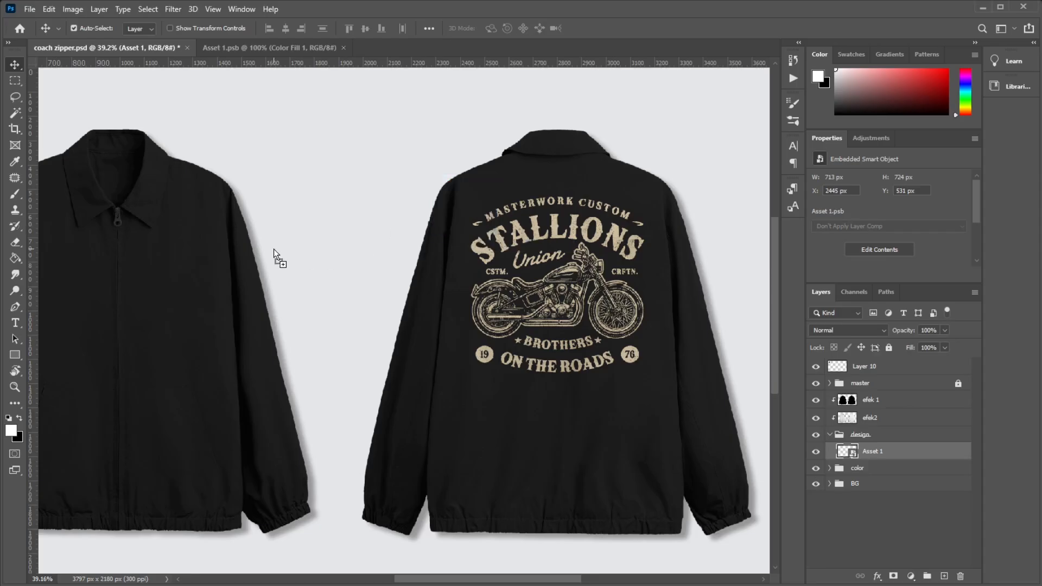
pyautogui.moveTo(545, 150); pyautogui.dragTo(314, 247)
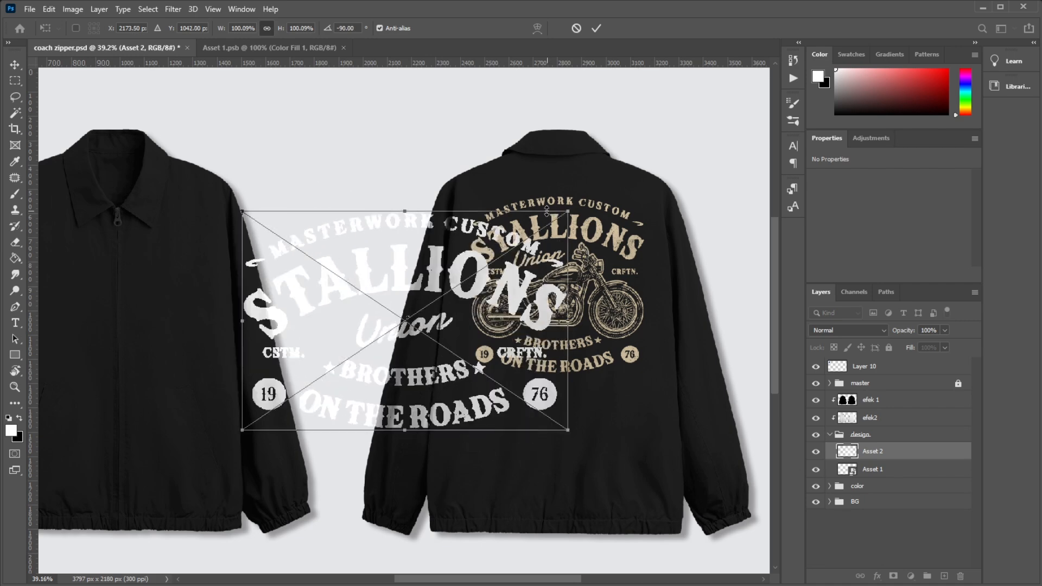
pyautogui.moveTo(568, 211); pyautogui.dragTo(217, 276)
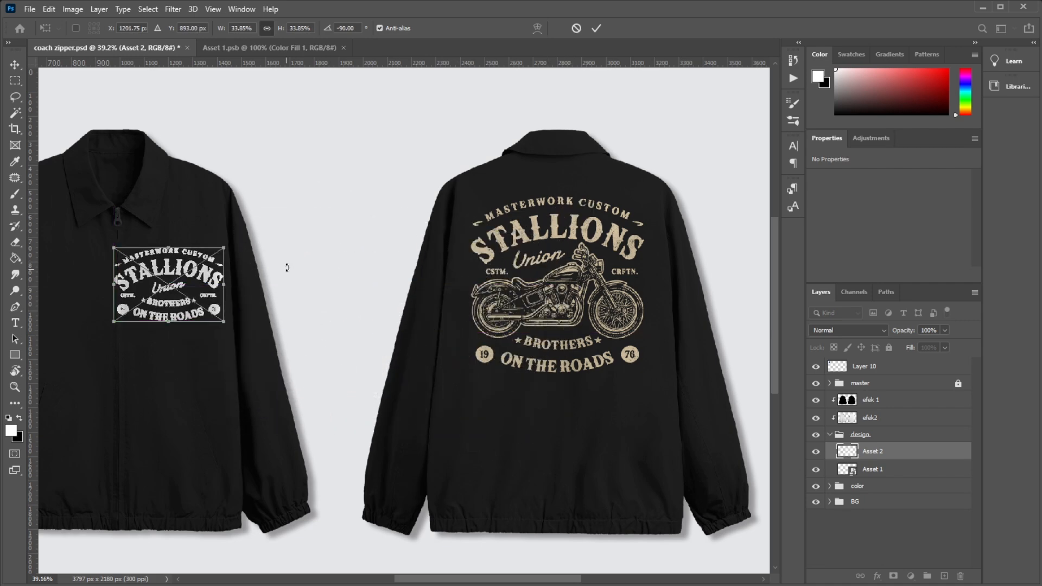
# Step: Scale the placed Asset 2 artwork down to about 21%, position it on the chest beside the zipper, and commit the placement
pyautogui.moveTo(291, 195); pyautogui.dragTo(446, 210)
pyautogui.scroll(3, 350, 264)
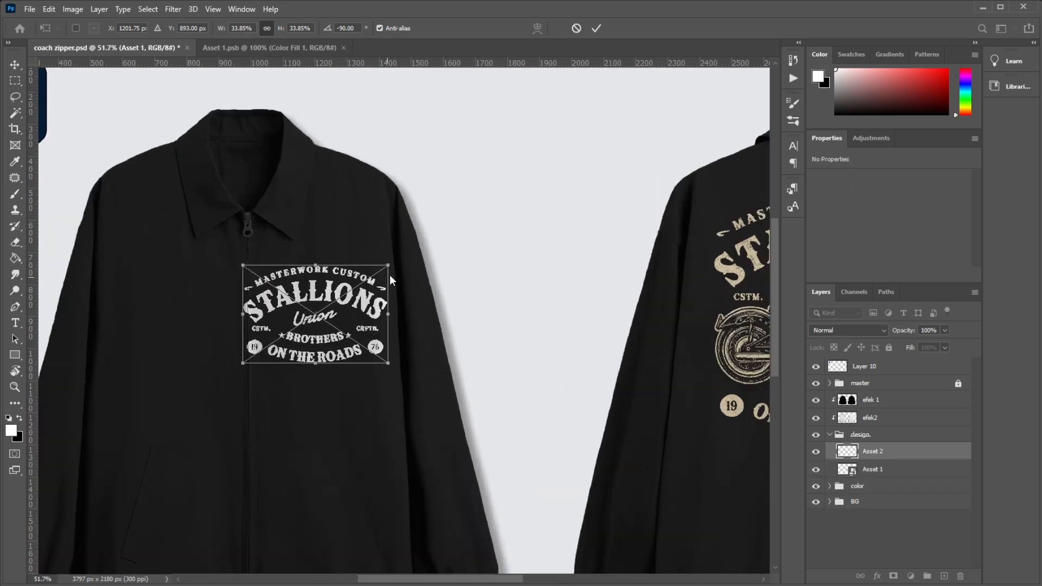
pyautogui.moveTo(387, 264); pyautogui.dragTo(341, 286)
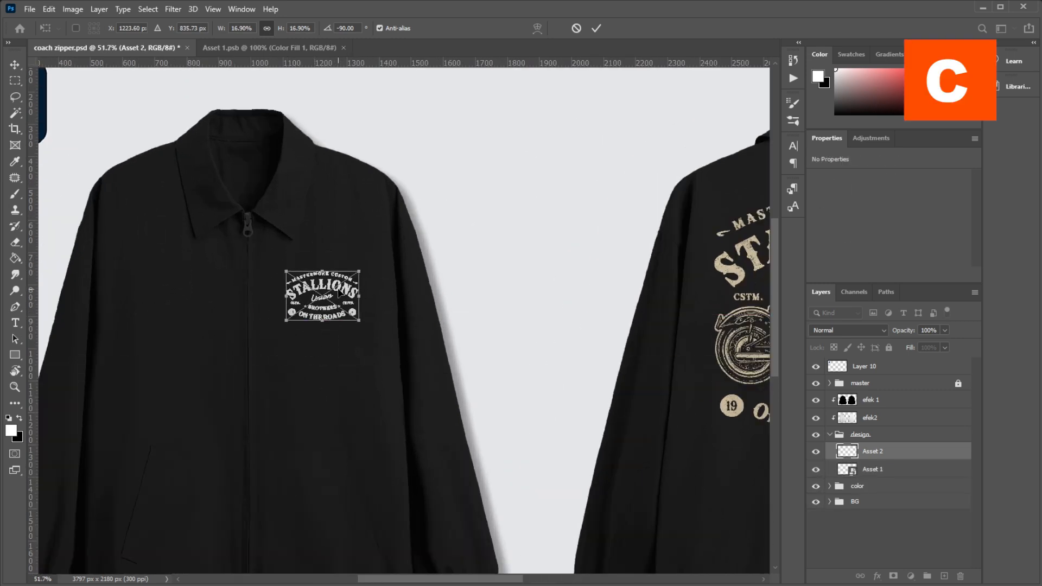
pyautogui.moveTo(359, 321); pyautogui.dragTo(368, 347)
pyautogui.moveTo(340, 294); pyautogui.dragTo(330, 288)
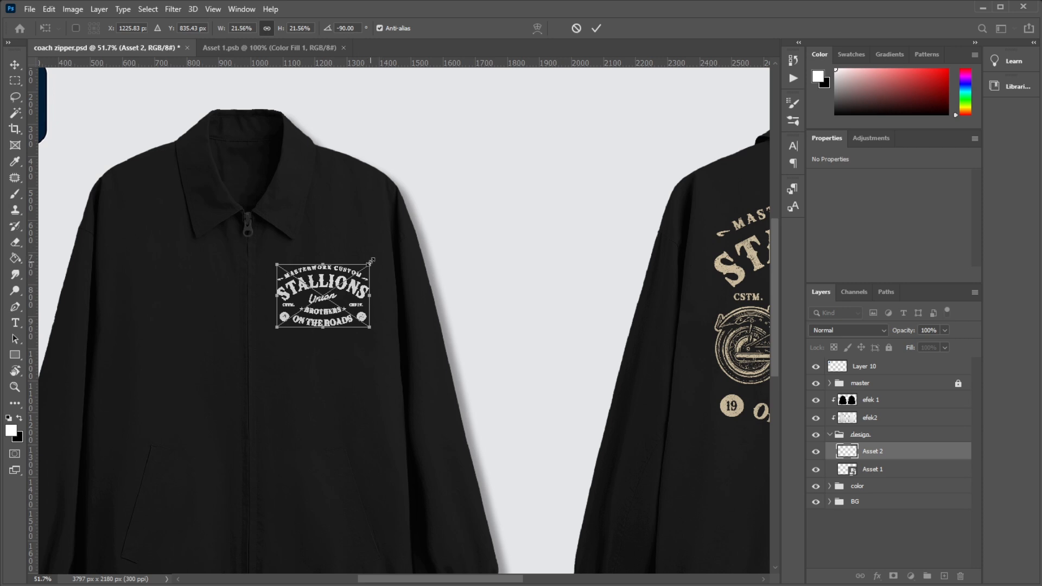
pyautogui.moveTo(371, 262); pyautogui.dragTo(348, 302)
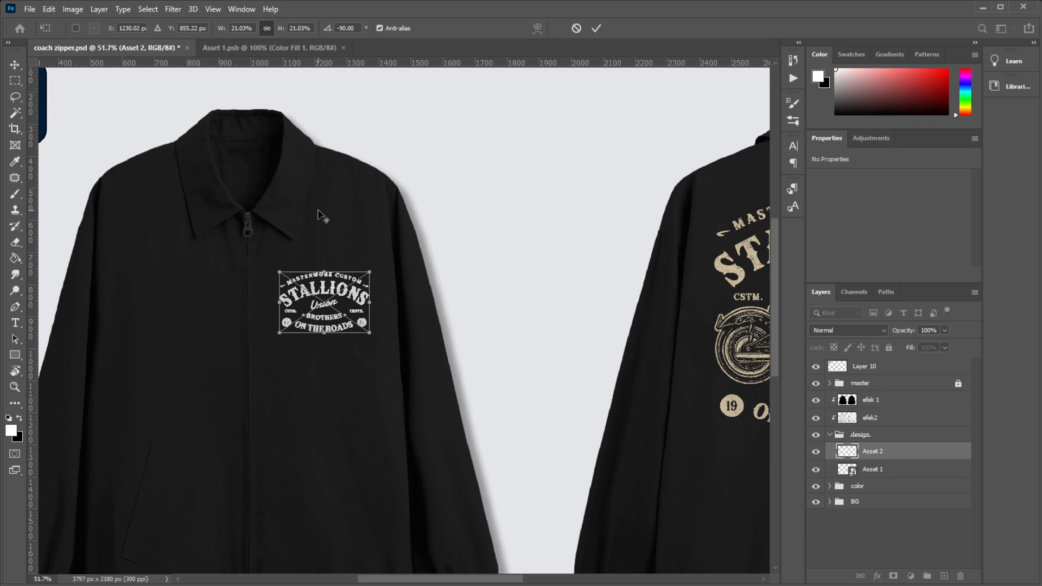
pyautogui.scroll(-2, 383, 244)
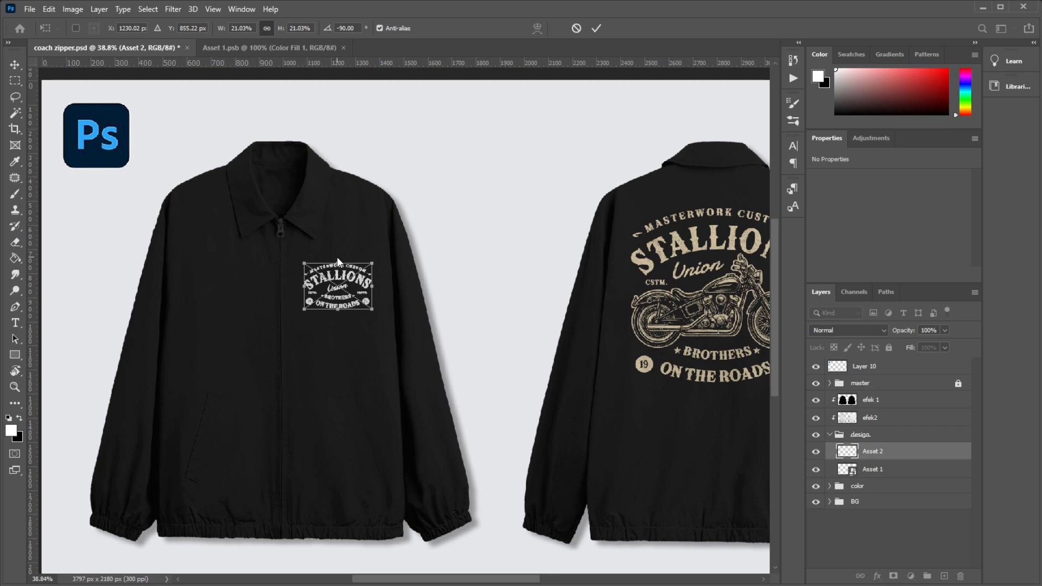
pyautogui.hotkey('alt', 'space')
pyautogui.press('Escape')
pyautogui.press('Return')
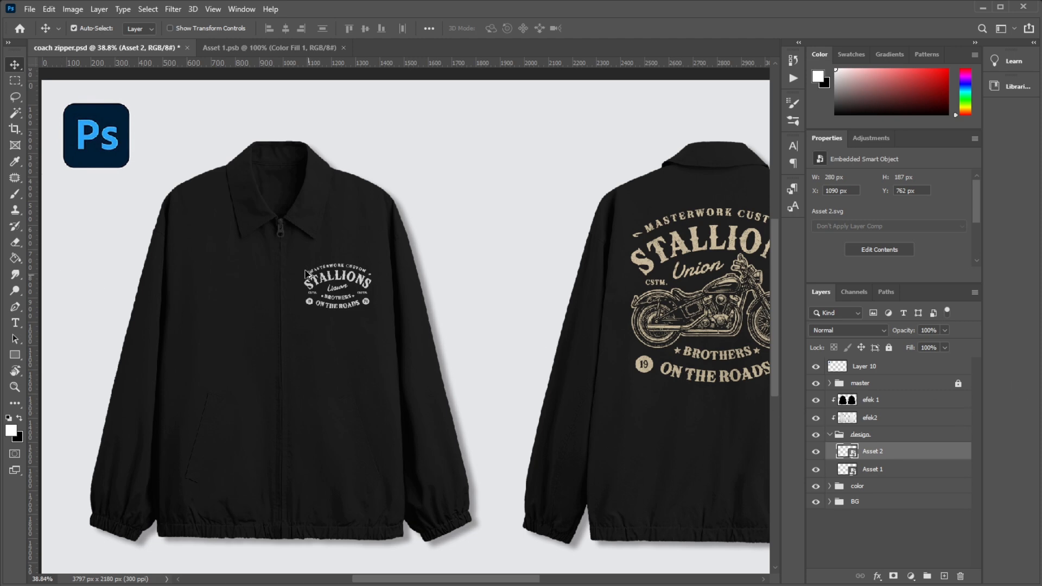
# Step: Transform the Asset 2 artwork to shift it slightly up the chest, to Y 739 px
pyautogui.scroll(4, 310, 269)
pyautogui.press('ctrl')
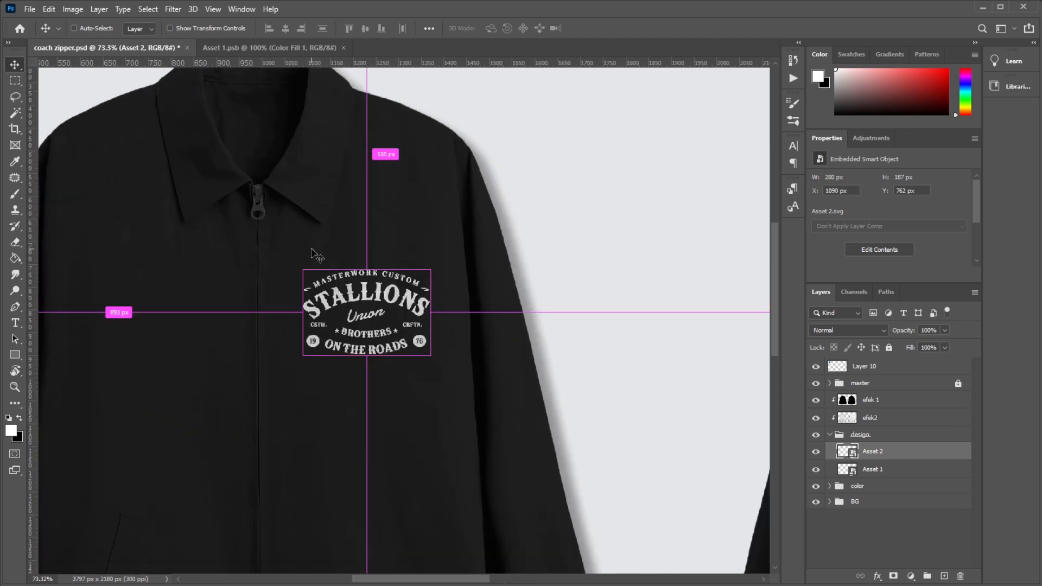
pyautogui.hotkey('ctrl', 't')
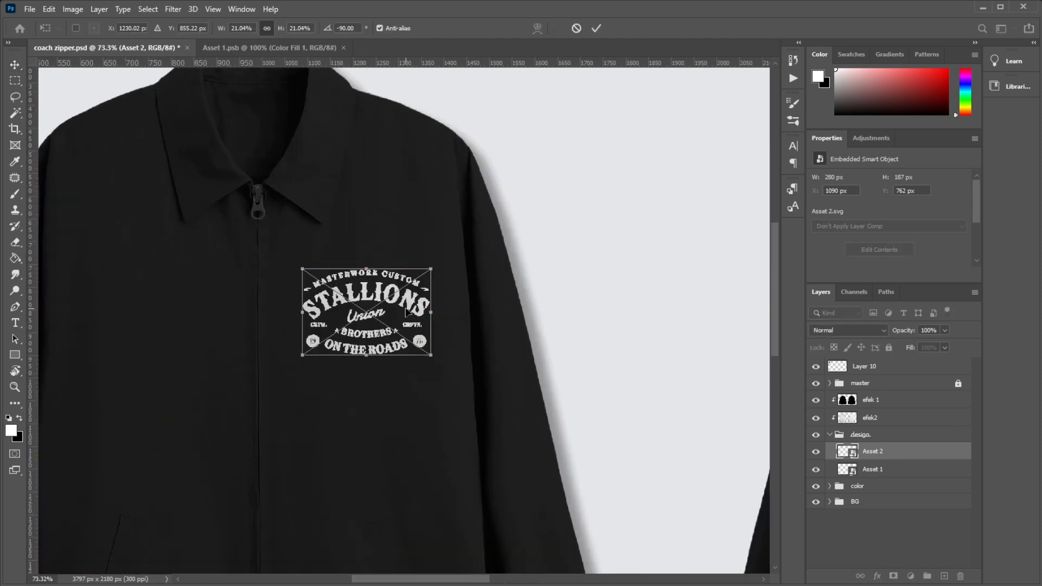
pyautogui.press('Return')
pyautogui.scroll(-3, 279, 326)
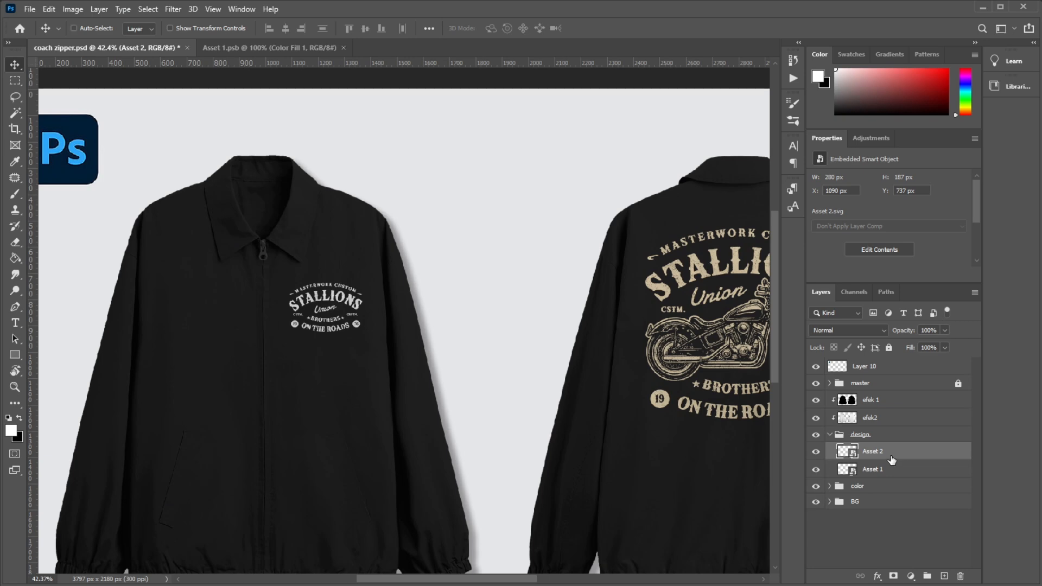
pyautogui.hotkey('ctrl', 't')
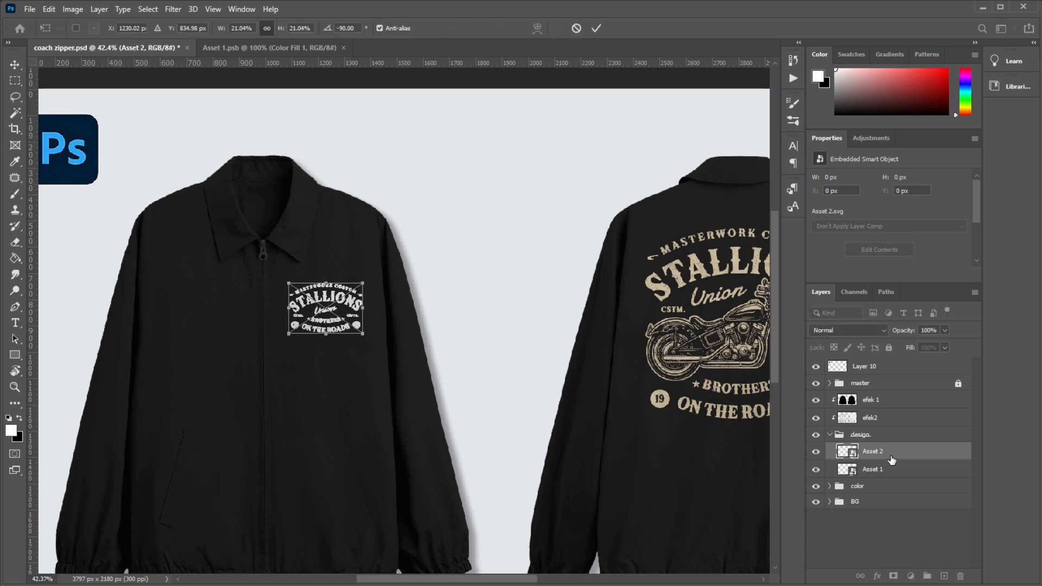
pyautogui.press('Return')
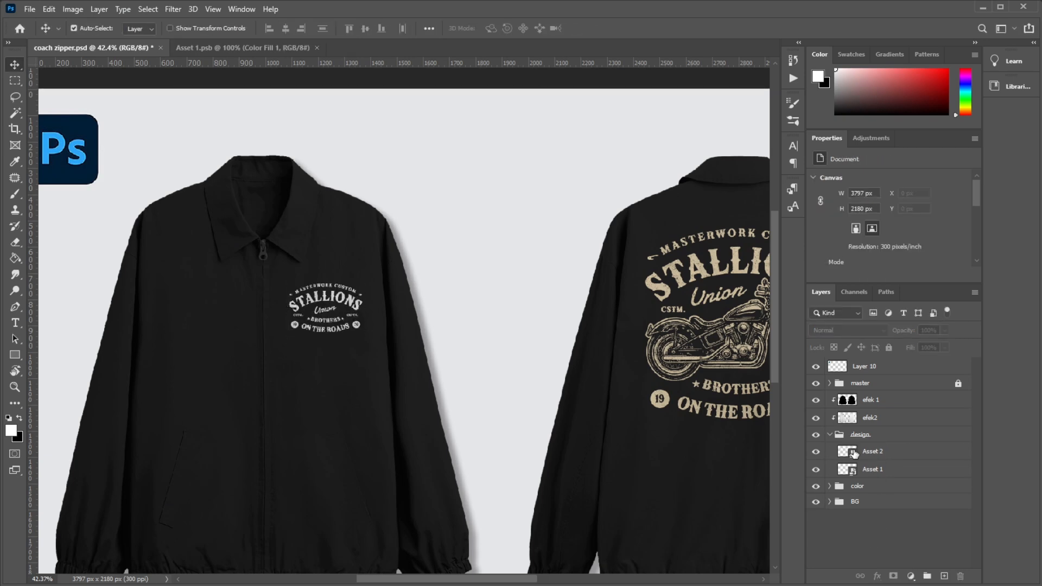
# Step: Rasterize the Asset 2 layer and convert it back to a smart object
pyautogui.rightClick(879, 455)
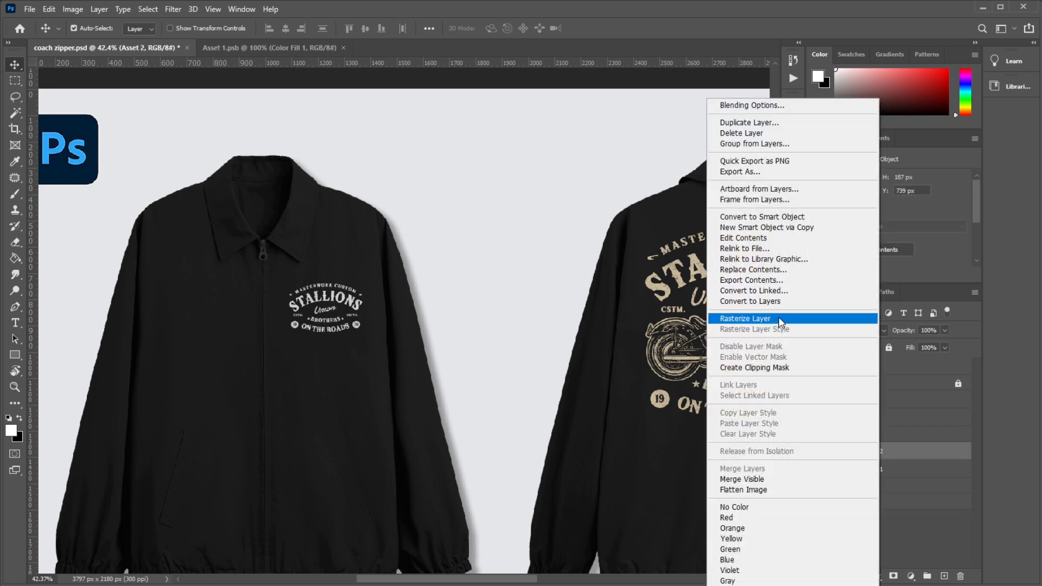
pyautogui.click(759, 321)
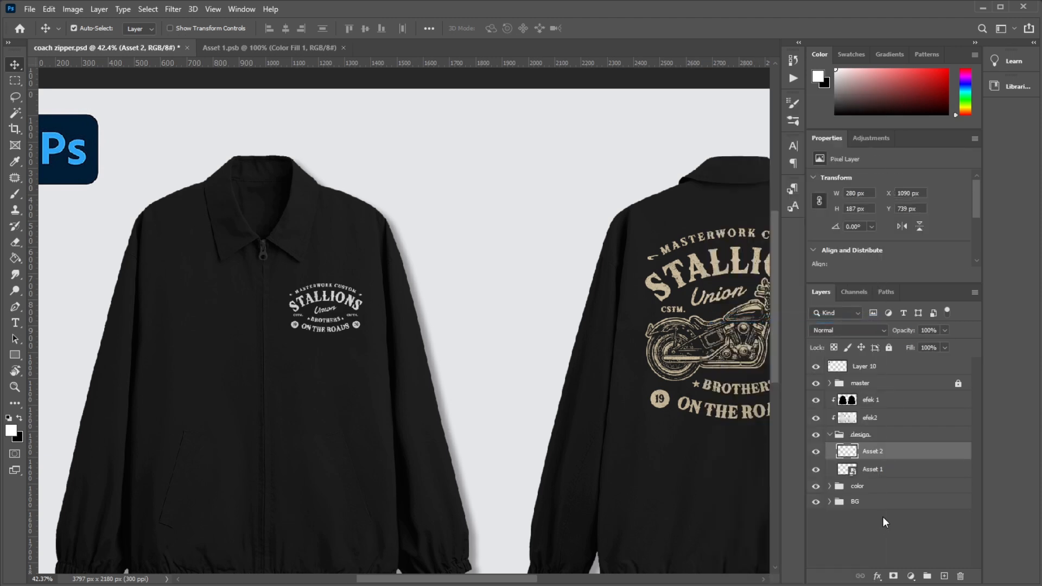
pyautogui.rightClick(877, 451)
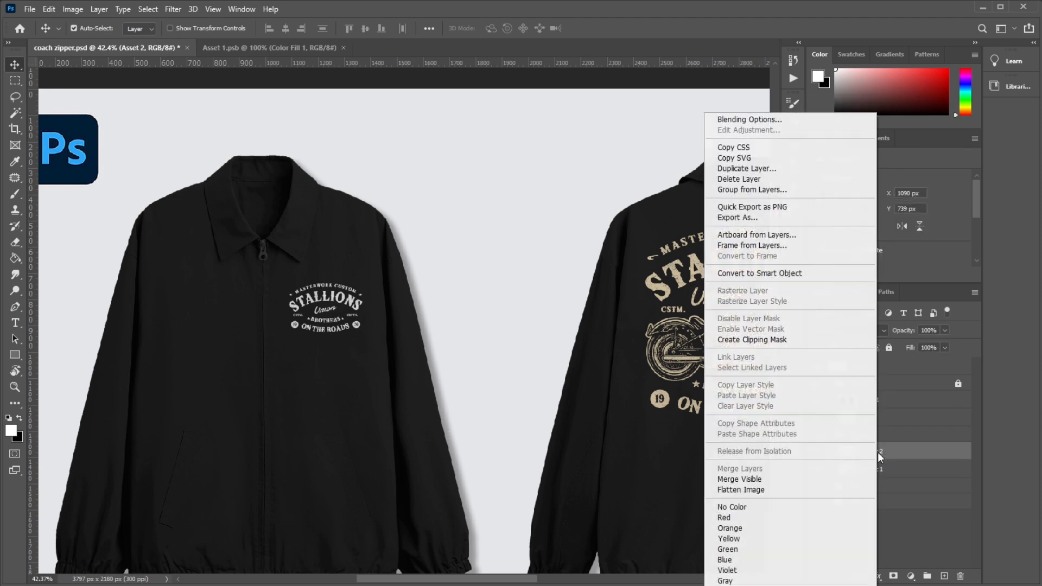
pyautogui.click(744, 274)
# Step: Open the contents of the Asset 2 smart object and add a white Solid Color fill layer masked to the artwork's pixels
pyautogui.doubleClick(843, 454)
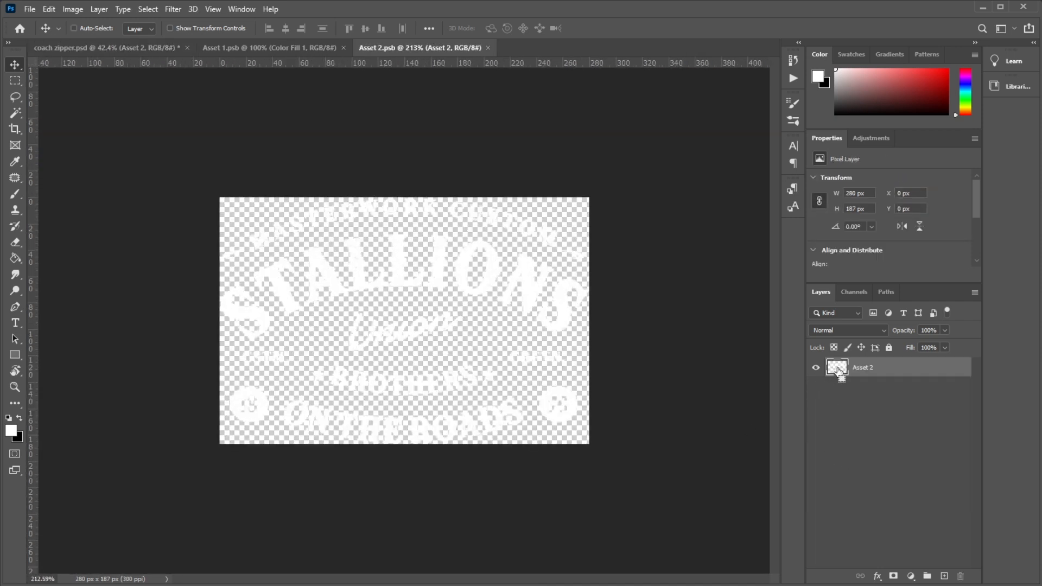
pyautogui.keyDown('ctrl'); pyautogui.click(837, 368); pyautogui.keyUp('ctrl')
pyautogui.click(911, 575)
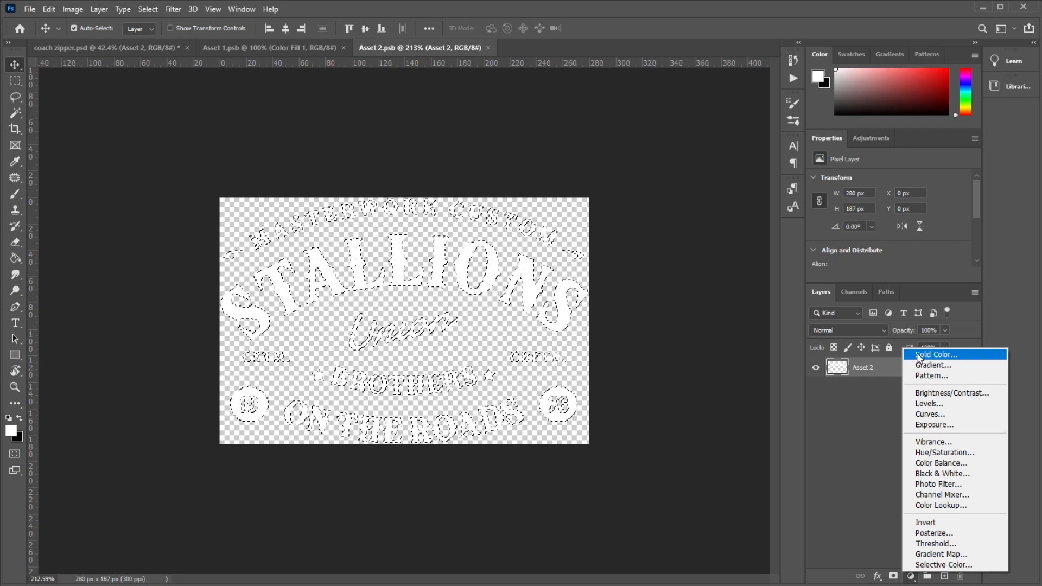
pyautogui.click(910, 356)
pyautogui.click(894, 367)
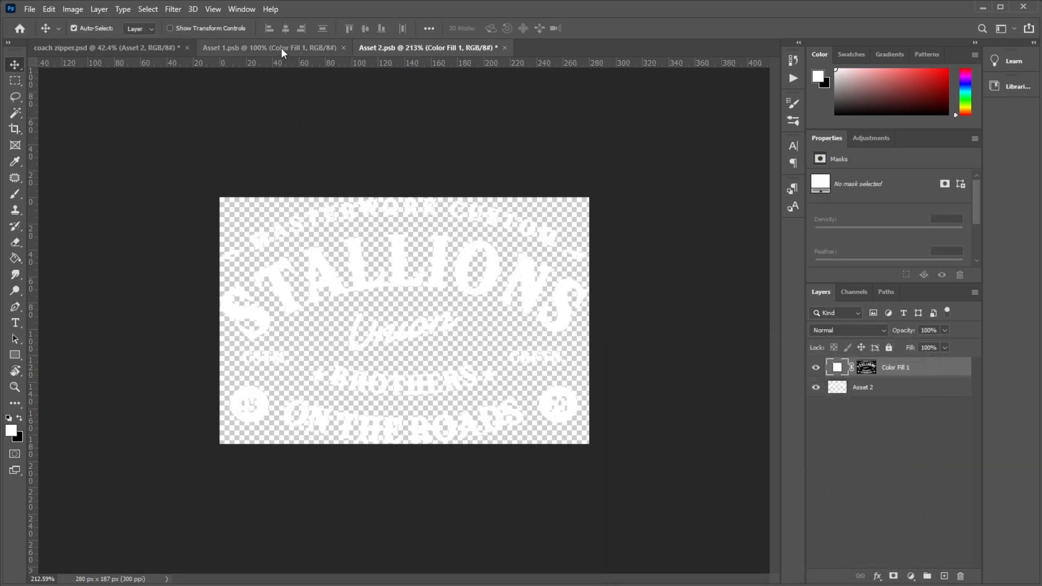
# Step: Copy the fill color #e3cea2 from Asset 1.psb and apply it to the Color Fill 1 layer in Asset 2.psb
pyautogui.click(281, 48)
pyautogui.doubleClick(838, 370)
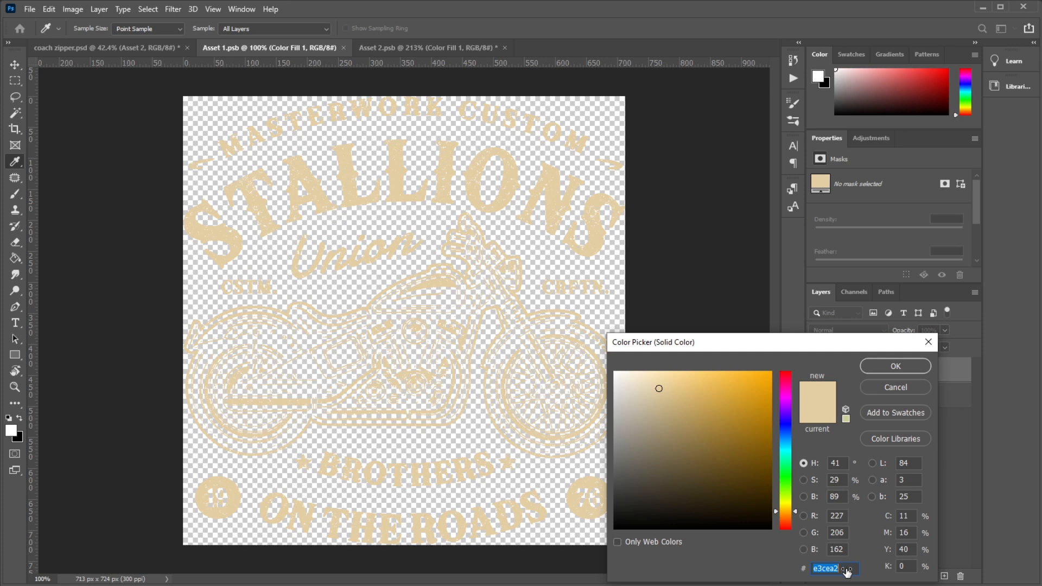
pyautogui.click(873, 369)
pyautogui.click(429, 47)
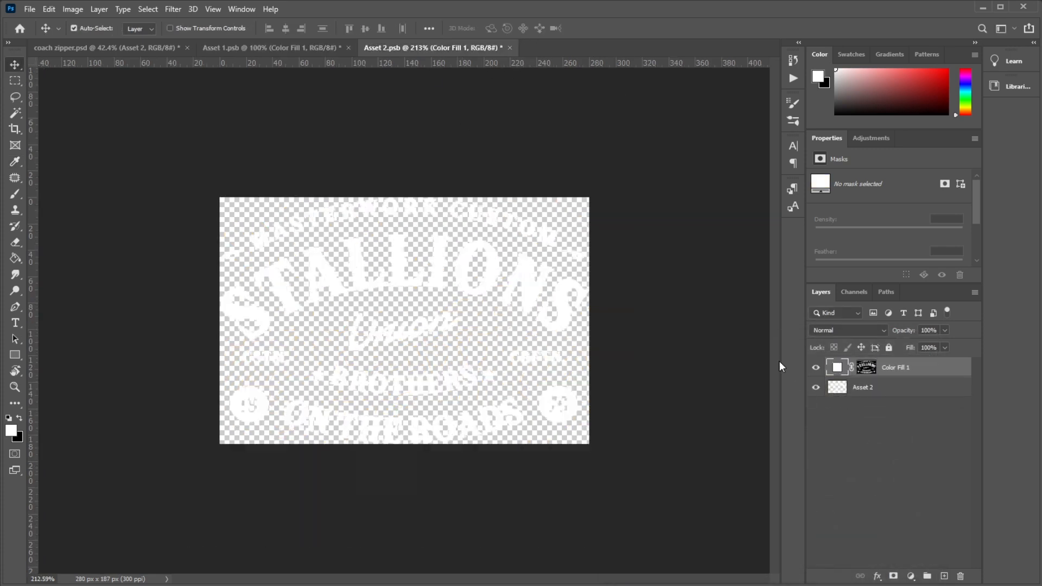
pyautogui.doubleClick(837, 367)
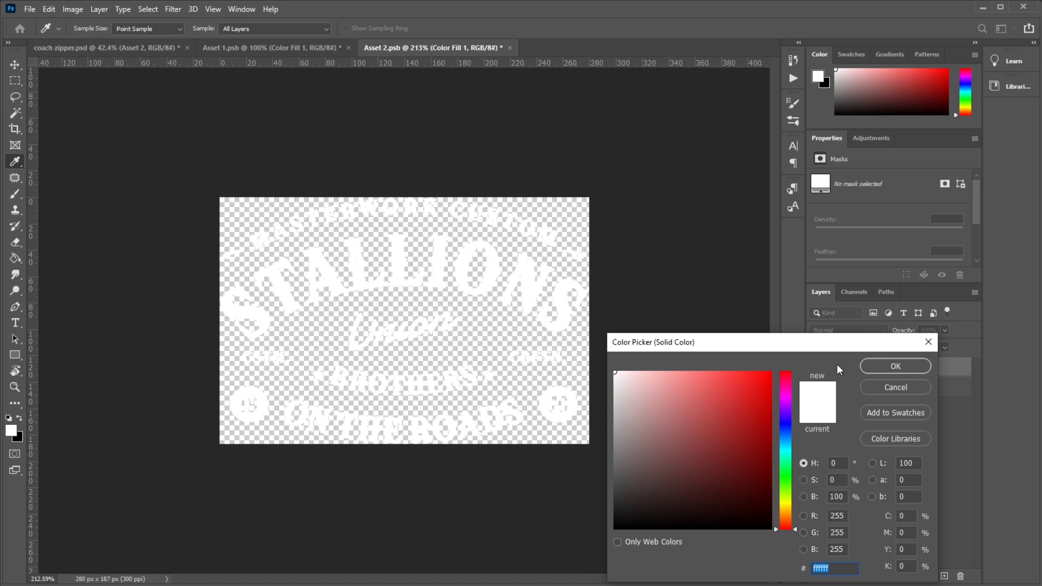
pyautogui.hotkey('ctrl', 'v')
pyautogui.click(890, 366)
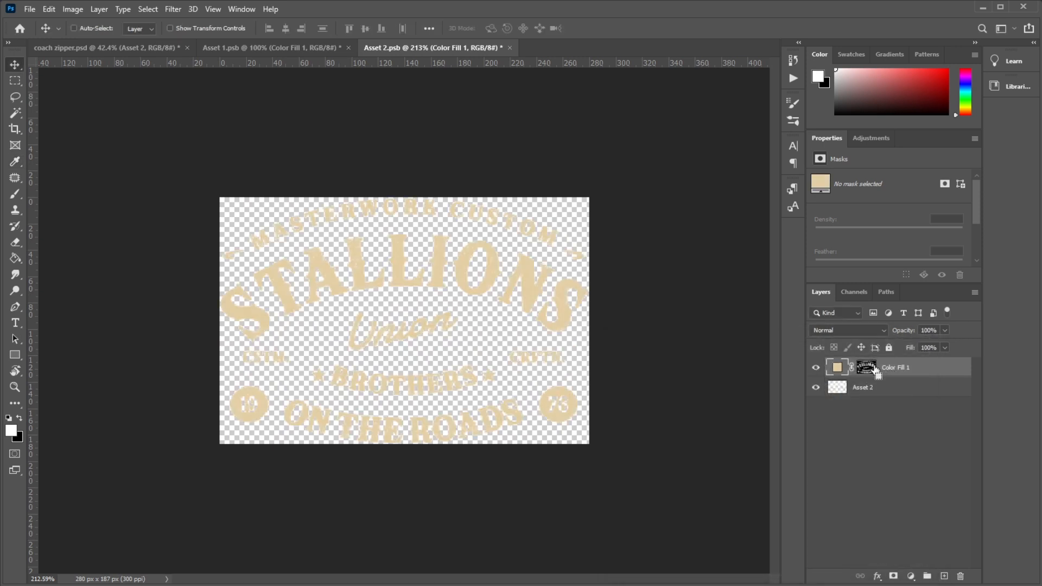
# Step: Save and close Asset 2.psb and Asset 1.psb, and save the coach zipper.psd mockup
pyautogui.hotkey('ctrl', 's')
pyautogui.click(505, 47)
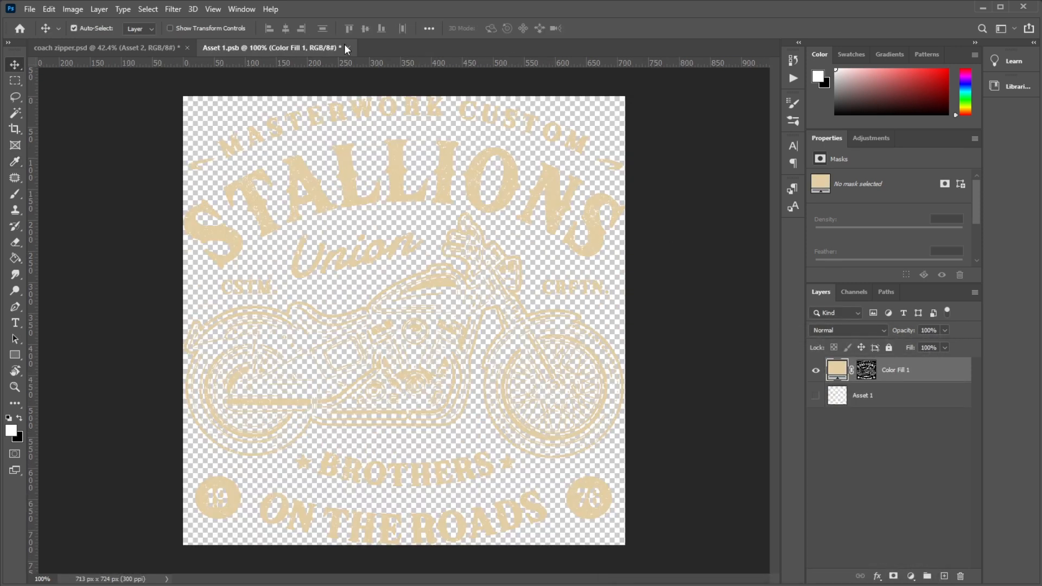
pyautogui.hotkey('ctrl', 's')
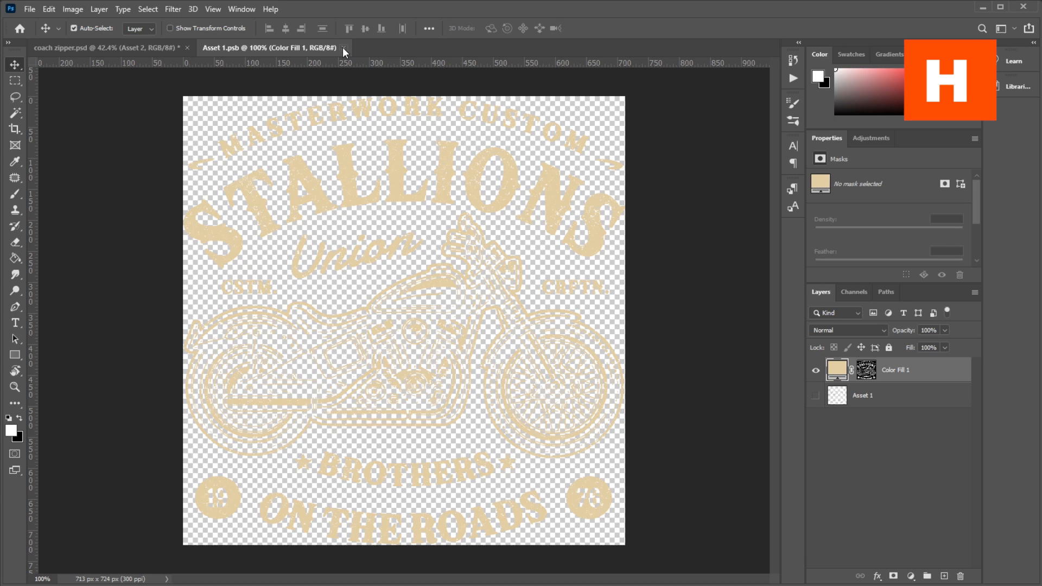
pyautogui.click(343, 48)
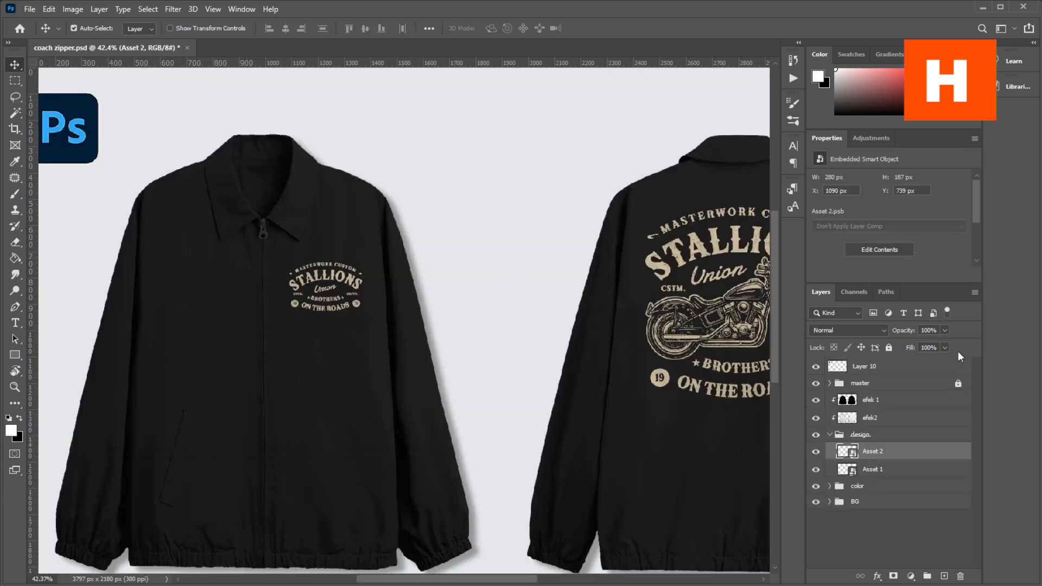
pyautogui.press('ctrl')
pyautogui.hotkey('ctrl', 's')
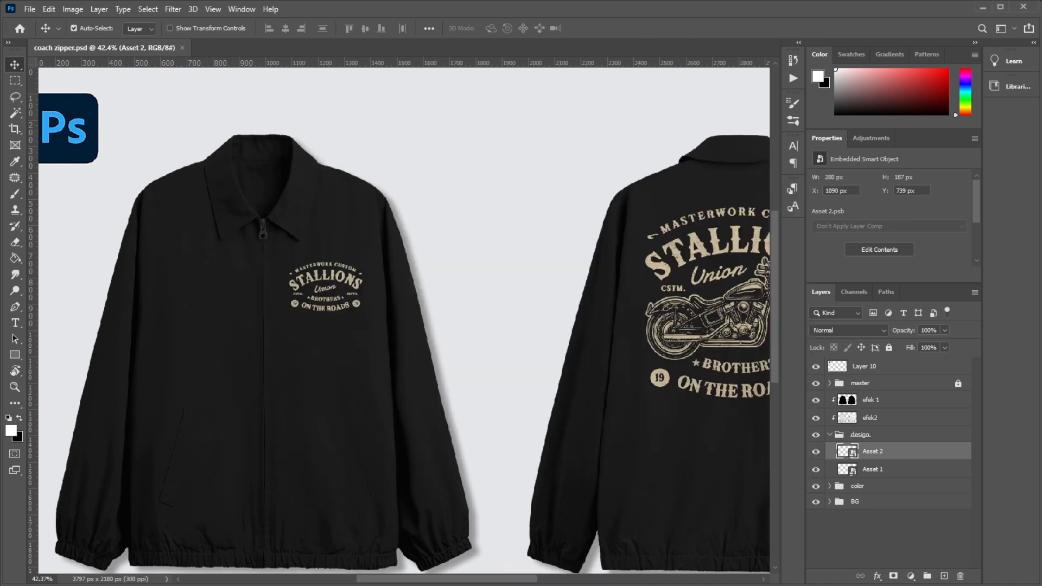
# Step: Duplicate the Asset 2 layer in the design group and rasterize the copy
pyautogui.click(890, 470)
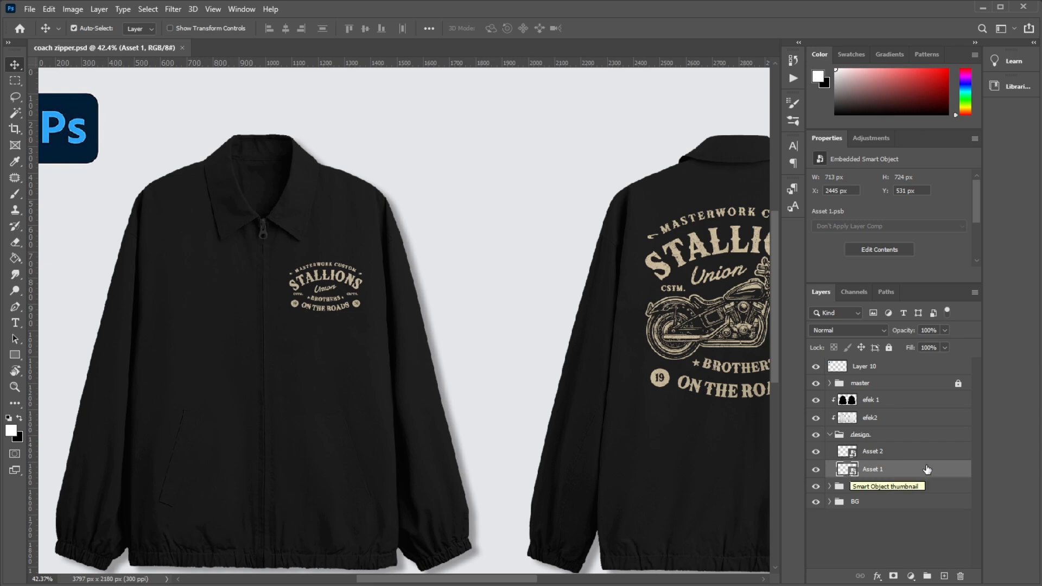
pyautogui.click(913, 454)
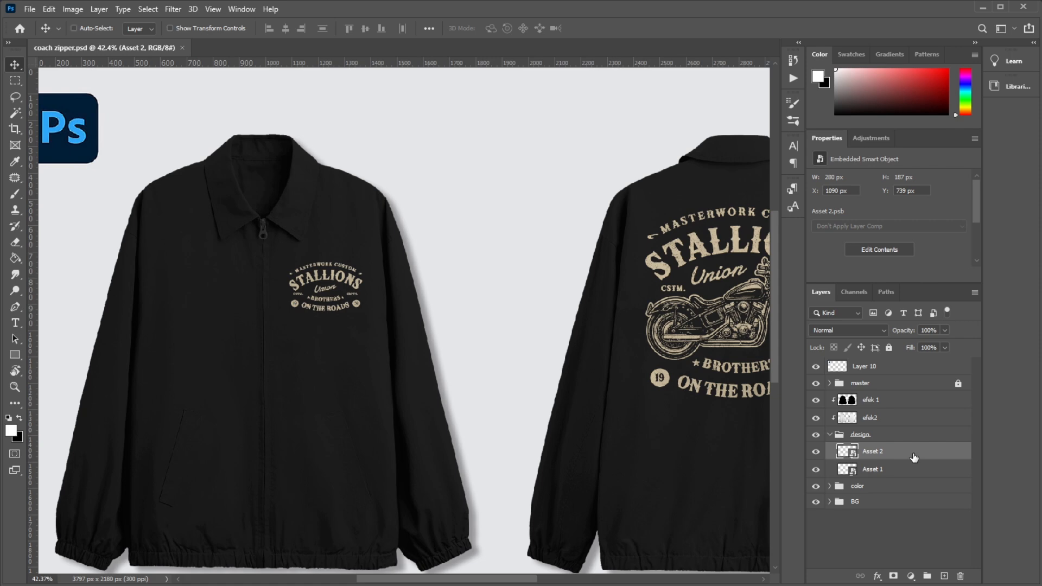
pyautogui.hotkey('ctrl', 'j')
pyautogui.rightClick(913, 454)
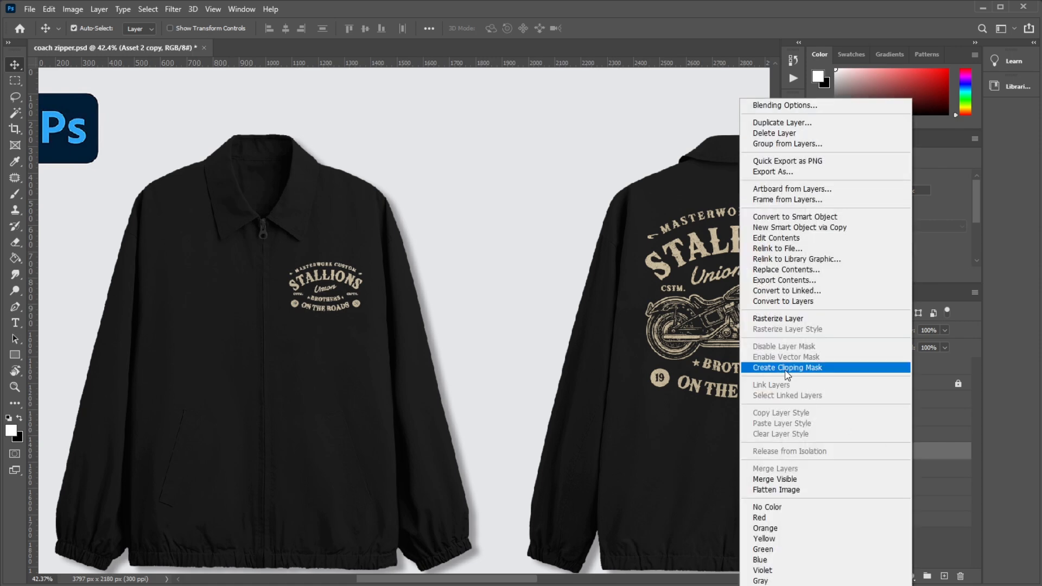
pyautogui.click(783, 319)
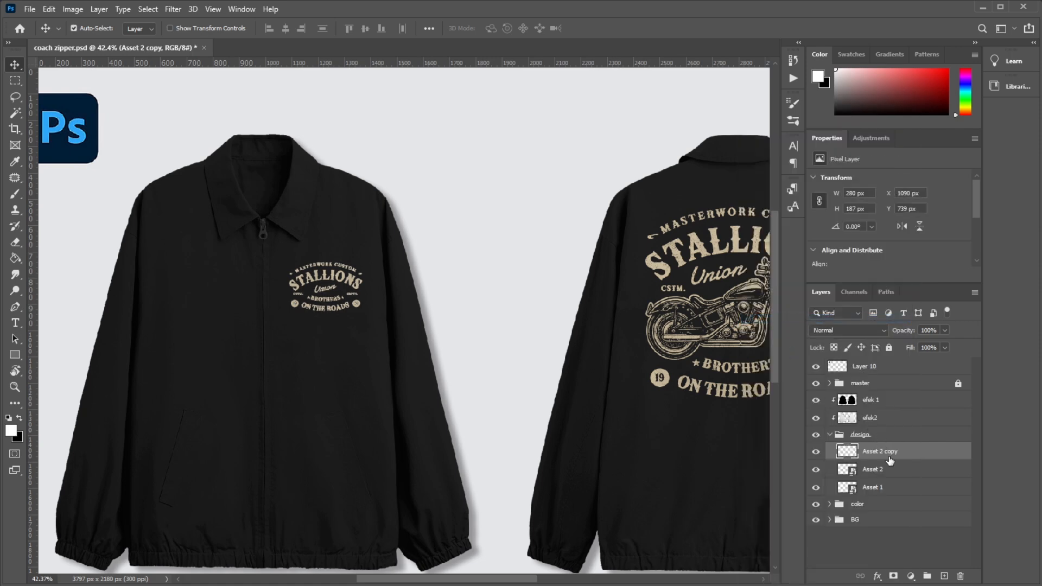
# Step: Move the Asset 2 copy artwork onto the sleeve opposite the chest logo on the front jacket
pyautogui.hotkey('ctrl', 't')
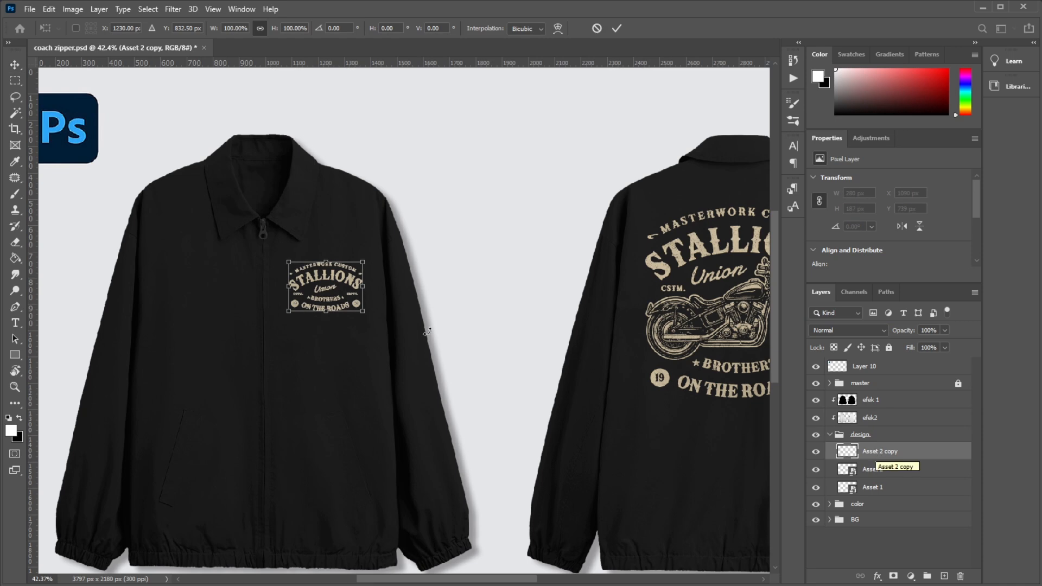
pyautogui.moveTo(340, 279); pyautogui.dragTo(124, 298)
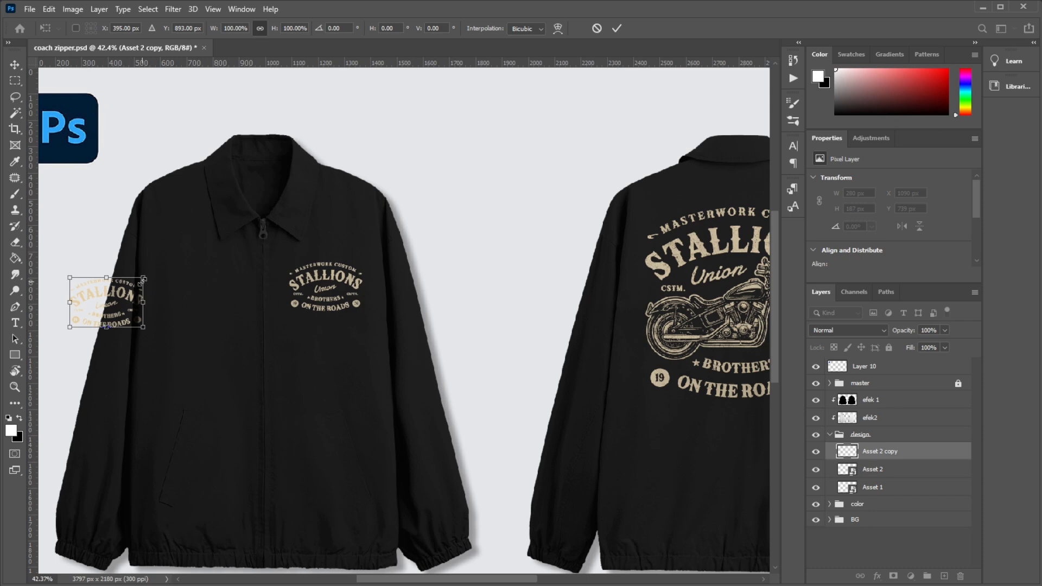
pyautogui.press('Return')
# Step: Convert the Asset 2 copy layer to a smart object and rotate it about 11.7° to follow the sleeve
pyautogui.rightClick(897, 454)
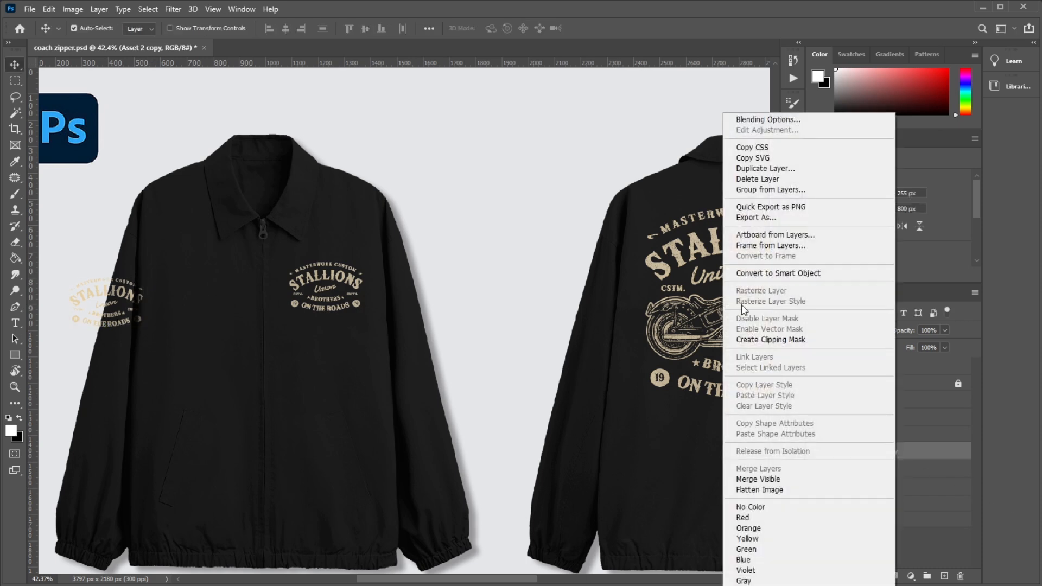
pyautogui.click(751, 272)
pyautogui.press('ctrl')
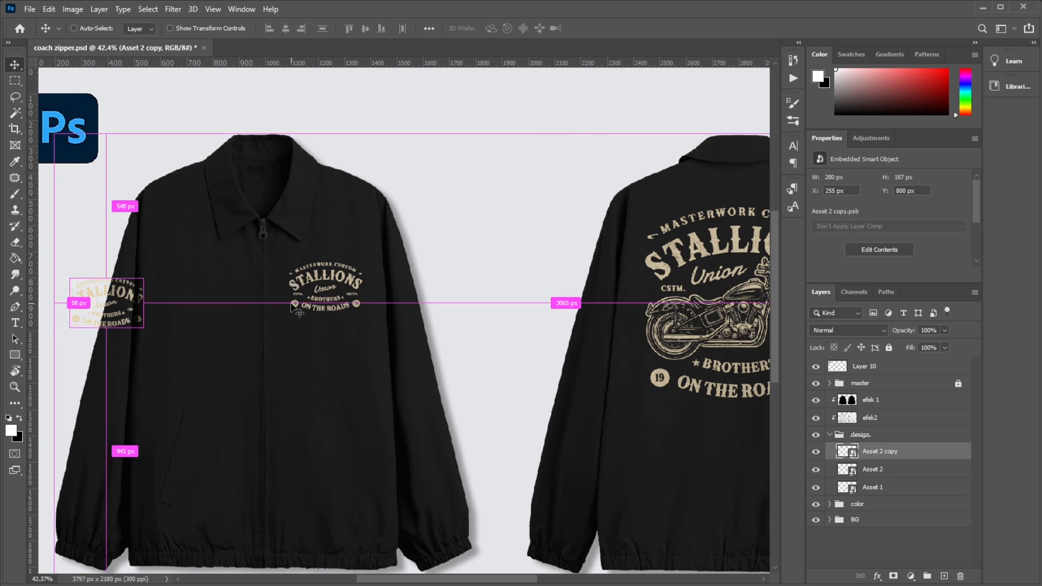
pyautogui.hotkey('ctrl', 't')
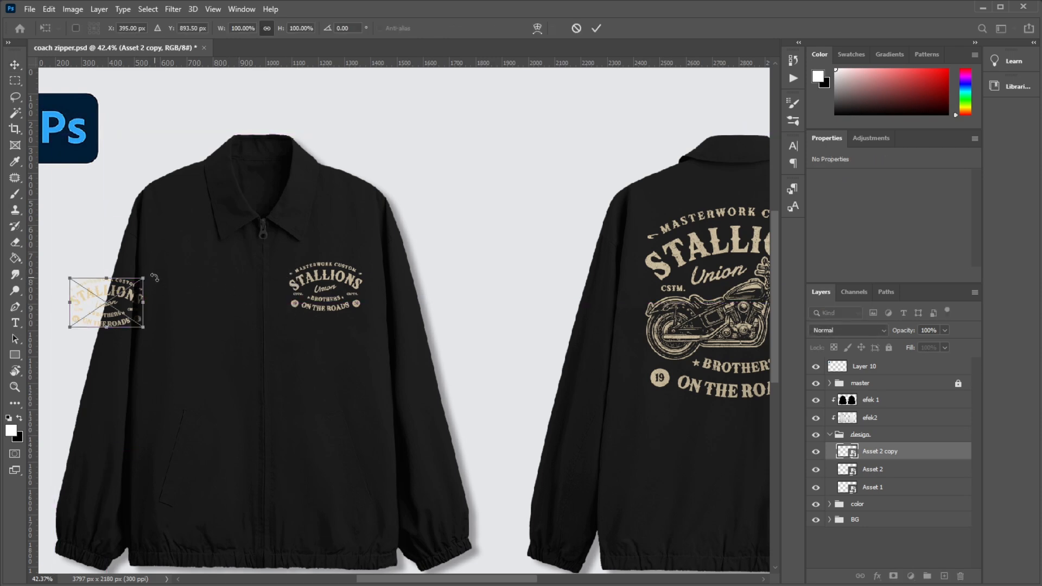
pyautogui.moveTo(152, 278); pyautogui.dragTo(110, 297)
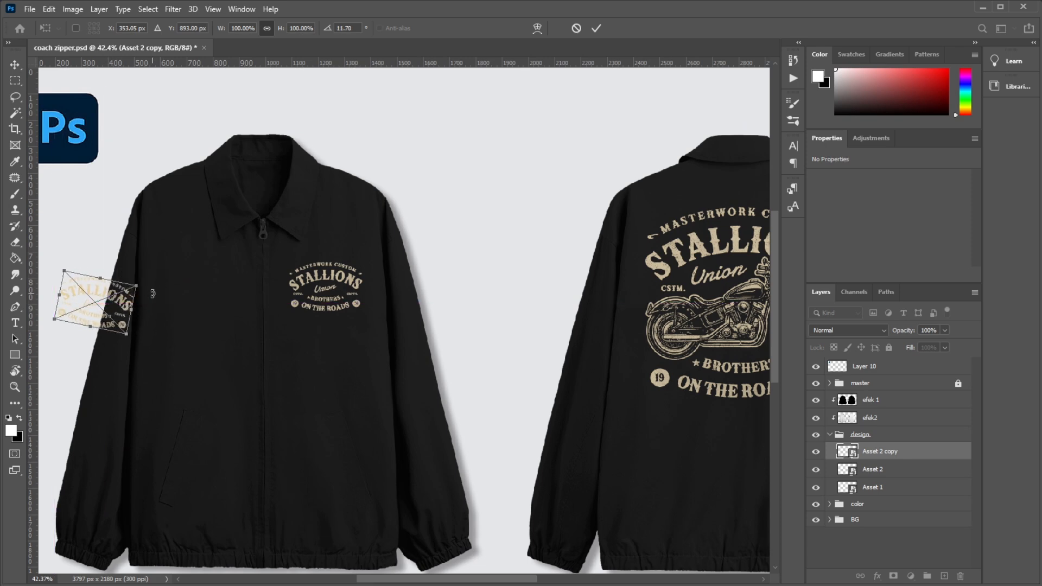
pyautogui.press('Return')
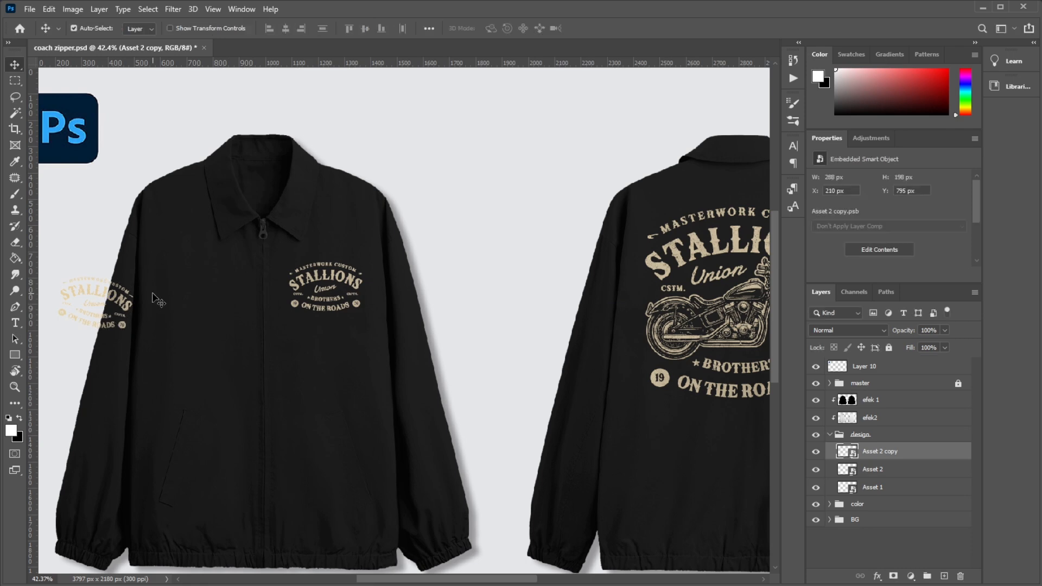
# Step: Mask the Asset 2 copy layer to the jacket silhouette using a selection loaded from the efek 1 layer
pyautogui.scroll(3, 111, 330)
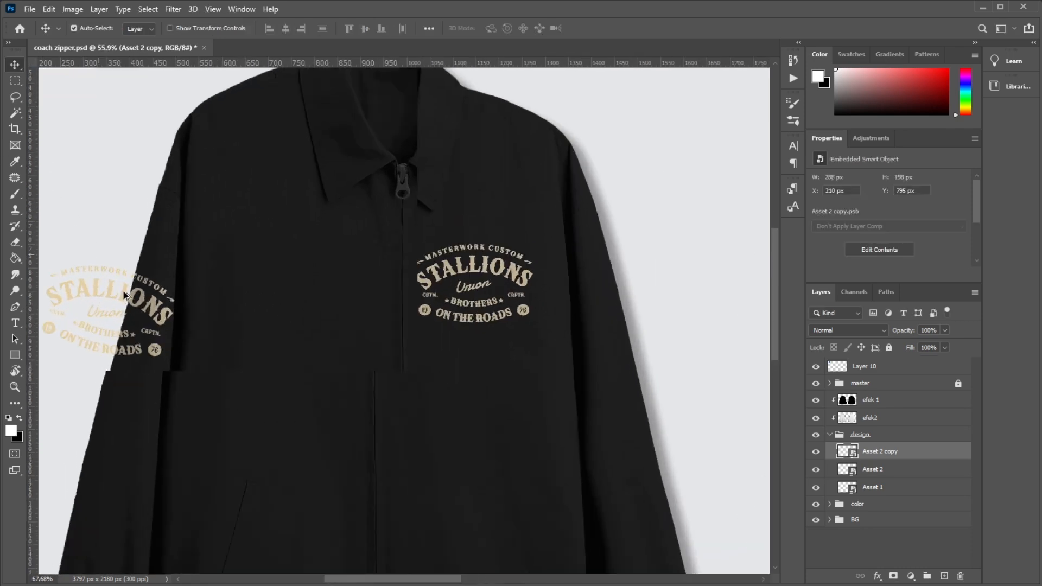
pyautogui.scroll(4, 140, 297)
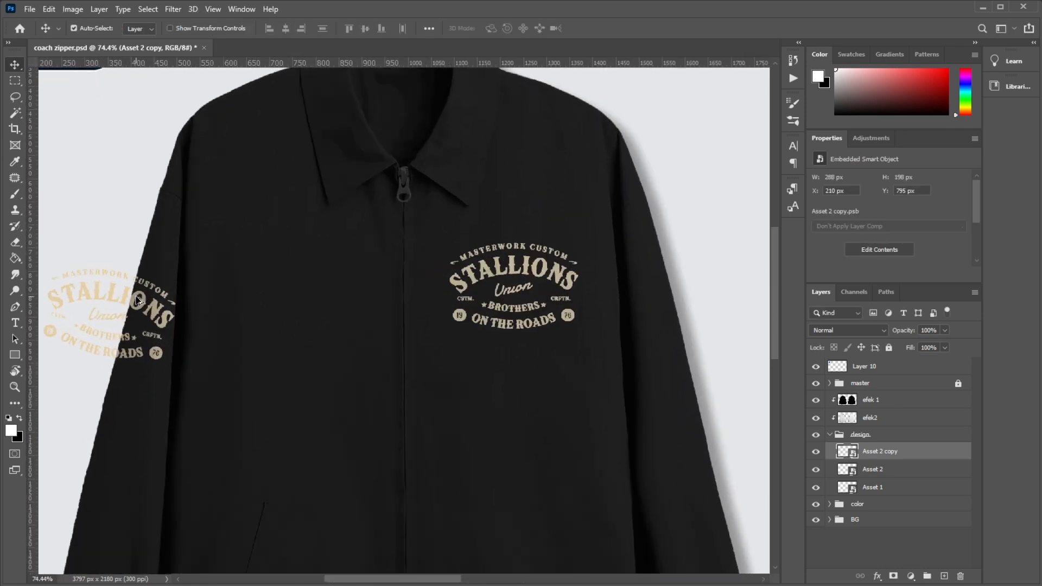
pyautogui.scroll(-5, 140, 298)
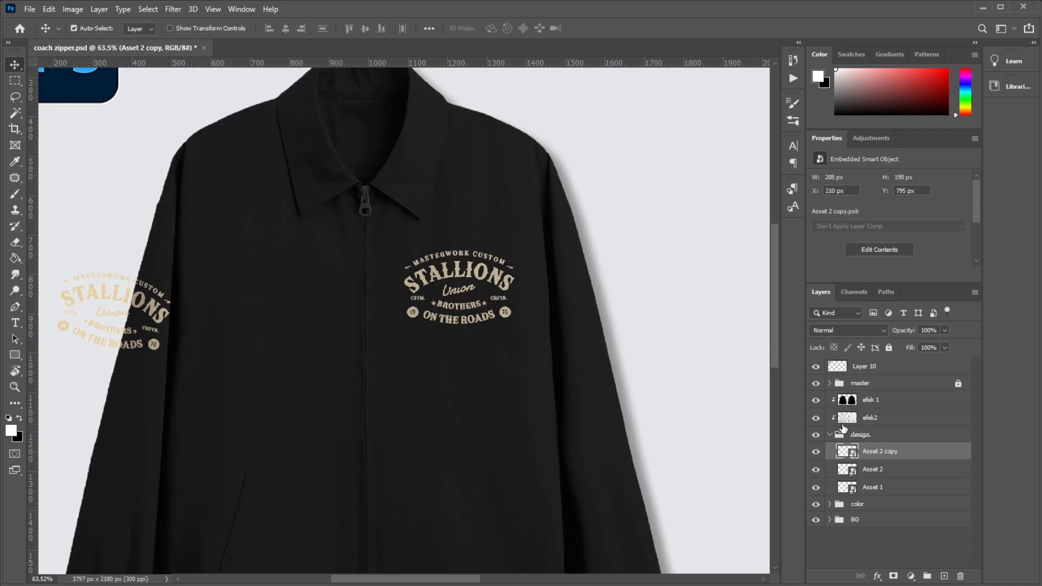
pyautogui.moveTo(847, 416); pyautogui.dragTo(852, 406)
pyautogui.keyDown('ctrl'); pyautogui.click(850, 404); pyautogui.keyUp('ctrl')
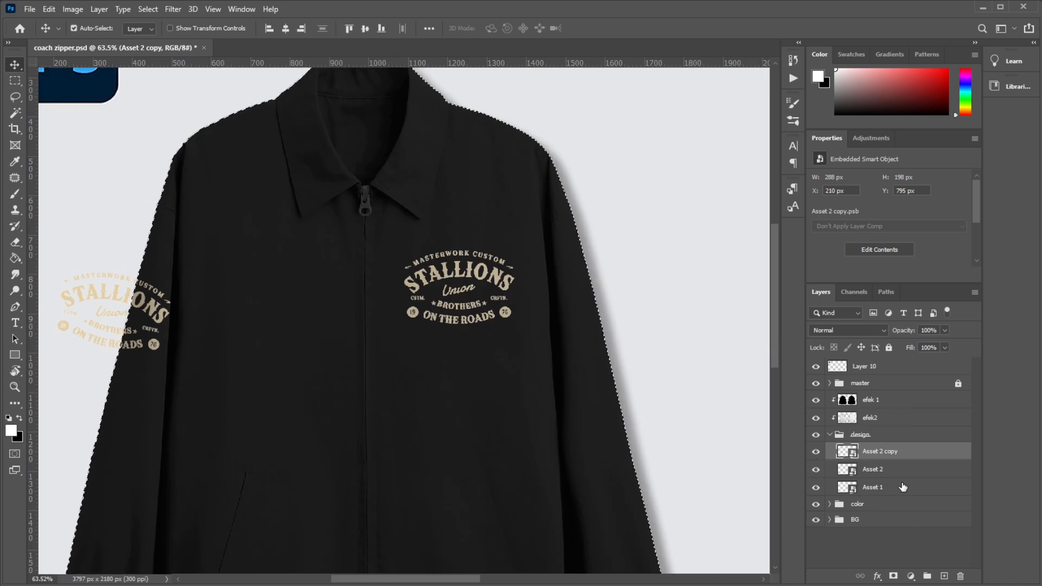
pyautogui.click(890, 579)
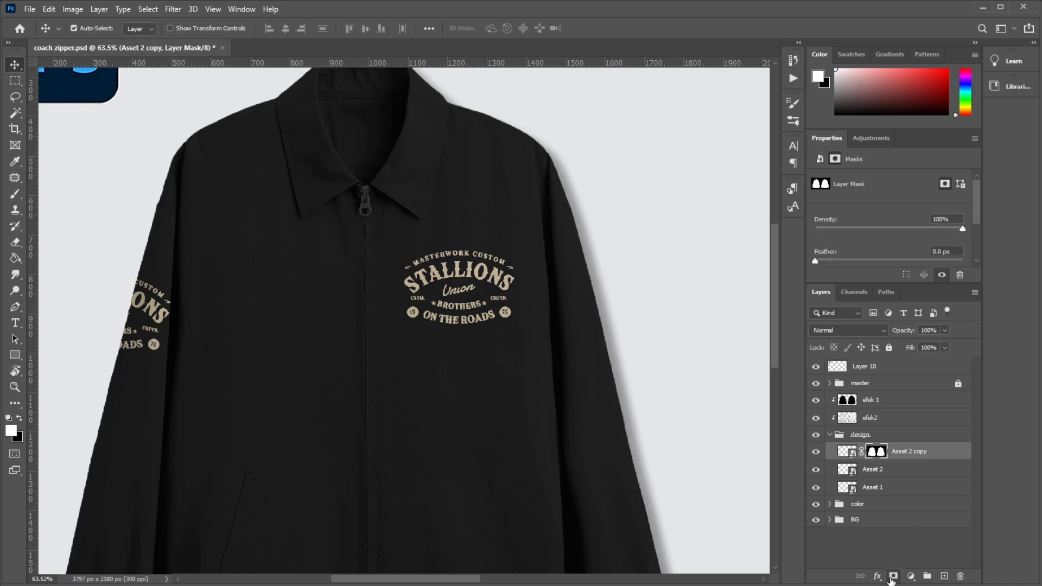
pyautogui.scroll(-3, 227, 286)
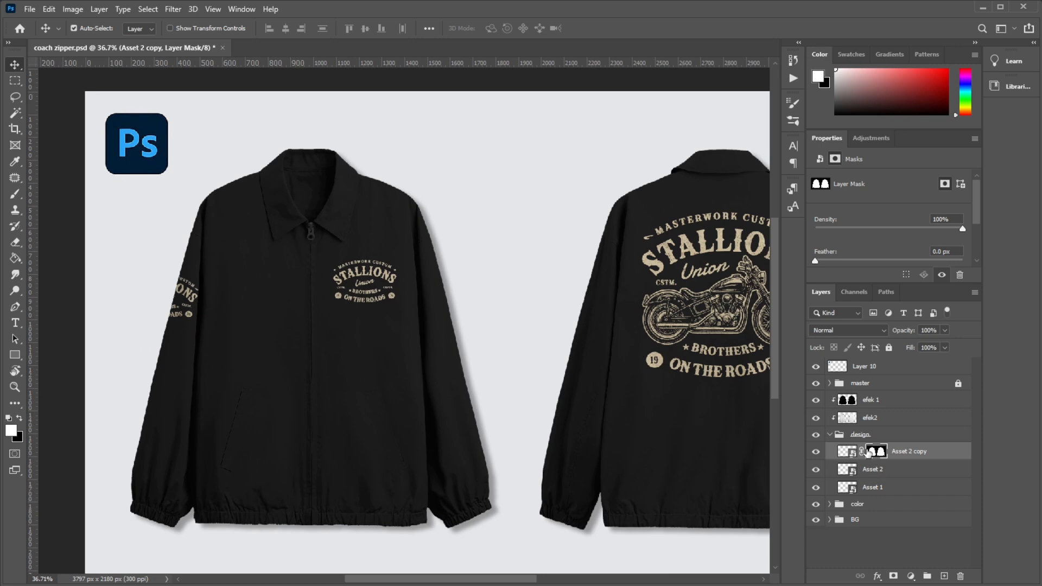
# Step: Delete the Asset 2 copy layer from the design group
pyautogui.press('Delete')
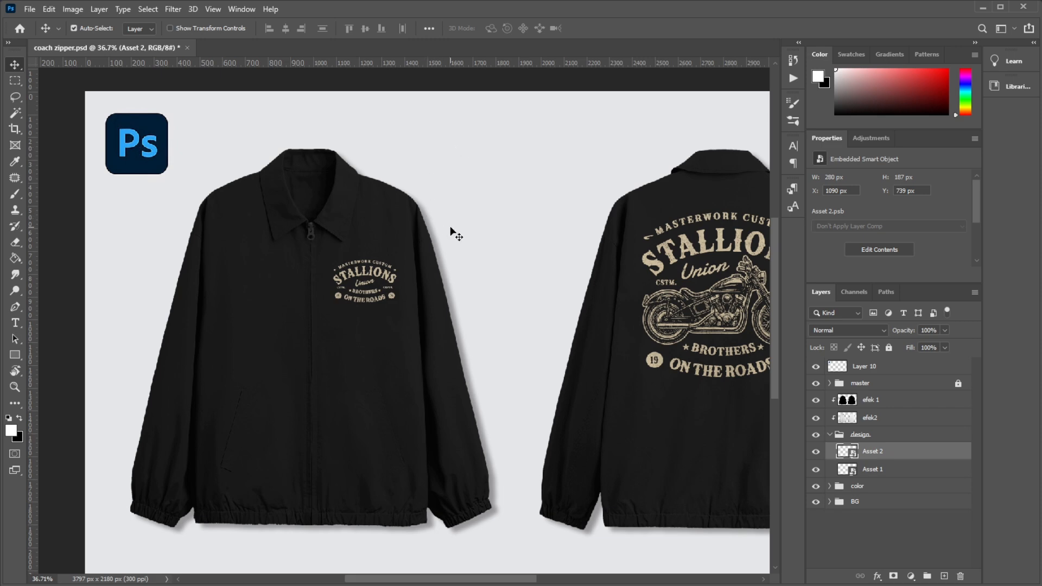
pyautogui.scroll(-1, 275, 244)
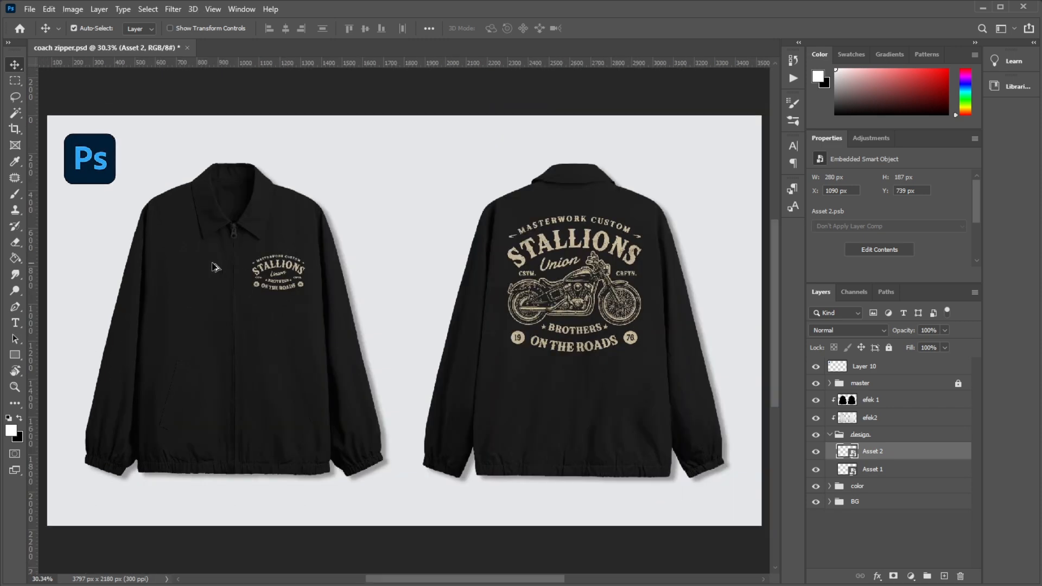
pyautogui.scroll(-2, 504, 356)
pyautogui.scroll(2, 395, 293)
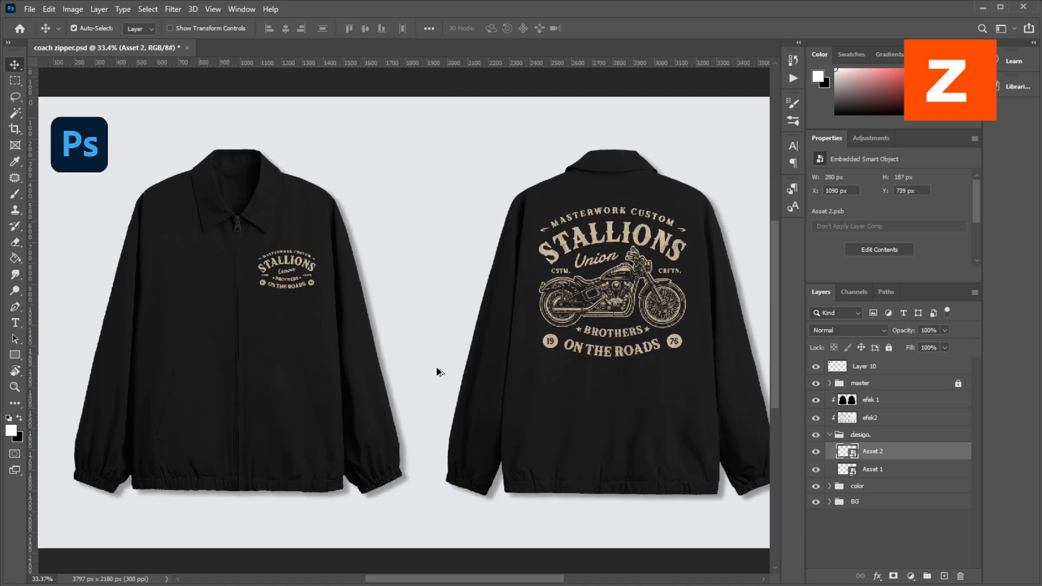
pyautogui.moveTo(295, 302); pyautogui.dragTo(347, 291)
pyautogui.scroll(1, 682, 479)
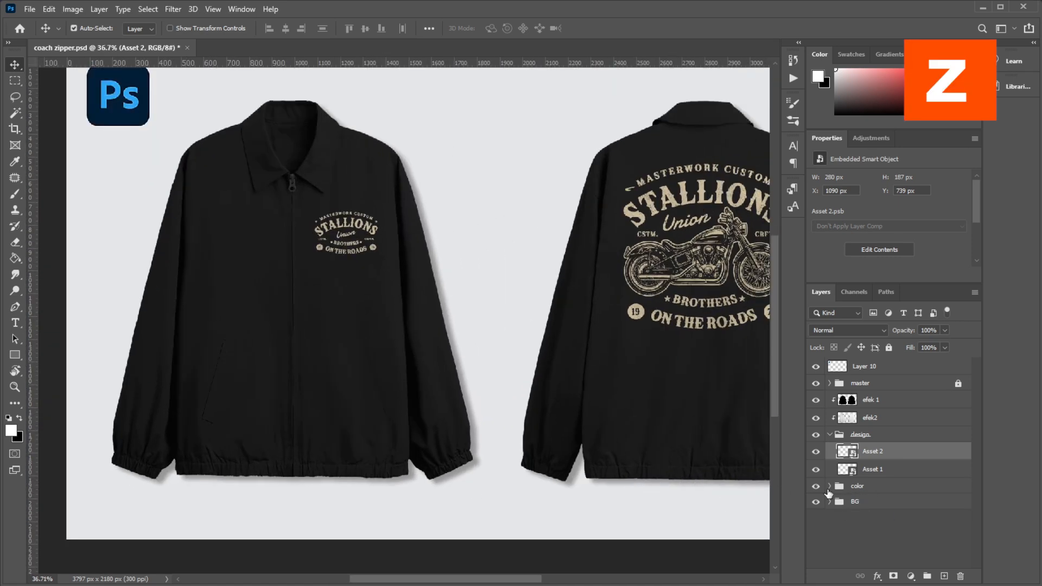
# Step: Expand the color group and try an olive green such as #2d3515 as the body layer's fill color
pyautogui.click(829, 486)
pyautogui.click(359, 308)
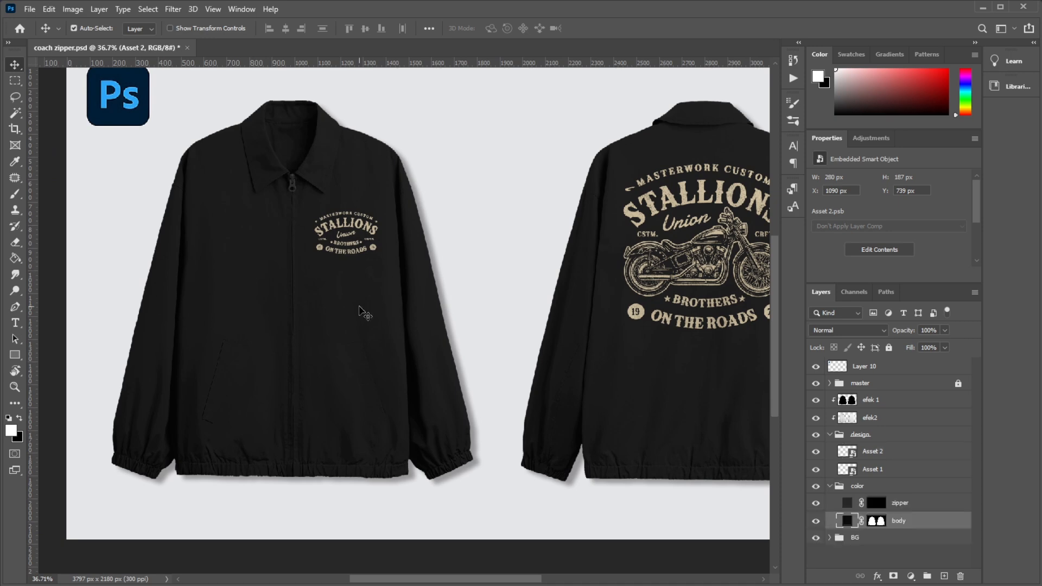
pyautogui.doubleClick(848, 522)
pyautogui.moveTo(619, 448)
pyautogui.mouseDown()
pyautogui.moveTo(660, 446)
pyautogui.moveTo(561, 388)
pyautogui.moveTo(749, 447)
pyautogui.moveTo(764, 491)
pyautogui.moveTo(760, 455)
pyautogui.moveTo(721, 481)
pyautogui.moveTo(720, 501)
pyautogui.moveTo(779, 492)
pyautogui.moveTo(780, 476)
pyautogui.moveTo(783, 496)
pyautogui.mouseUp()
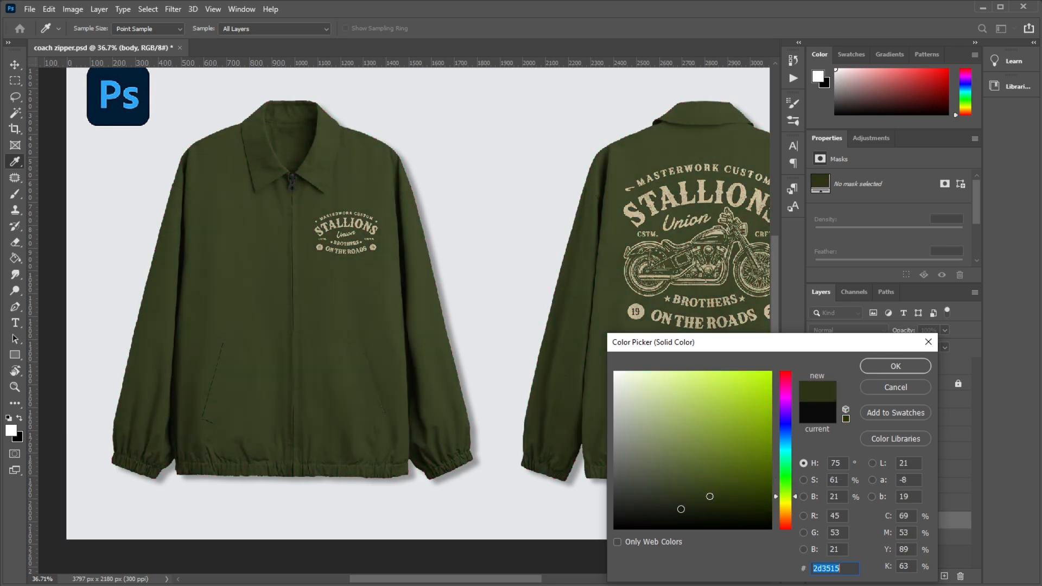
pyautogui.click(698, 514)
# Step: Try the navy blue #07142b as the body layer's fill color
pyautogui.moveTo(788, 463)
pyautogui.mouseDown()
pyautogui.moveTo(785, 412)
pyautogui.moveTo(786, 444)
pyautogui.moveTo(786, 431)
pyautogui.mouseUp()
pyautogui.click(705, 477)
pyautogui.click(716, 504)
pyautogui.click(745, 503)
pyautogui.click(786, 437)
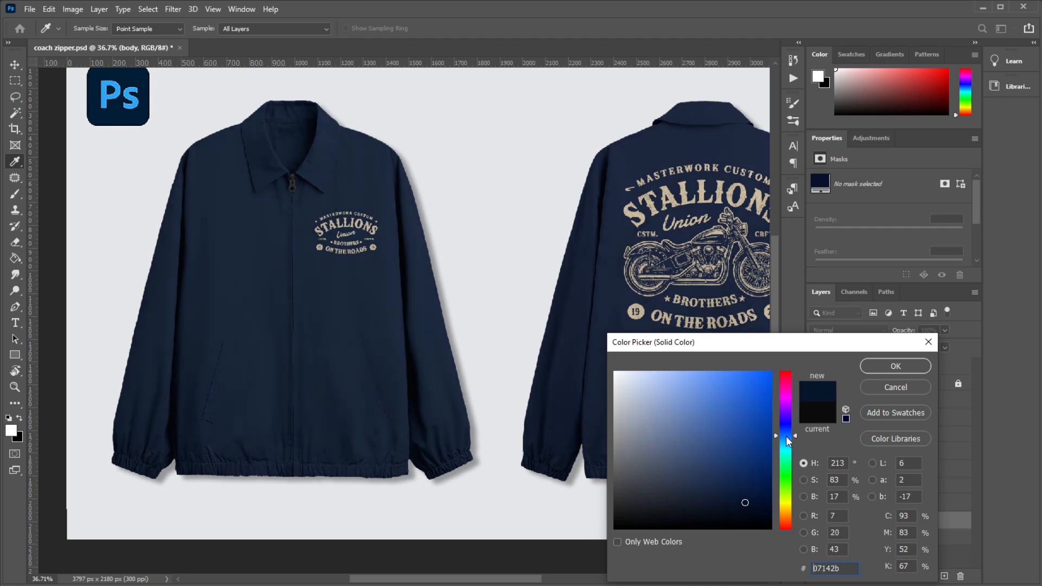
# Step: Set the body layer's fill color to the dark green #171f10
pyautogui.moveTo(728, 505)
pyautogui.mouseDown()
pyautogui.moveTo(690, 510)
pyautogui.moveTo(632, 493)
pyautogui.moveTo(635, 458)
pyautogui.moveTo(694, 495)
pyautogui.moveTo(730, 488)
pyautogui.moveTo(723, 505)
pyautogui.moveTo(705, 509)
pyautogui.moveTo(702, 481)
pyautogui.moveTo(707, 507)
pyautogui.moveTo(721, 498)
pyautogui.moveTo(700, 515)
pyautogui.moveTo(690, 509)
pyautogui.mouseUp()
pyautogui.click(785, 490)
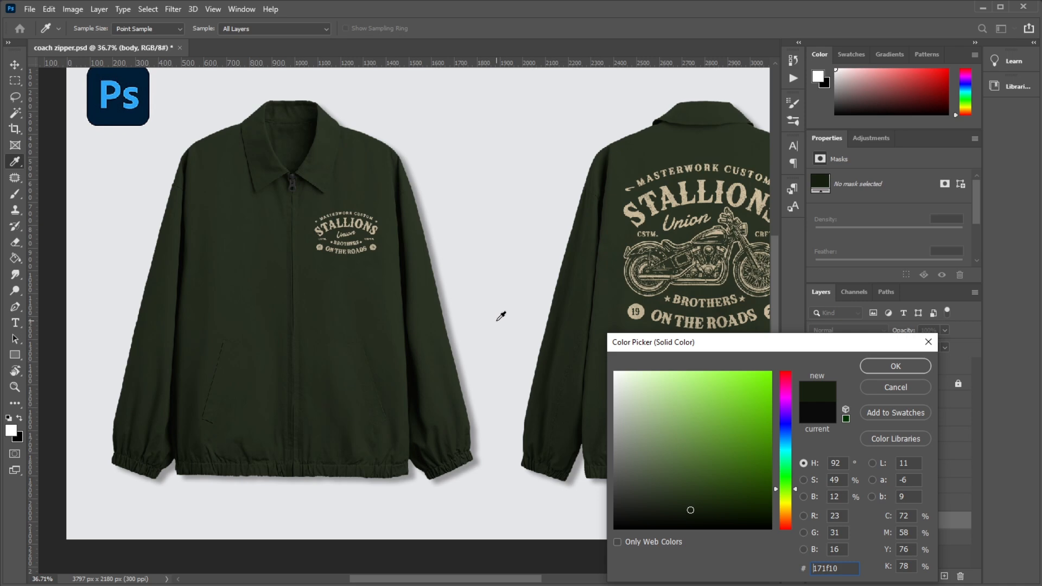
pyautogui.click(866, 367)
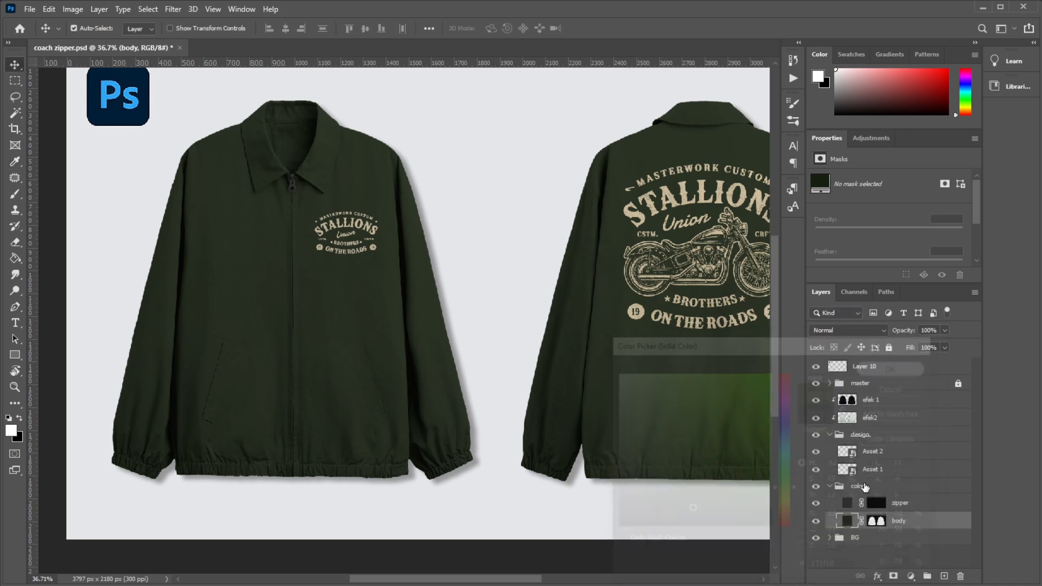
# Step: Change the body layer's fill color to the dark greenish gray #222520
pyautogui.doubleClick(847, 521)
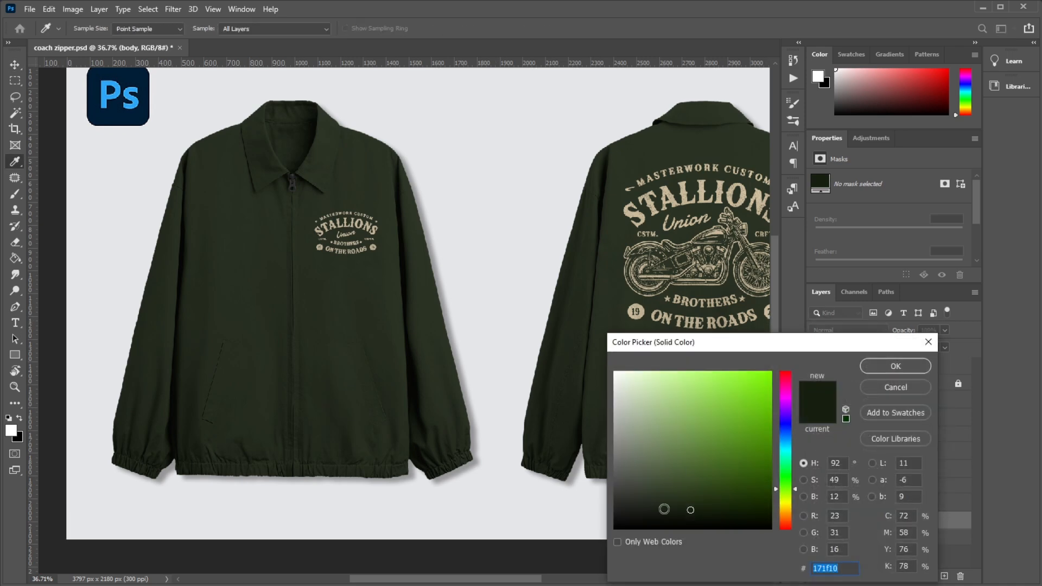
pyautogui.write('75935b3f3f3f')
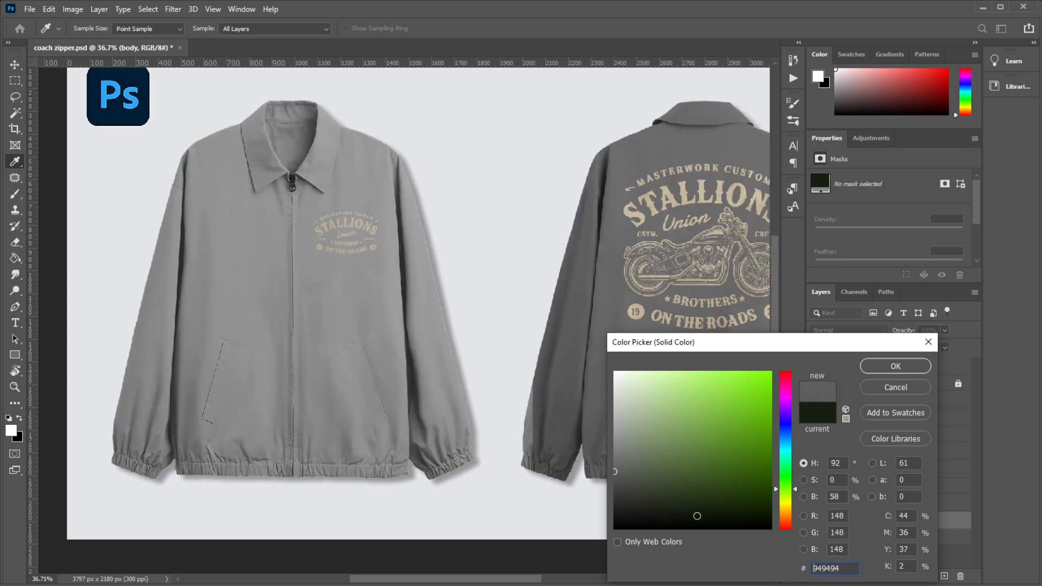
pyautogui.click(637, 506)
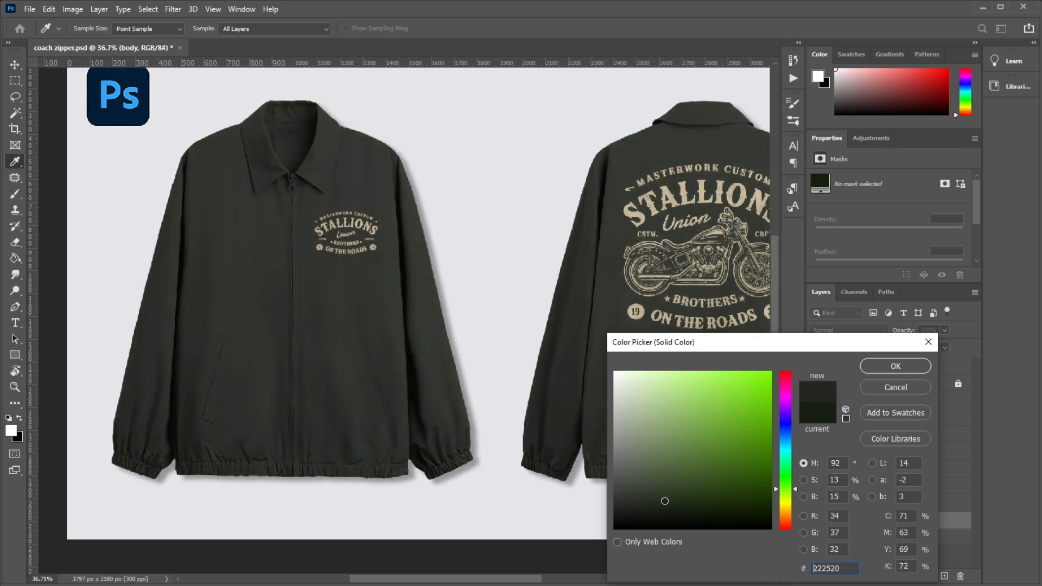
pyautogui.click(900, 368)
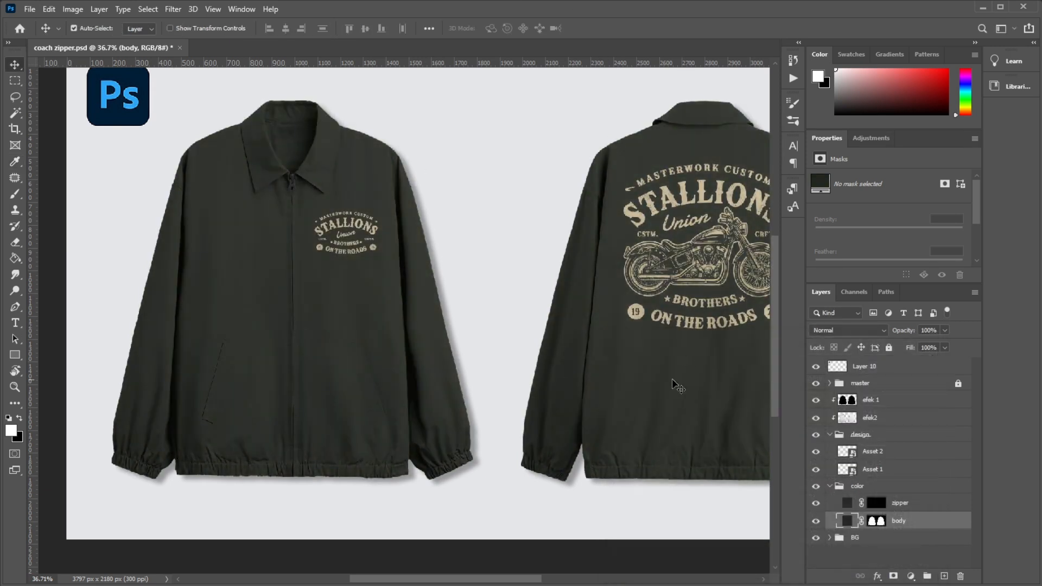
# Step: Recolor the zipper layer's fill to the neutral gray #535353
pyautogui.press('v')
pyautogui.scroll(5, 245, 180)
pyautogui.scroll(-4, 312, 176)
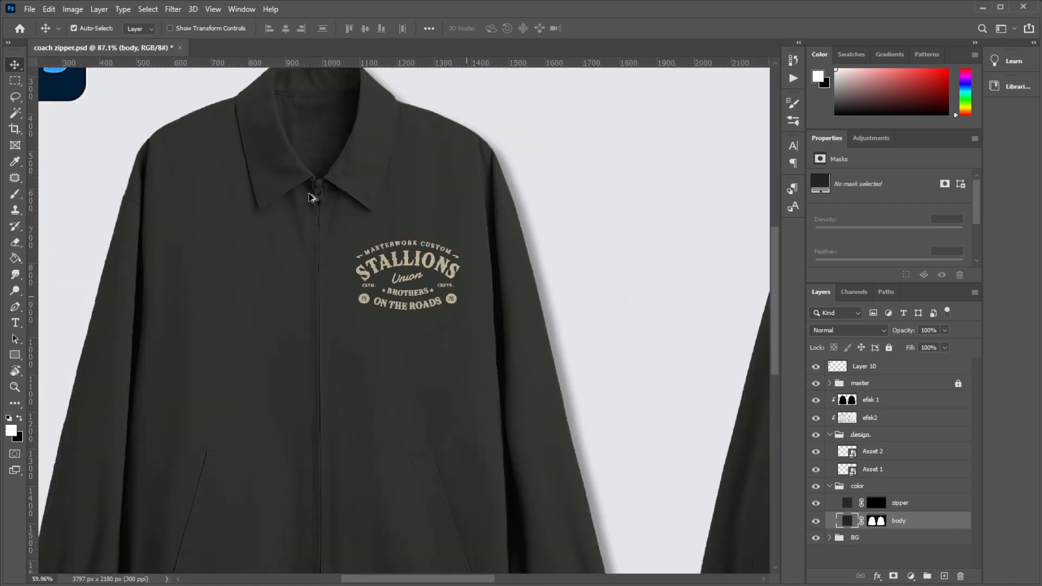
pyautogui.scroll(2, 310, 174)
pyautogui.scroll(3, 312, 175)
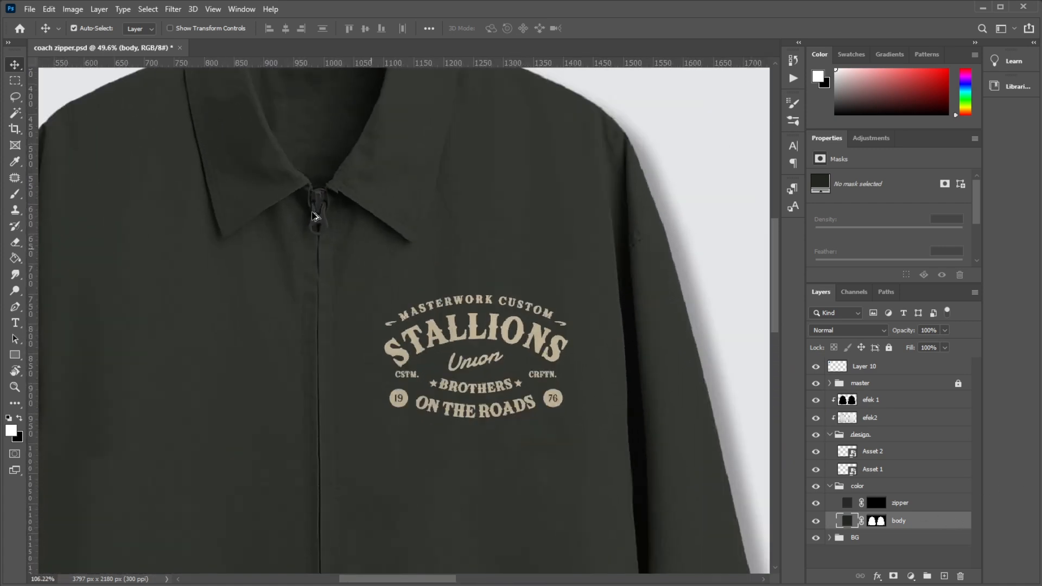
pyautogui.scroll(-2, 311, 174)
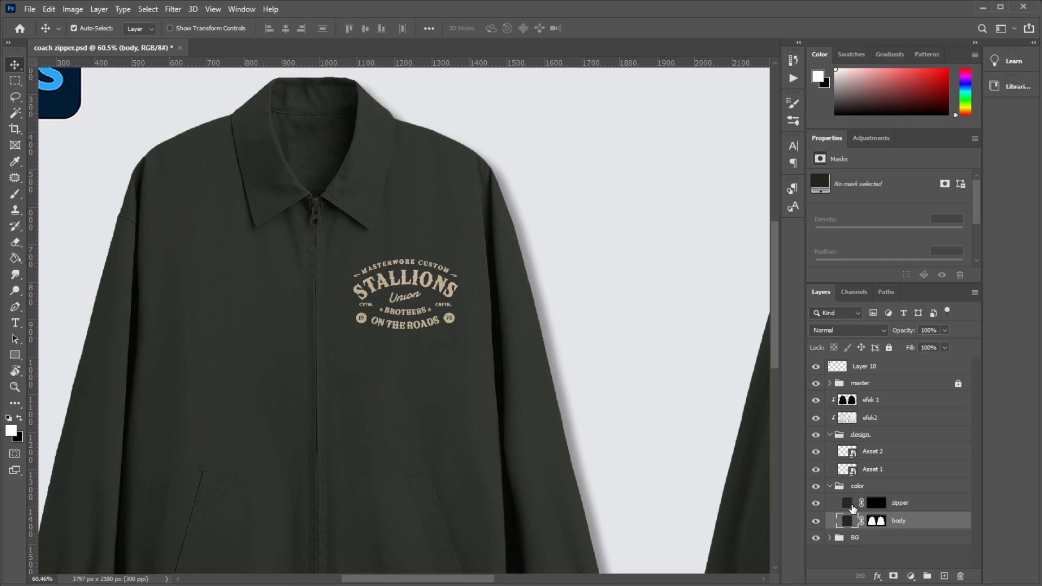
pyautogui.doubleClick(850, 505)
pyautogui.moveTo(646, 398)
pyautogui.mouseDown()
pyautogui.moveTo(615, 521)
pyautogui.moveTo(751, 435)
pyautogui.moveTo(735, 395)
pyautogui.moveTo(686, 374)
pyautogui.mouseUp()
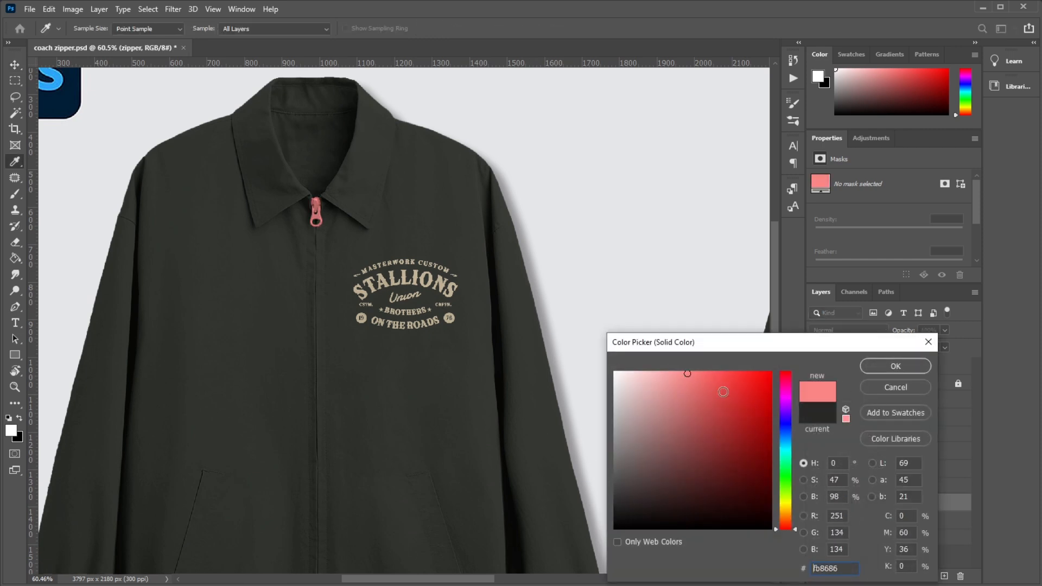
pyautogui.click(764, 409)
pyautogui.click(740, 406)
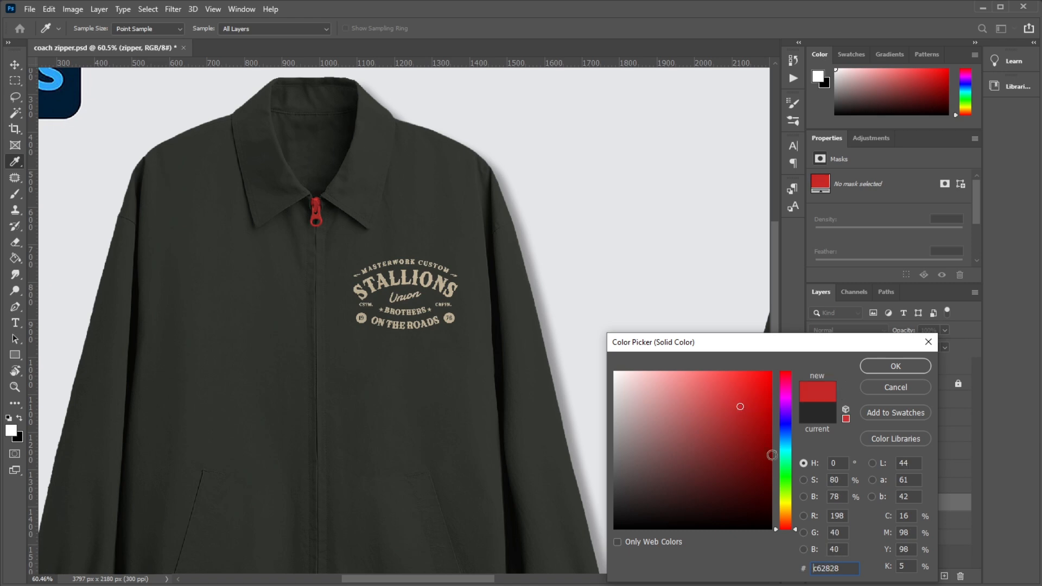
pyautogui.click(785, 508)
pyautogui.moveTo(757, 517)
pyautogui.mouseDown()
pyautogui.moveTo(698, 496)
pyautogui.moveTo(663, 520)
pyautogui.moveTo(667, 497)
pyautogui.moveTo(619, 391)
pyautogui.moveTo(626, 486)
pyautogui.moveTo(602, 461)
pyautogui.moveTo(601, 554)
pyautogui.moveTo(617, 481)
pyautogui.moveTo(615, 493)
pyautogui.moveTo(607, 482)
pyautogui.moveTo(600, 491)
pyautogui.moveTo(600, 478)
pyautogui.mouseUp()
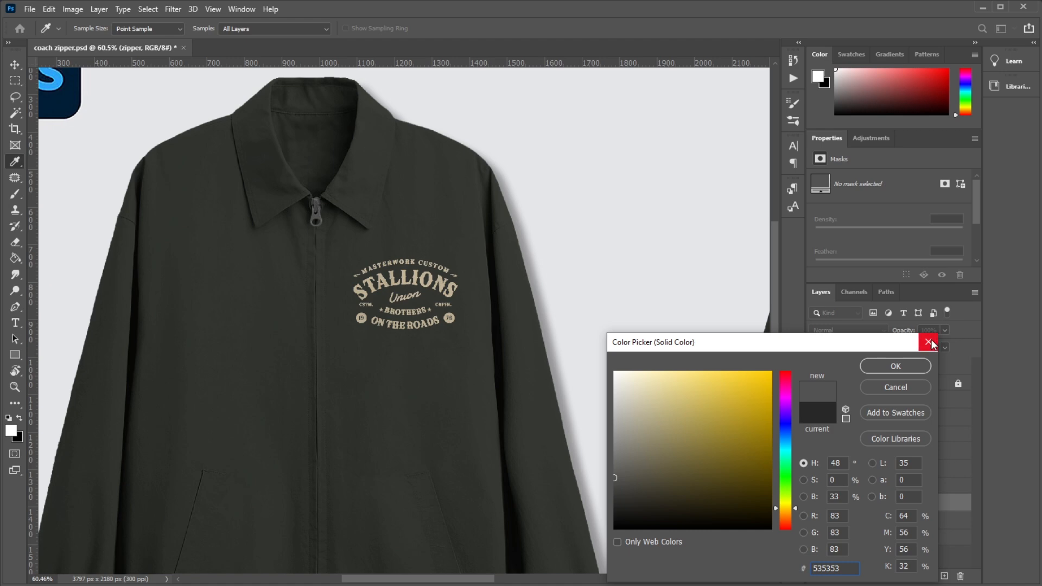
pyautogui.click(893, 365)
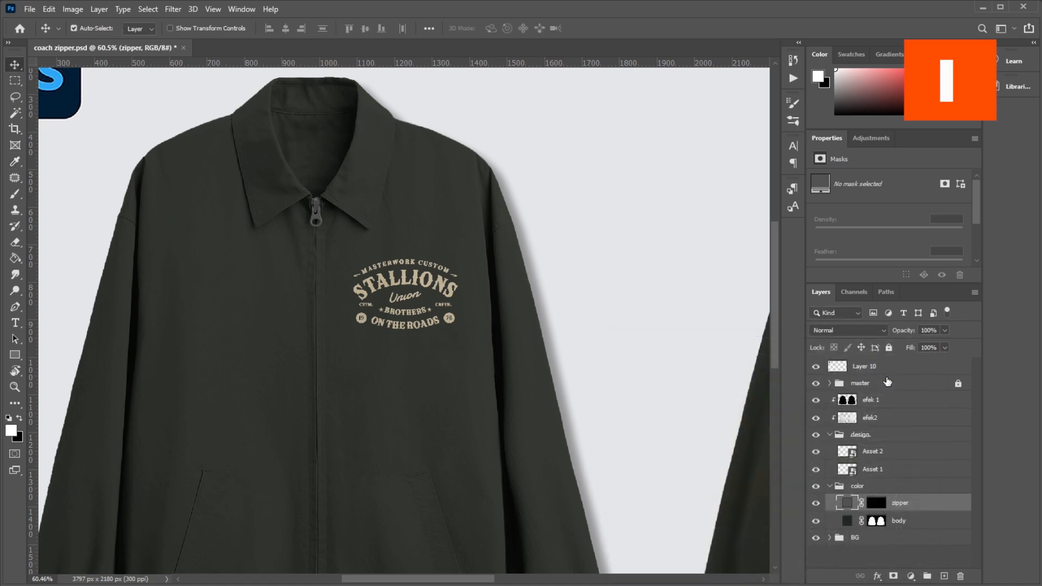
# Step: Expand the BG group and toggle Layer 9 off and on to check the jacket's drop shadow
pyautogui.click(828, 538)
pyautogui.scroll(-1, 881, 534)
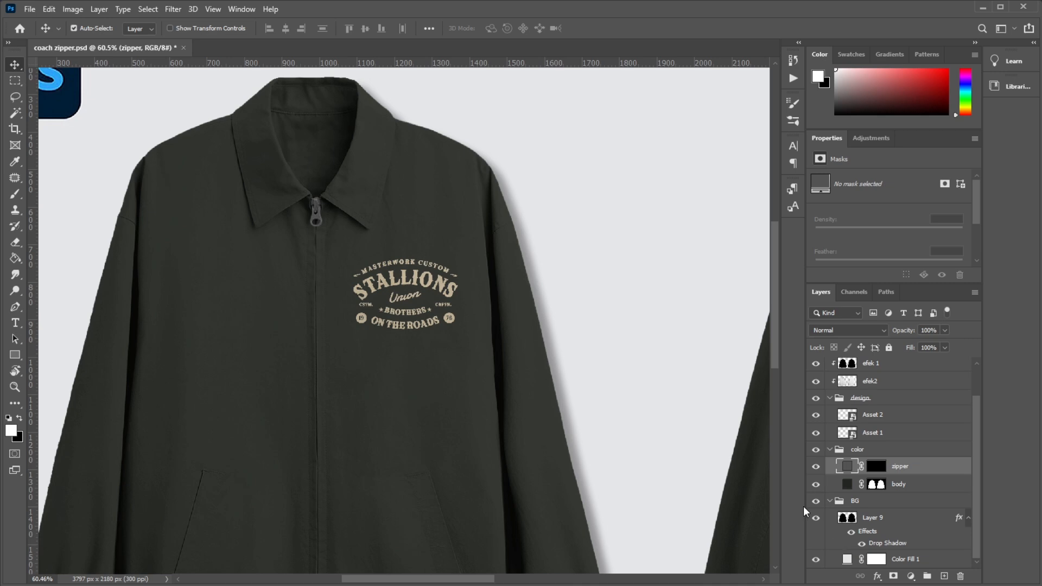
pyautogui.click(815, 519)
pyautogui.click(815, 520)
pyautogui.scroll(-3, 516, 252)
pyautogui.press('super')
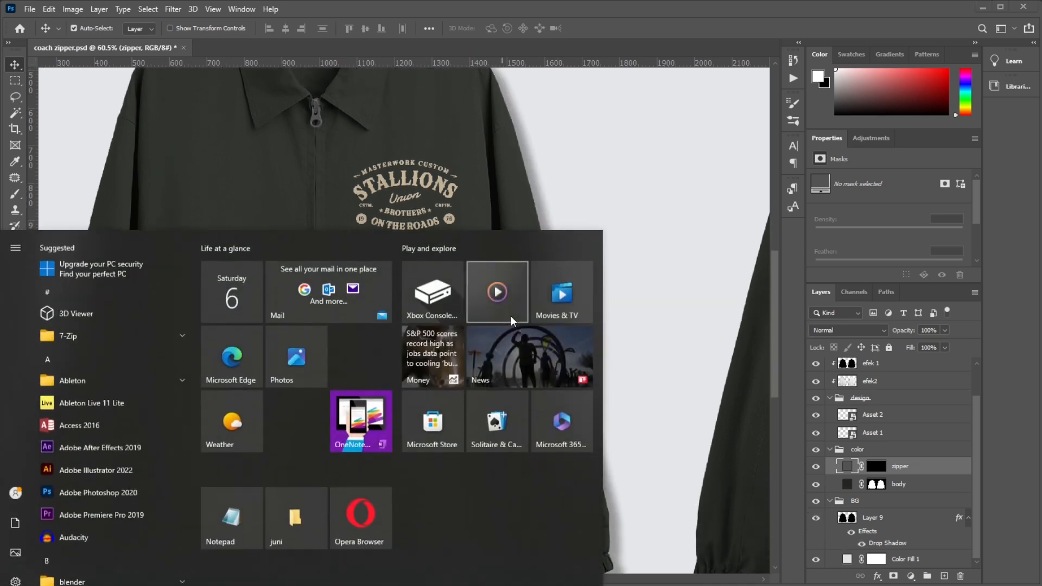
pyautogui.click(655, 268)
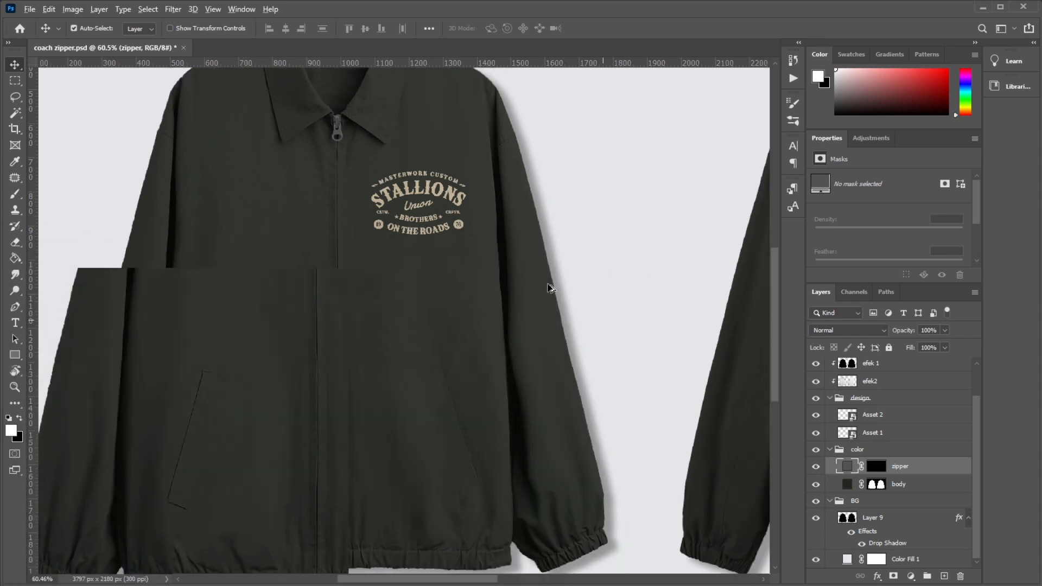
pyautogui.scroll(-7, 548, 285)
pyautogui.scroll(4, 382, 313)
pyautogui.moveTo(357, 310); pyautogui.dragTo(468, 272)
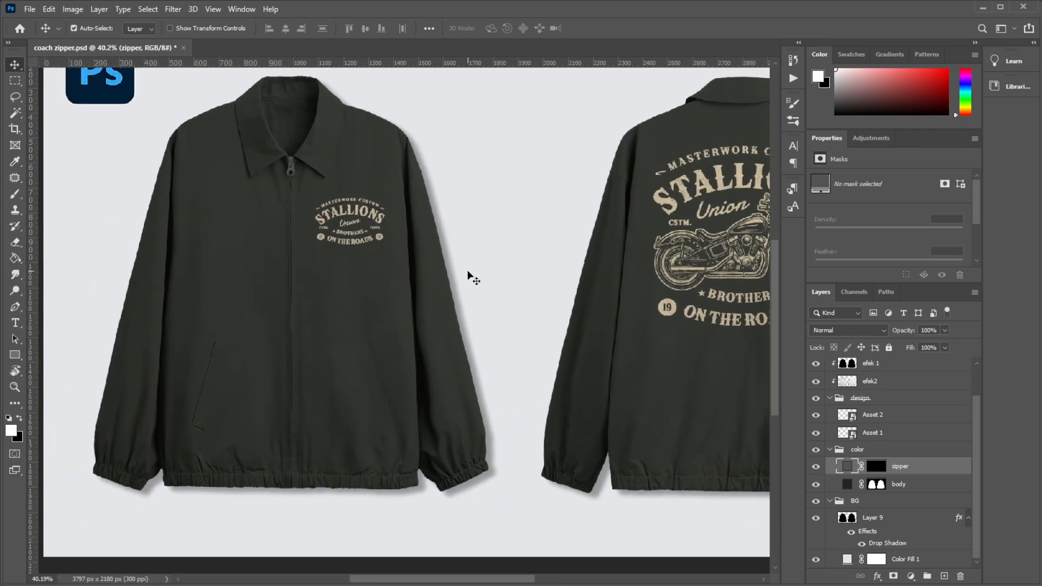
pyautogui.scroll(-3, 505, 312)
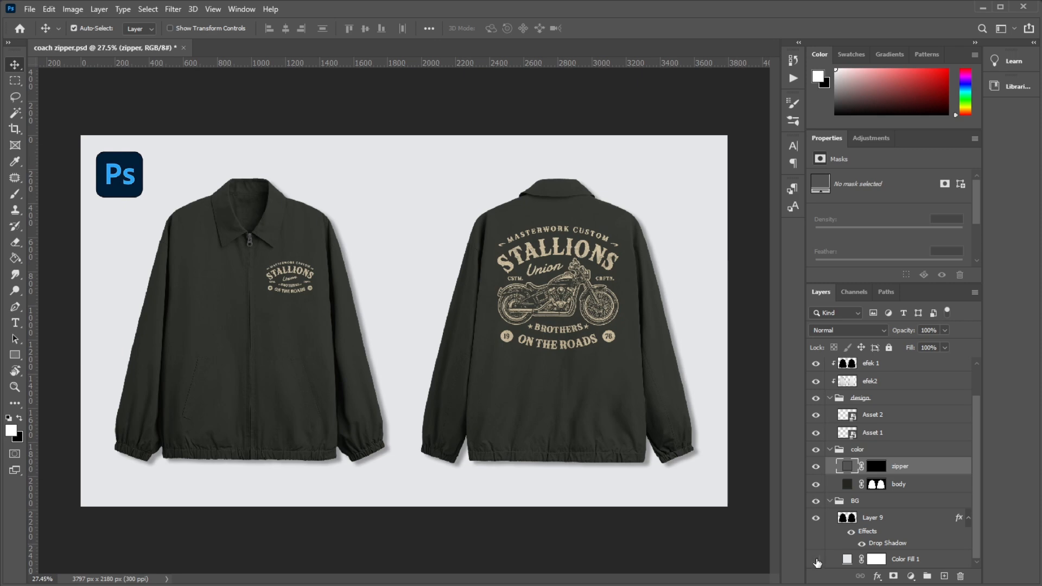
# Step: Hide the Color Fill 1 background for transparency, and toggle Layer 9 off and on to check the jackets' shadow
pyautogui.click(816, 559)
pyautogui.click(816, 519)
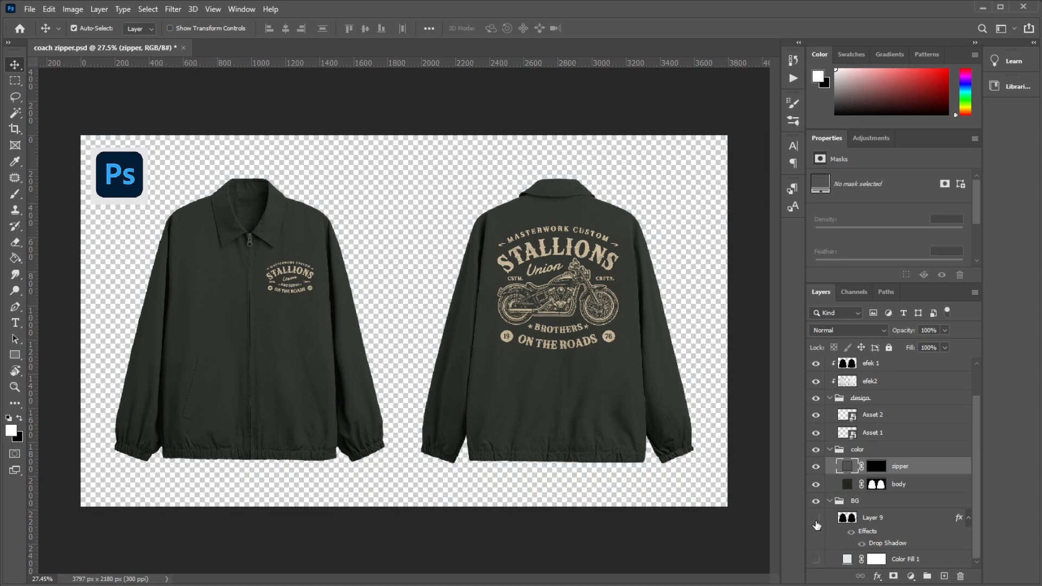
pyautogui.click(816, 520)
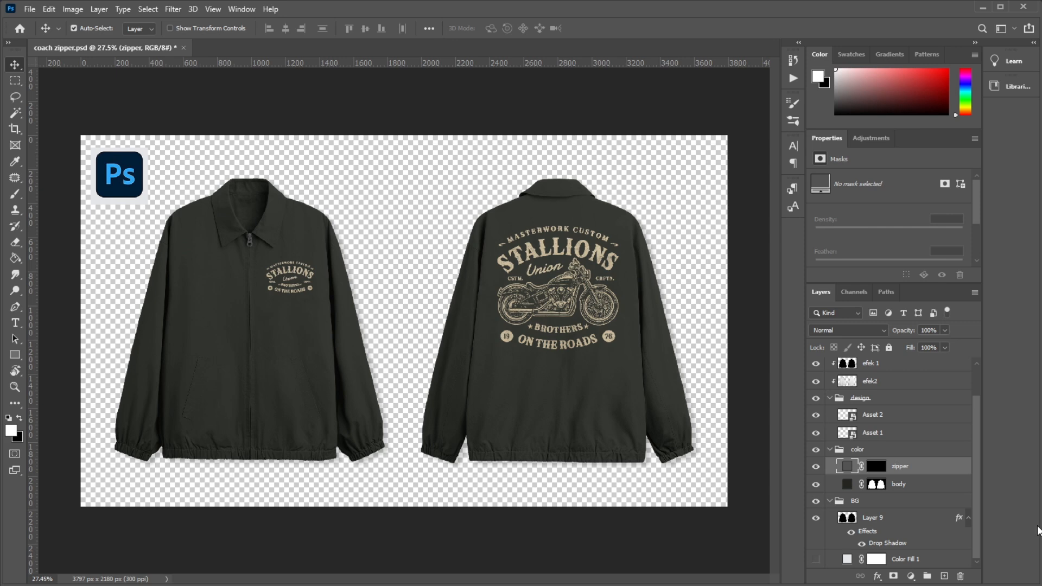
# Step: Save a copy of the mockup in PNG format as coach zipper.png in the coach zipper folder
pyautogui.hotkey('ctrl', 'shift', 's')
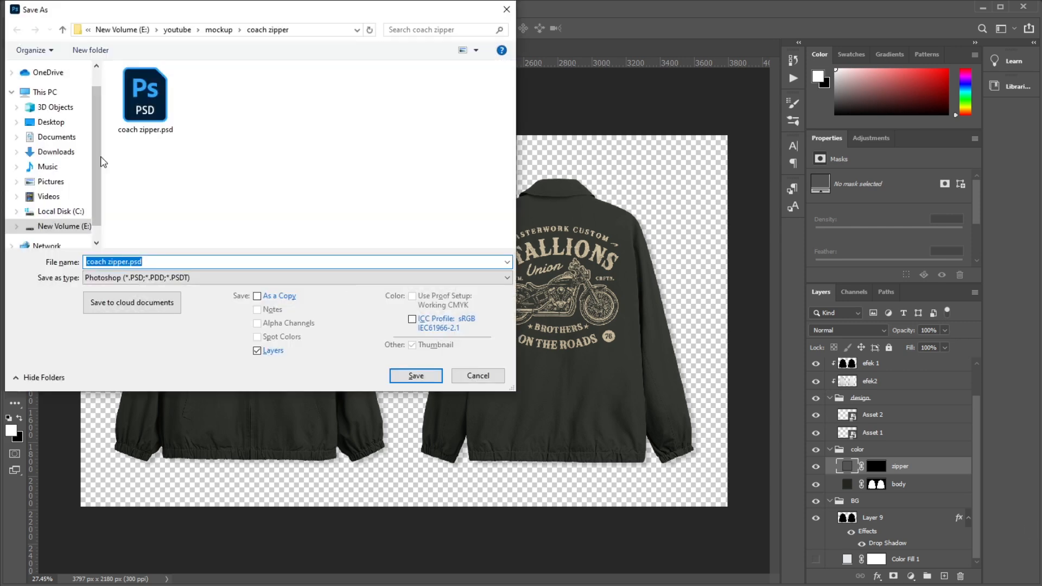
pyautogui.click(183, 278)
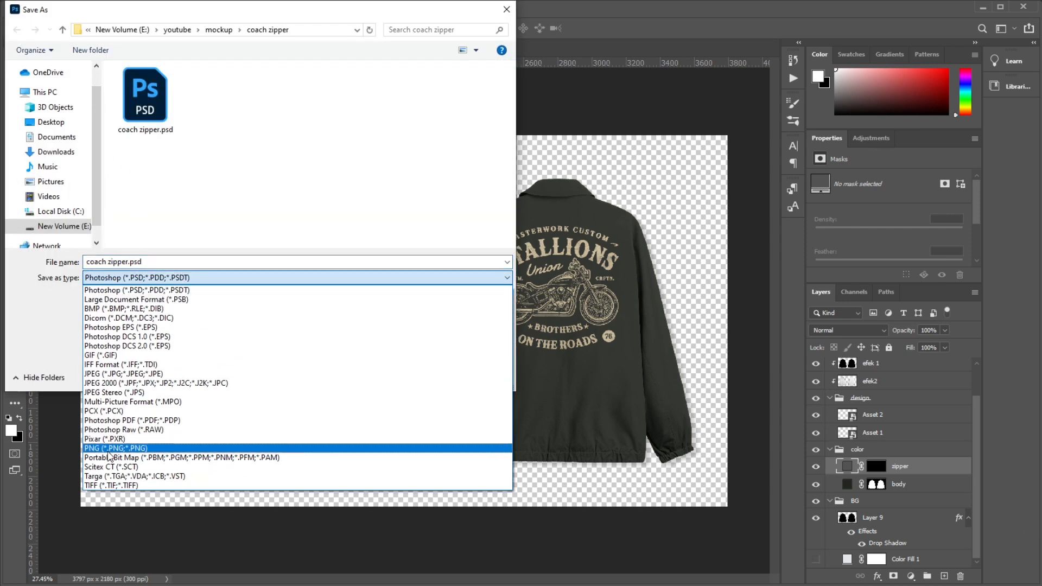
pyautogui.click(115, 448)
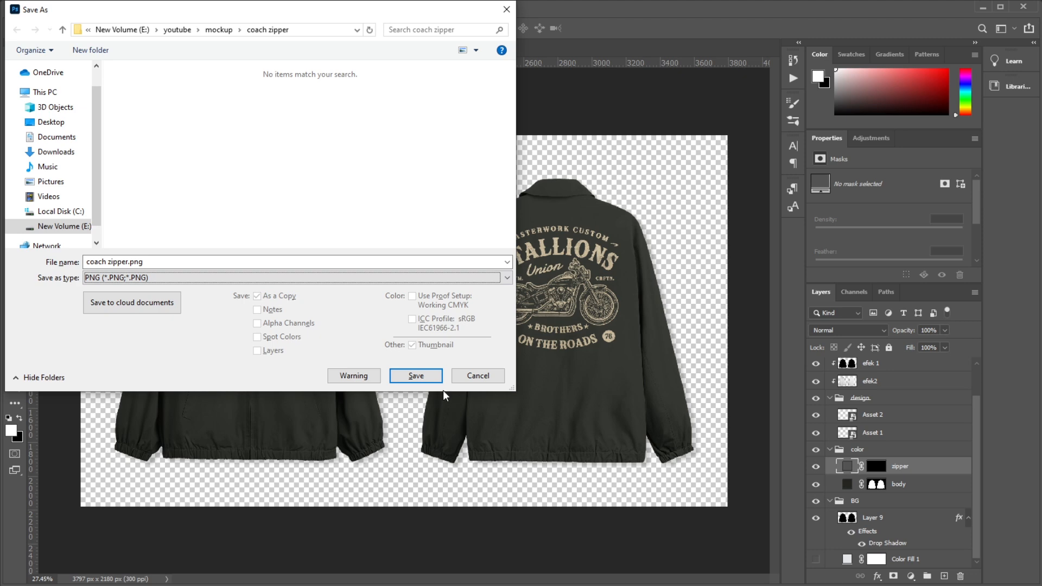
pyautogui.click(416, 376)
# Step: Hide Layer 10 with the Photoshop logo and inspect the front and back jackets up close
pyautogui.scroll(2, 875, 485)
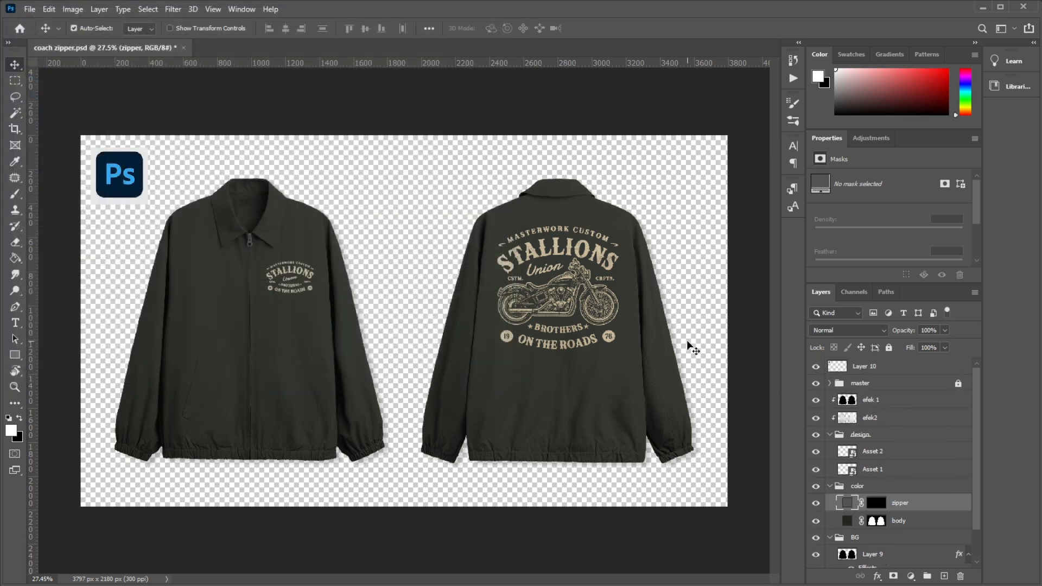
pyautogui.click(815, 367)
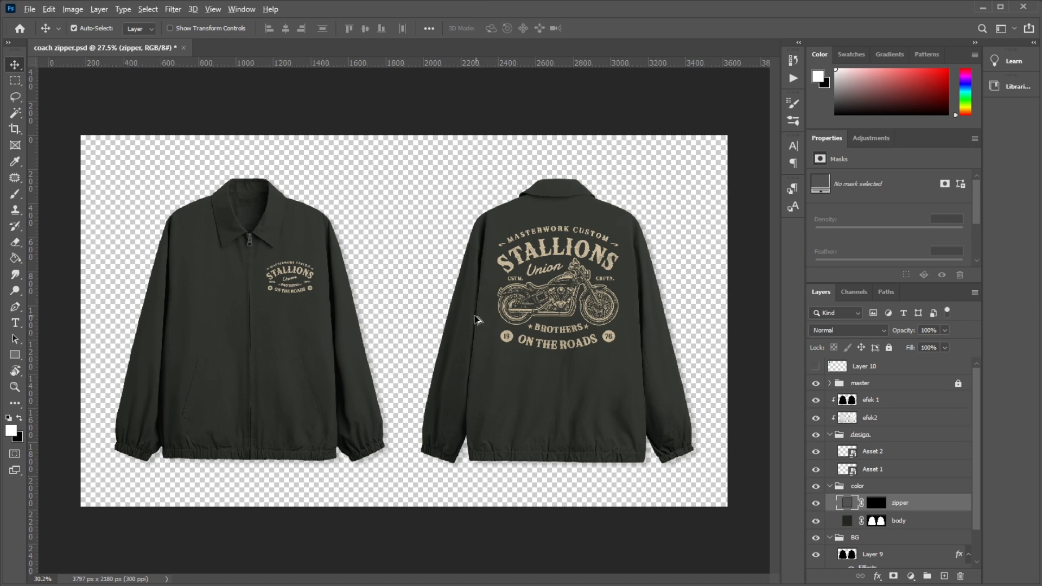
pyautogui.scroll(2, 475, 320)
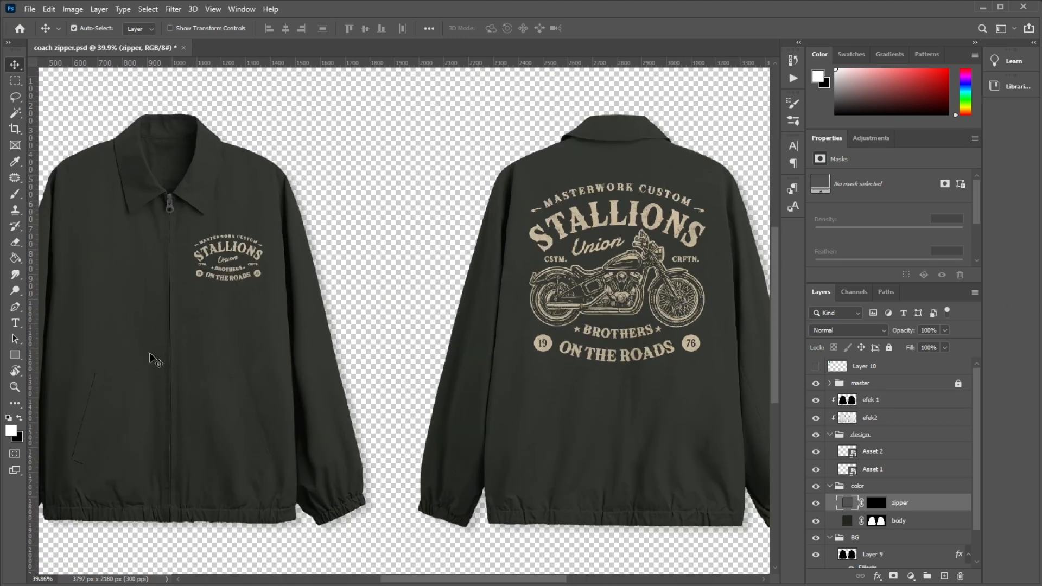